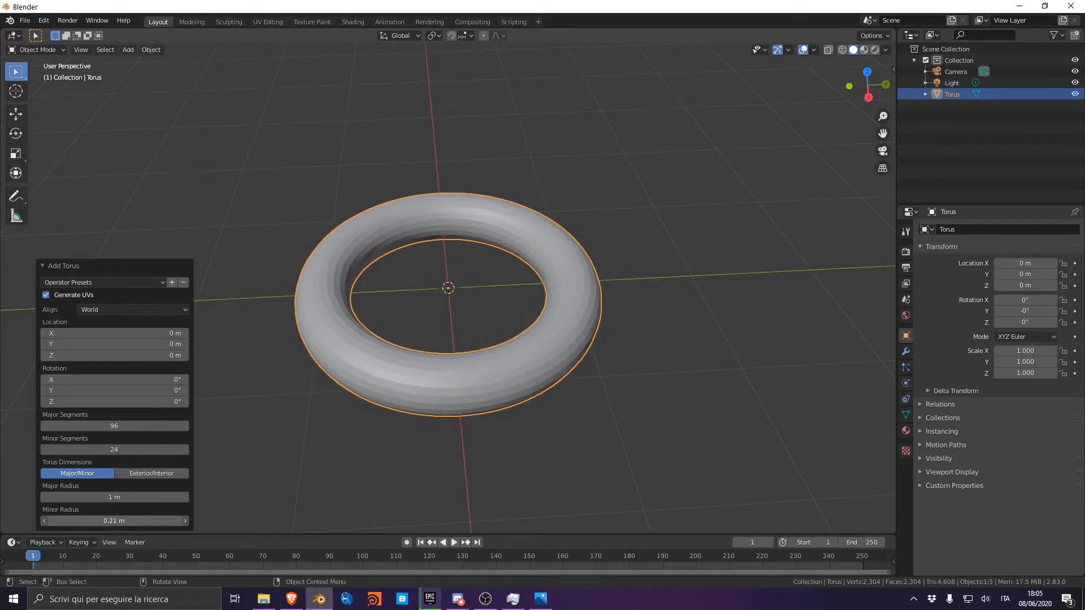
# Apply smooth shading to the torus.
pyautogui.rightClick(342, 317)
pyautogui.click(332, 313)
pyautogui.scroll(-6, 402, 376)
pyautogui.moveTo(402, 375); pyautogui.dragTo(406, 352, button='middle')
pyautogui.scroll(7, 562, 373)
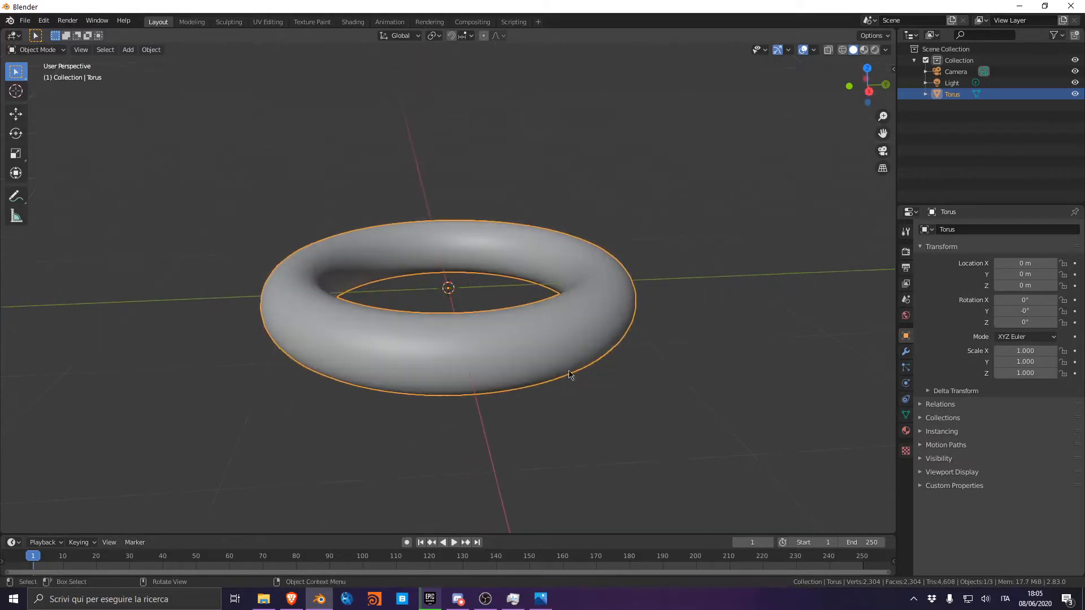
# Rotate the torus 90° about the global X axis so that it stands upright.
pyautogui.press('r')
pyautogui.press('x')
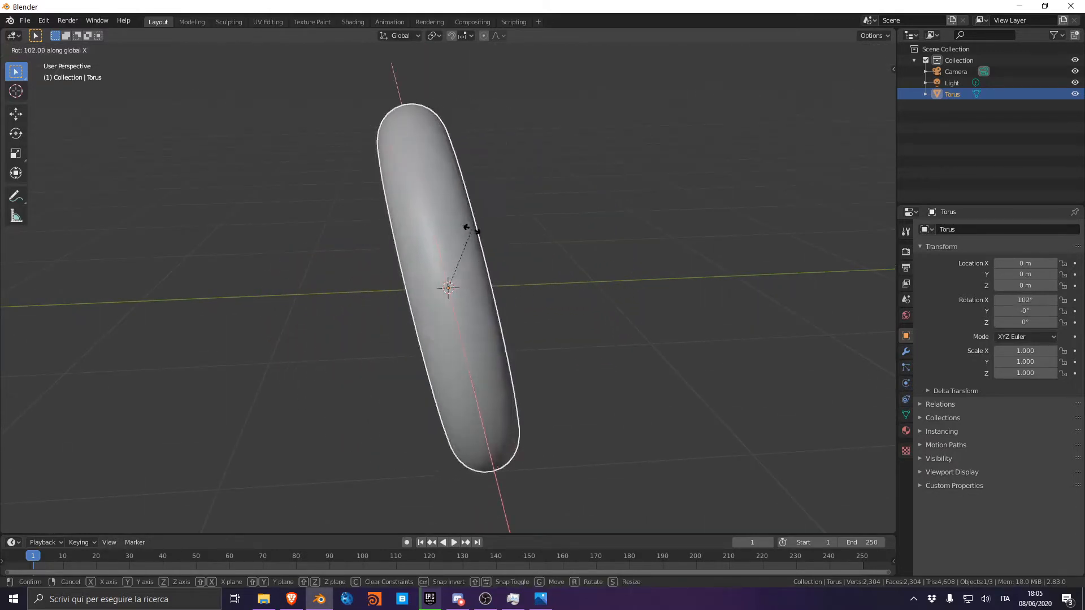
pyautogui.click(484, 238)
pyautogui.moveTo(484, 238); pyautogui.dragTo(485, 328, button='middle')
pyautogui.scroll(-6, 414, 366)
pyautogui.scroll(5, 414, 365)
pyautogui.scroll(-4, 538, 332)
pyautogui.scroll(5, 497, 325)
pyautogui.scroll(-4, 485, 327)
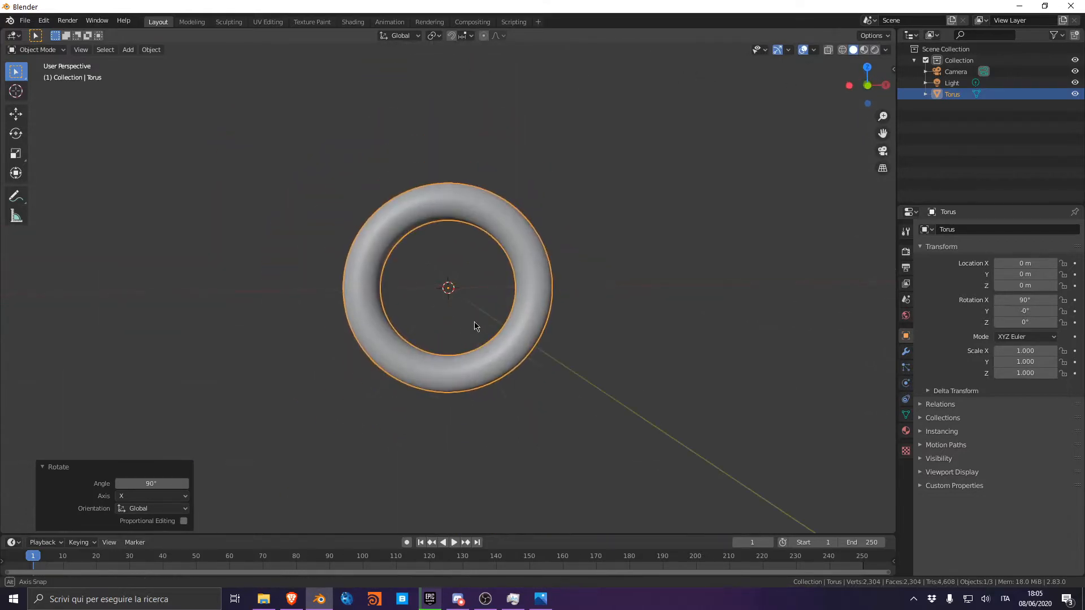
pyautogui.scroll(-3, 495, 337)
pyautogui.scroll(6, 496, 339)
pyautogui.moveTo(497, 339); pyautogui.dragTo(500, 337, button='middle')
pyautogui.scroll(-3, 499, 338)
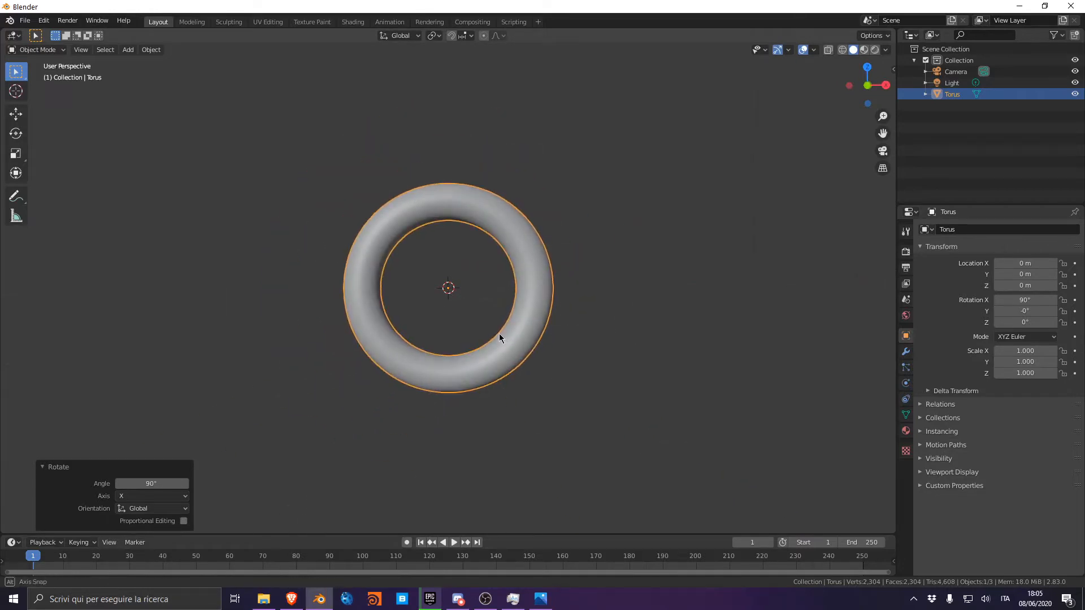
# Show the viewport sidebar and align the camera to a front view facing the torus.
pyautogui.press('n')
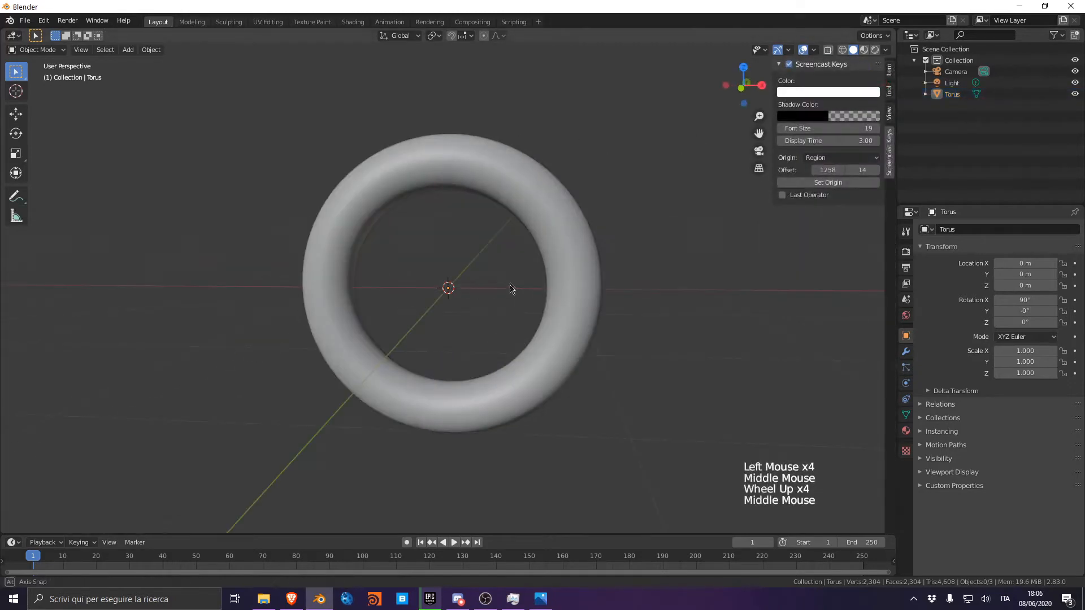
pyautogui.scroll(-3, 509, 286)
pyautogui.moveTo(509, 286); pyautogui.dragTo(521, 277, button='middle')
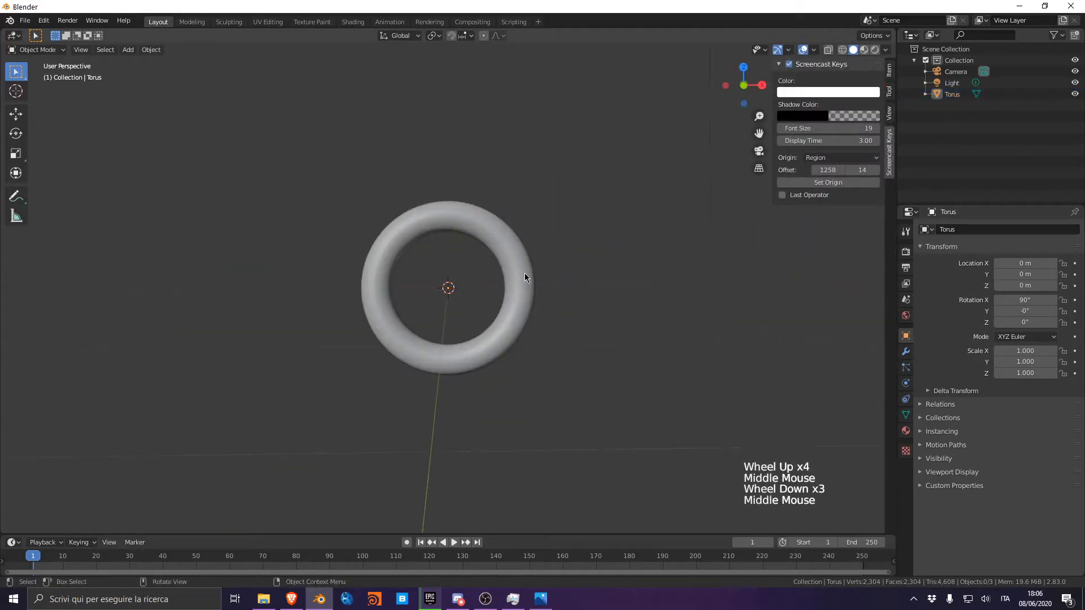
pyautogui.press('ctrl+alt+KP_0')
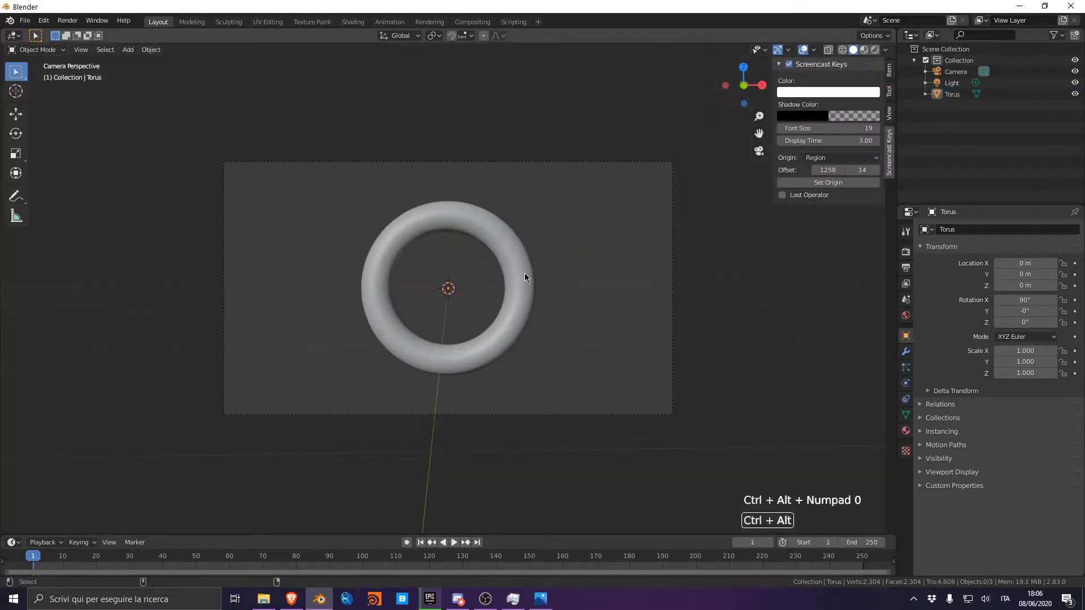
pyautogui.scroll(3, 514, 270)
pyautogui.scroll(-1, 704, 270)
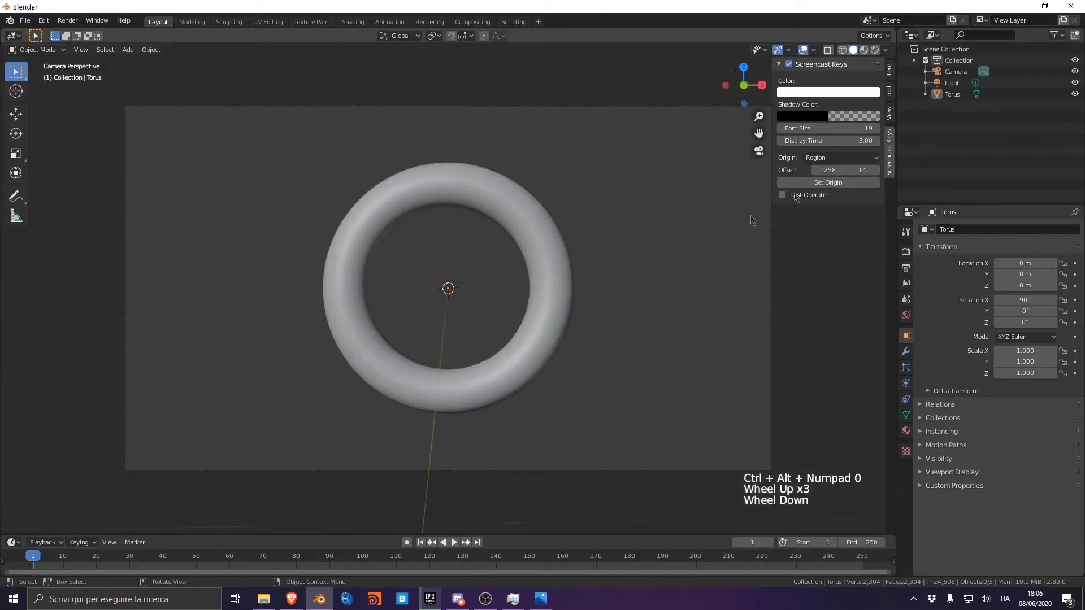
# Set the camera's focal length to 85 mm.
pyautogui.click(955, 72)
pyautogui.click(906, 383)
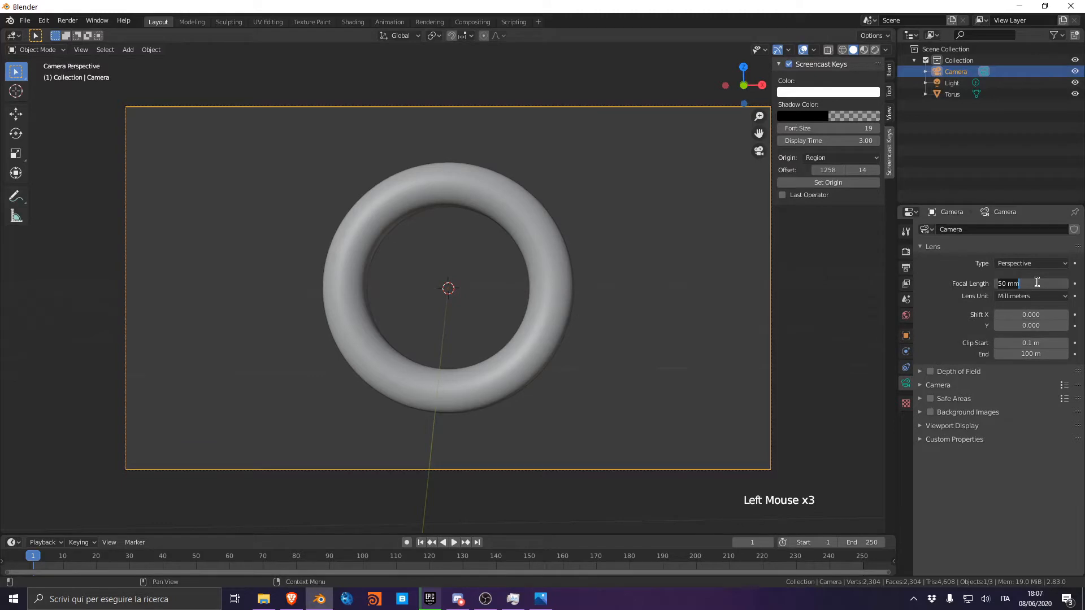
pyautogui.write('85')
pyautogui.press('Return')
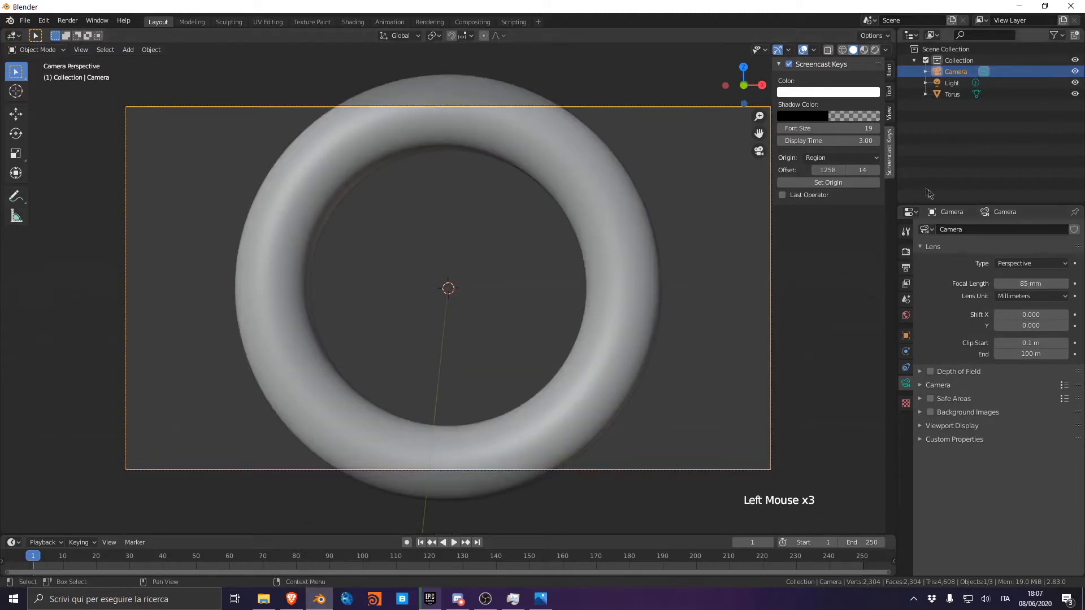
# Set the render resolution to a square 1080 by 1080 px.
pyautogui.click(906, 267)
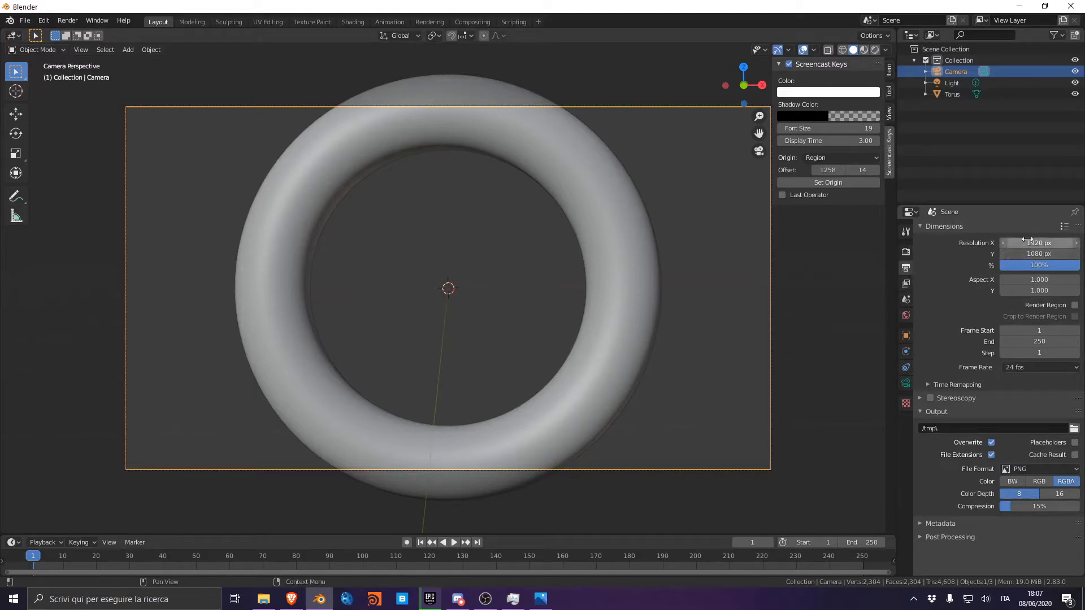
pyautogui.moveTo(1028, 240); pyautogui.dragTo(1027, 254)
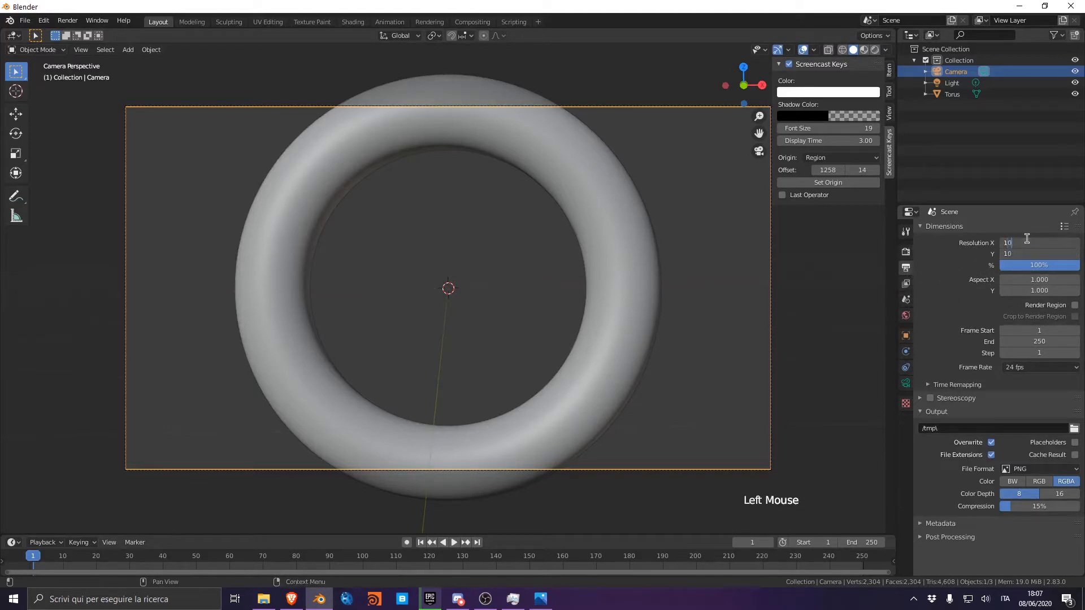
pyautogui.write('1080')
pyautogui.press('Return')
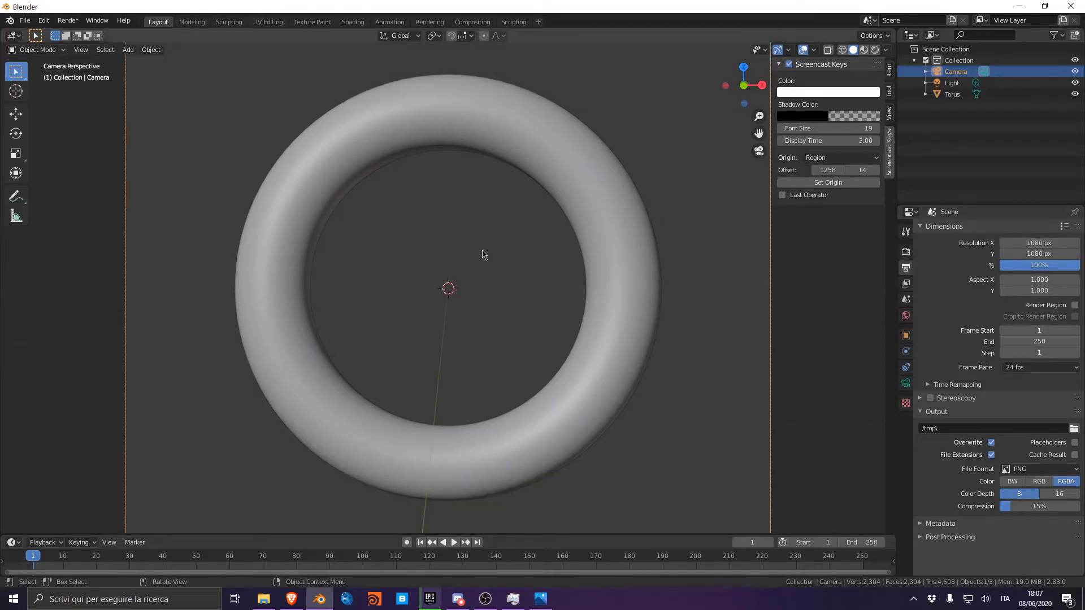
pyautogui.scroll(-4, 492, 250)
pyautogui.scroll(2, 509, 257)
pyautogui.scroll(1, 523, 253)
pyautogui.scroll(-3, 524, 251)
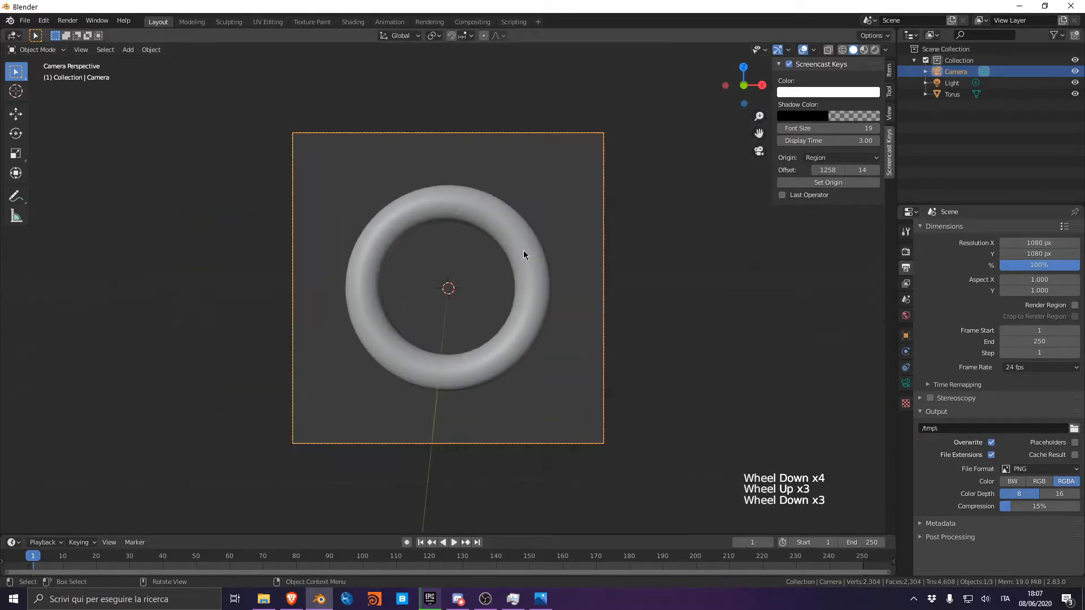
# Move the camera about 3.7 m forward along its local Z axis so the torus fills the frame.
pyautogui.press('g')
pyautogui.press('z')
pyautogui.press('z')
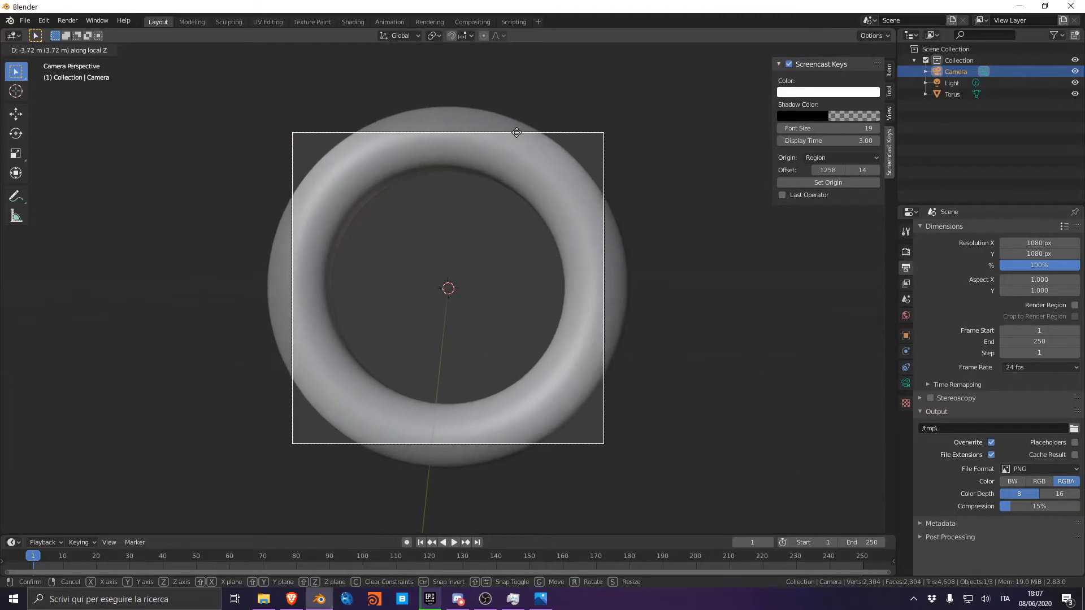
pyautogui.click(515, 135)
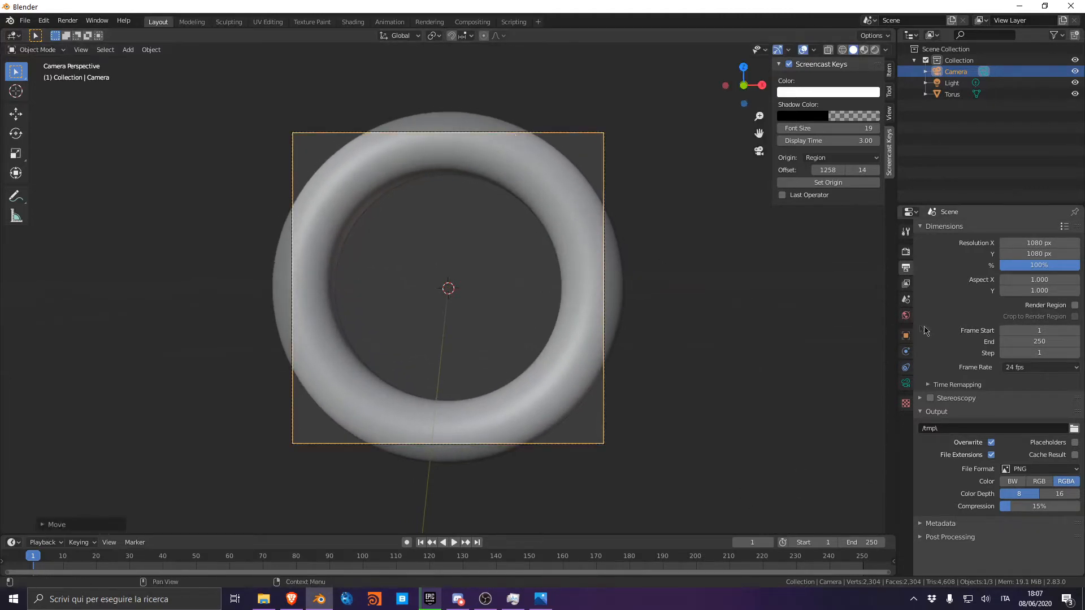
# Set the camera's X and Z location to 0 m and its Y and Z rotation to 0°.
pyautogui.click(905, 336)
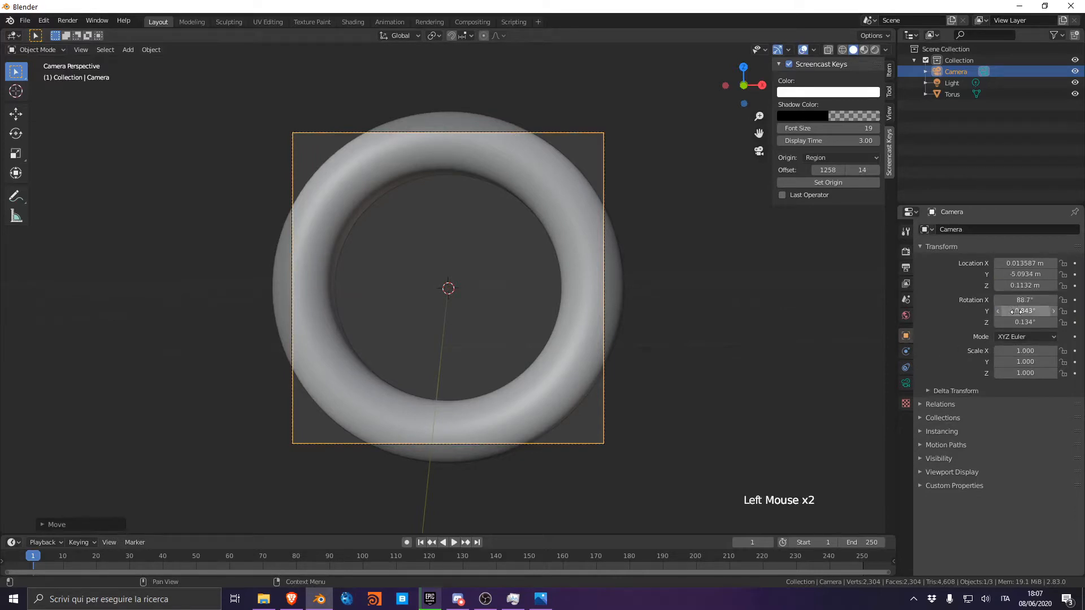
pyautogui.write('0')
pyautogui.press('Return')
pyautogui.write('0')
pyautogui.press('Return')
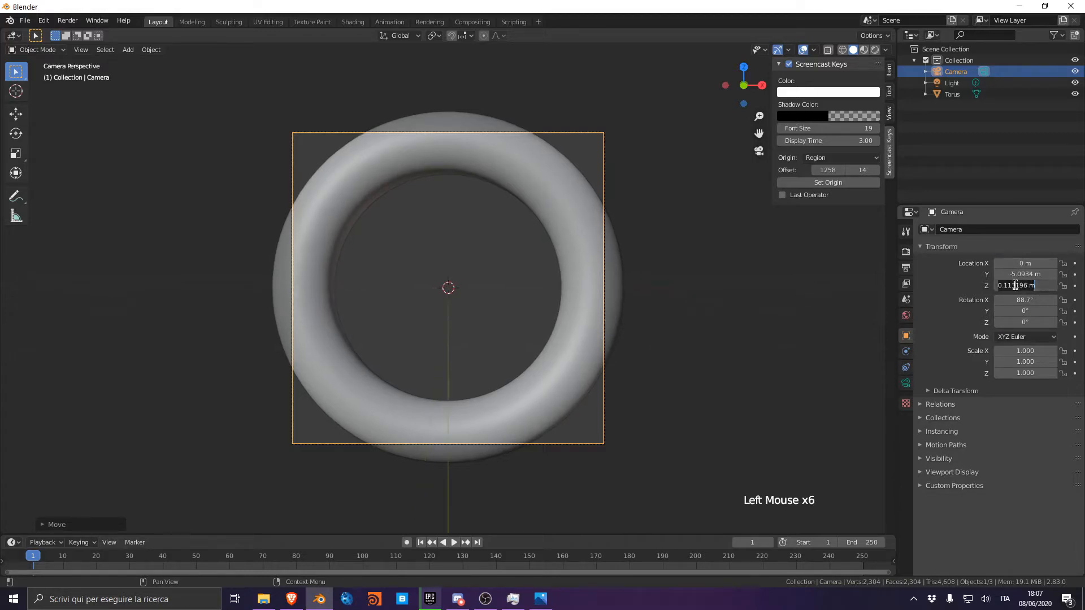
pyautogui.press('Return')
# Raise the camera along the global Z axis to centre the torus in the frame, and display the render settings.
pyautogui.press('g')
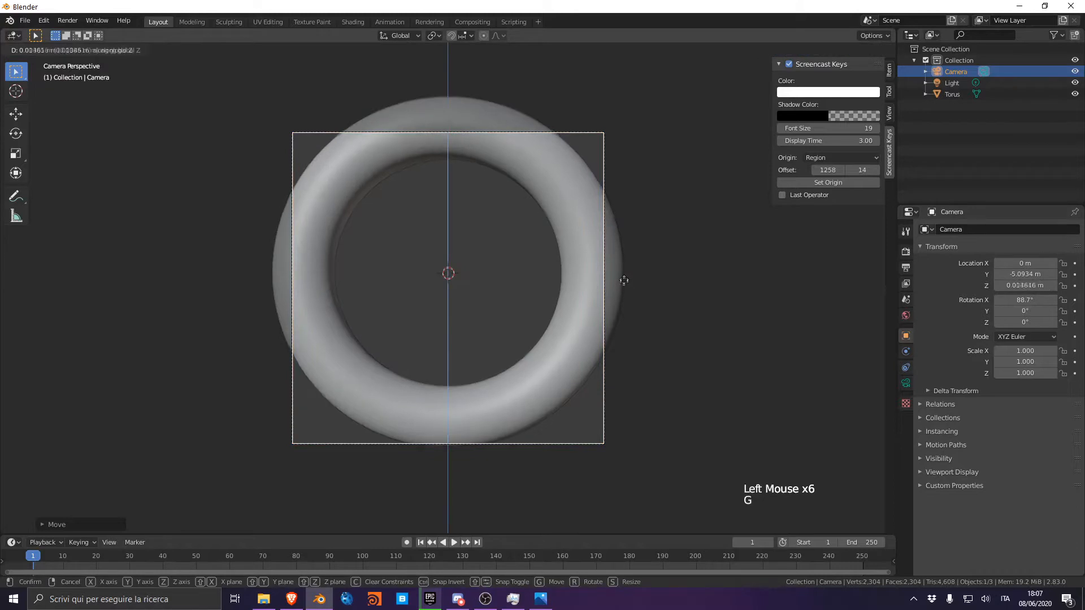
pyautogui.keyDown('shift'); pyautogui.click(623, 236); pyautogui.keyUp('shift')
pyautogui.click(906, 251)
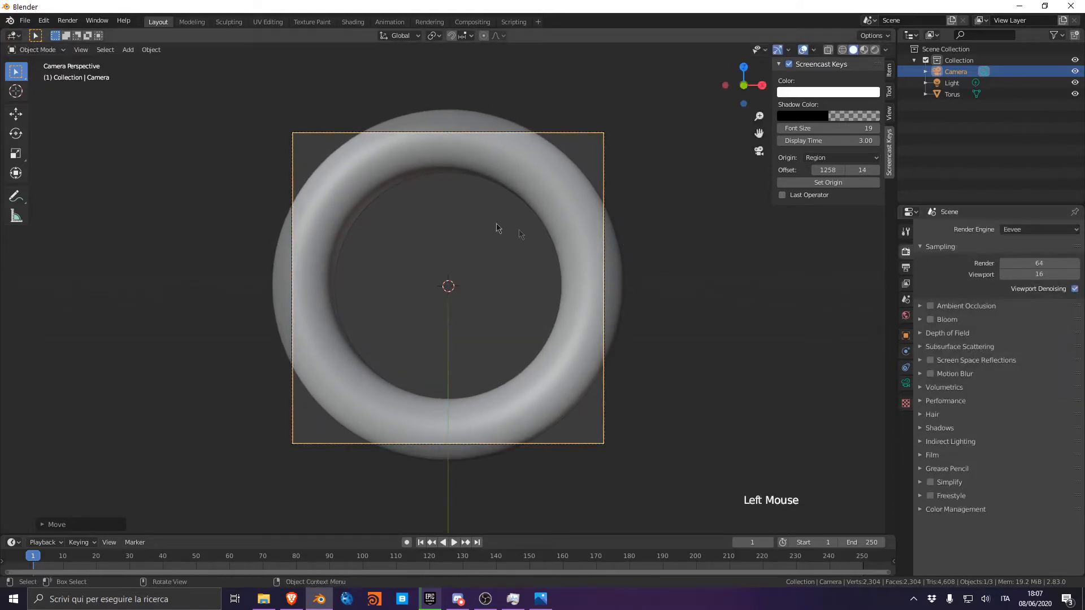
pyautogui.click(548, 198)
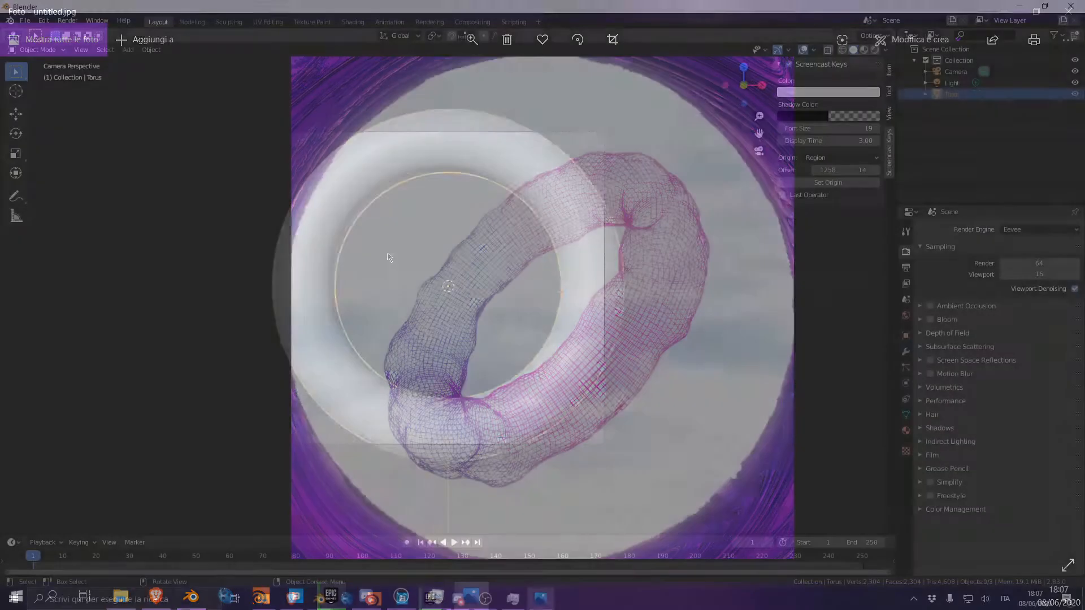
# Add a second torus at the centre of the scene and rotate it 90° about the global X axis.
pyautogui.hotkey('shift', 'a')
pyautogui.moveTo(388, 250)
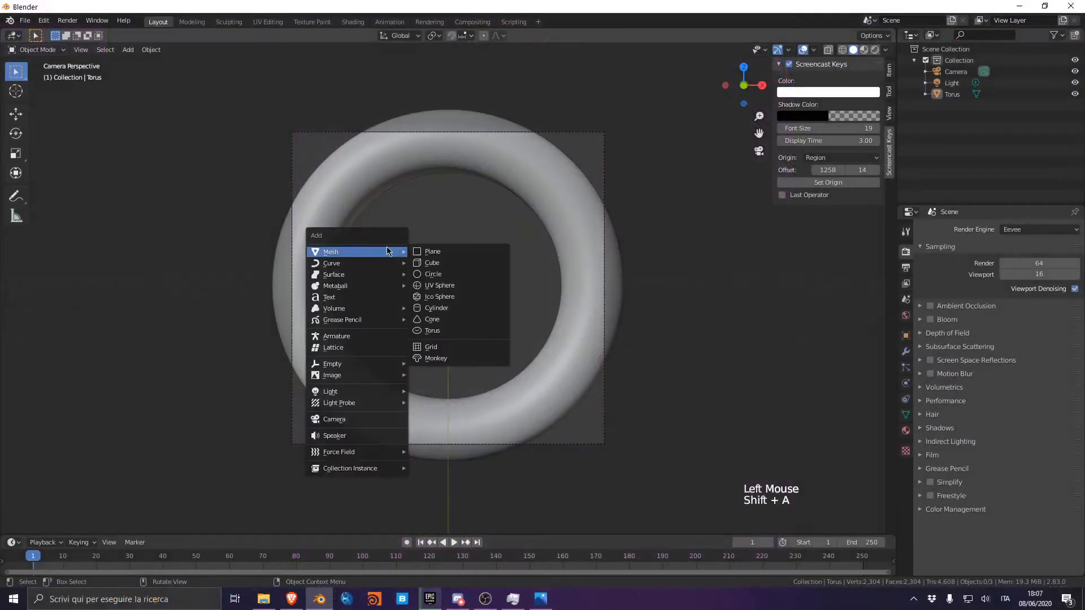
pyautogui.click(457, 331)
pyautogui.moveTo(543, 306); pyautogui.dragTo(625, 303, button='middle')
pyautogui.scroll(4, 557, 340)
pyautogui.scroll(-6, 594, 352)
pyautogui.scroll(1, 594, 351)
pyautogui.scroll(-1, 594, 351)
pyautogui.scroll(5, 626, 303)
pyautogui.press('r')
pyautogui.press('ctrl')
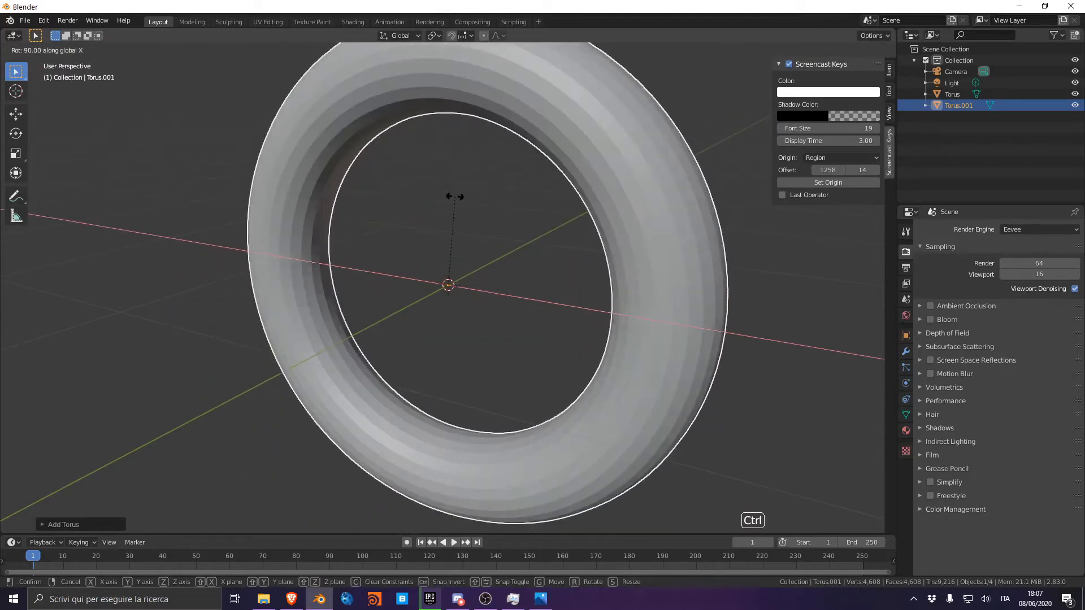
pyautogui.click(455, 195)
# Scale the second torus down so it sits well inside the opening of the large torus.
pyautogui.press('s')
pyautogui.click(547, 240)
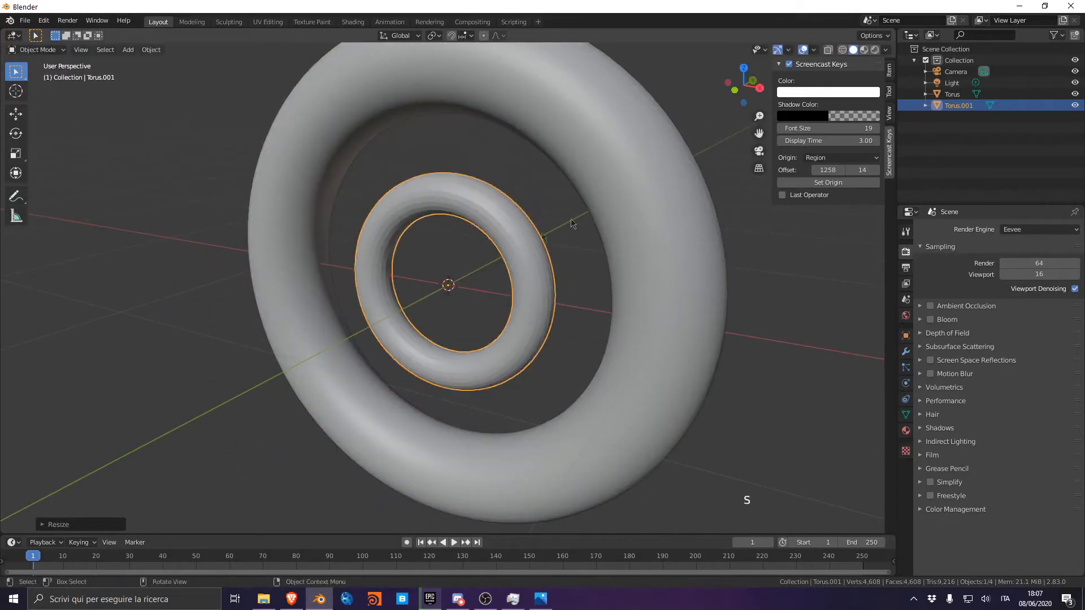
pyautogui.moveTo(573, 225); pyautogui.dragTo(561, 256, button='middle')
pyautogui.scroll(1, 561, 257)
pyautogui.scroll(-1, 561, 257)
pyautogui.press('s')
pyautogui.click(594, 258)
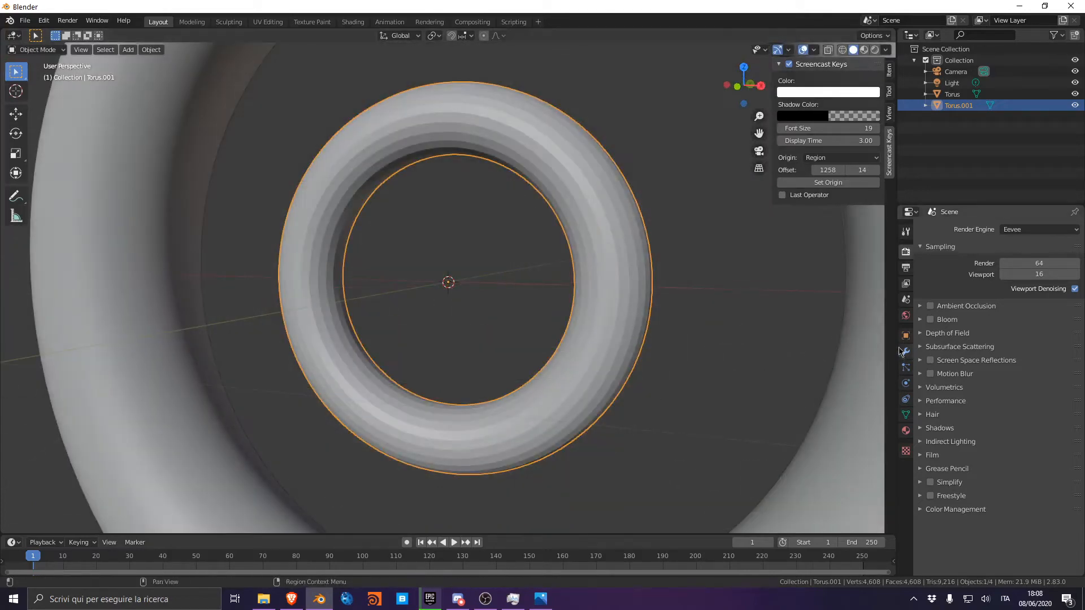
# Add a Displace modifier with a new texture to the small torus.
pyautogui.click(906, 351)
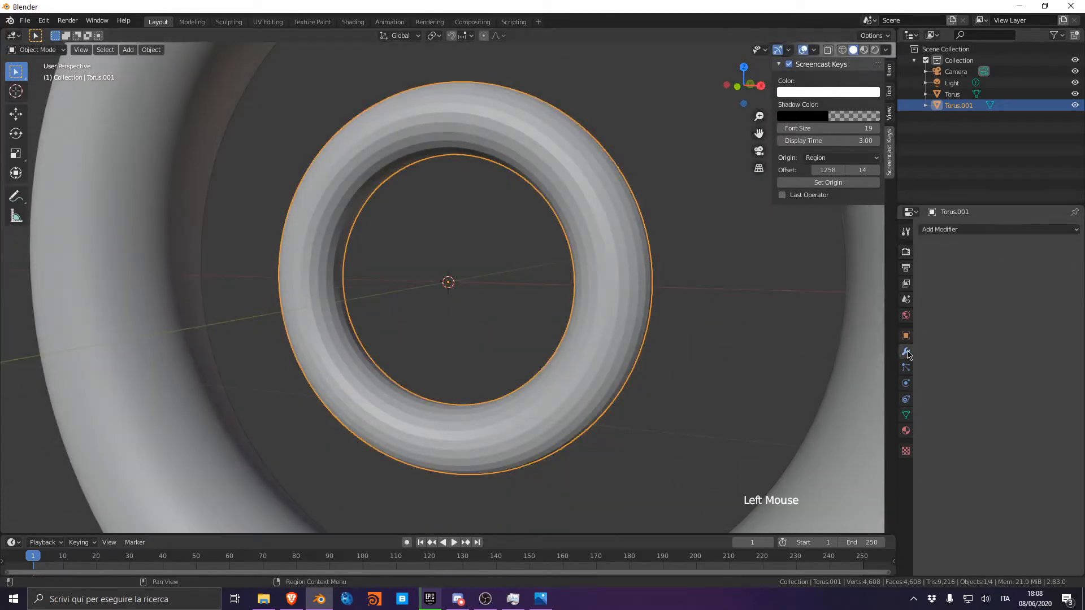
pyautogui.click(946, 230)
pyautogui.click(944, 293)
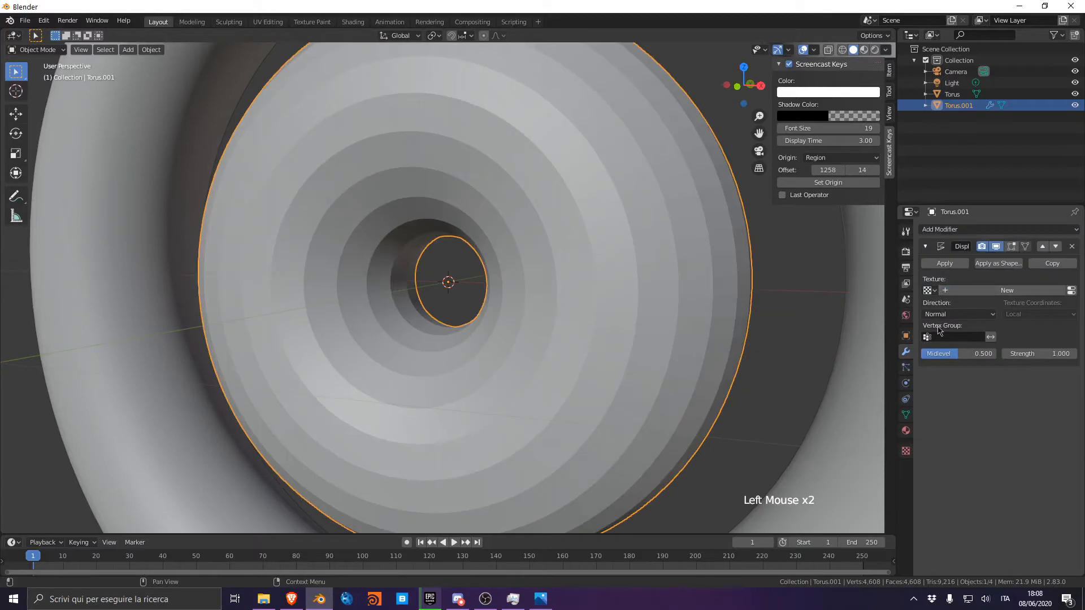
pyautogui.click(985, 292)
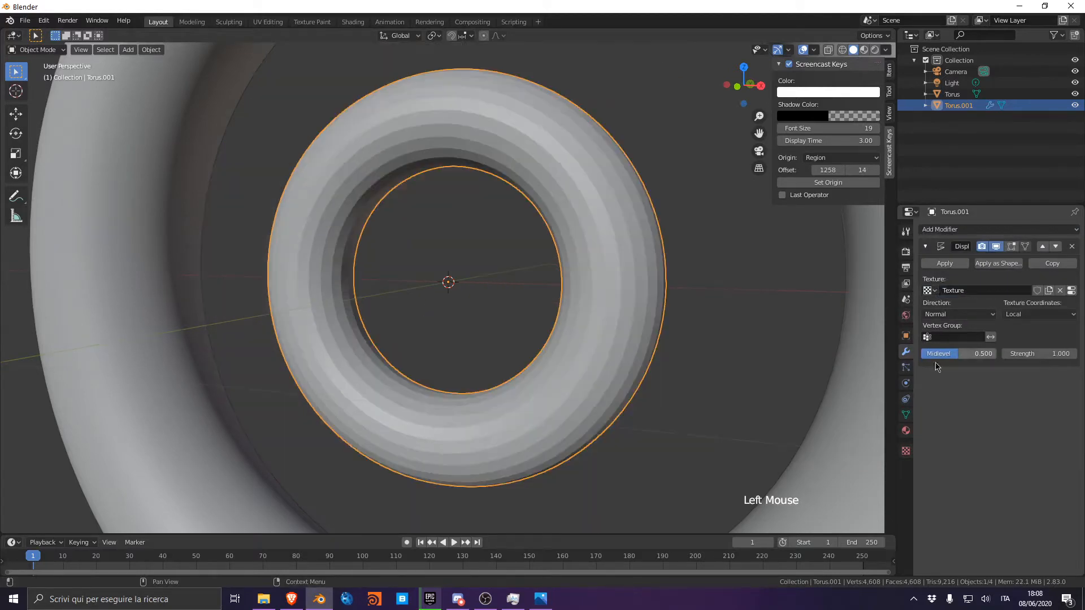
# Change the displacement texture's type to Clouds and set its size to 0.43.
pyautogui.click(907, 451)
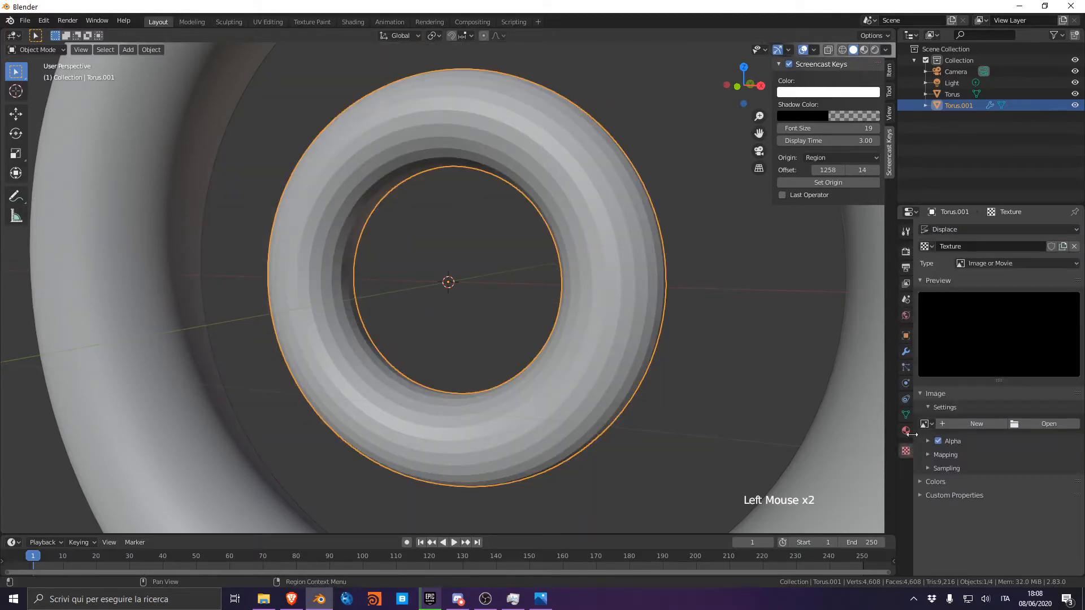
pyautogui.click(972, 263)
pyautogui.click(971, 299)
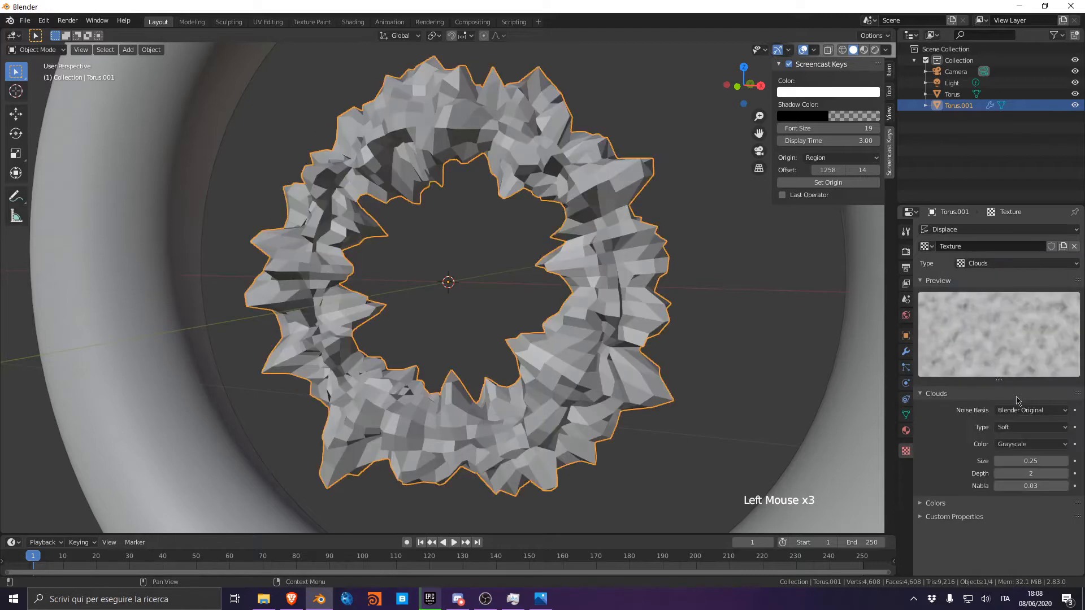
pyautogui.moveTo(1031, 461)
pyautogui.mouseDown()
pyautogui.moveTo(1067, 461)
pyautogui.moveTo(1027, 461)
pyautogui.moveTo(1045, 461)
pyautogui.mouseUp()
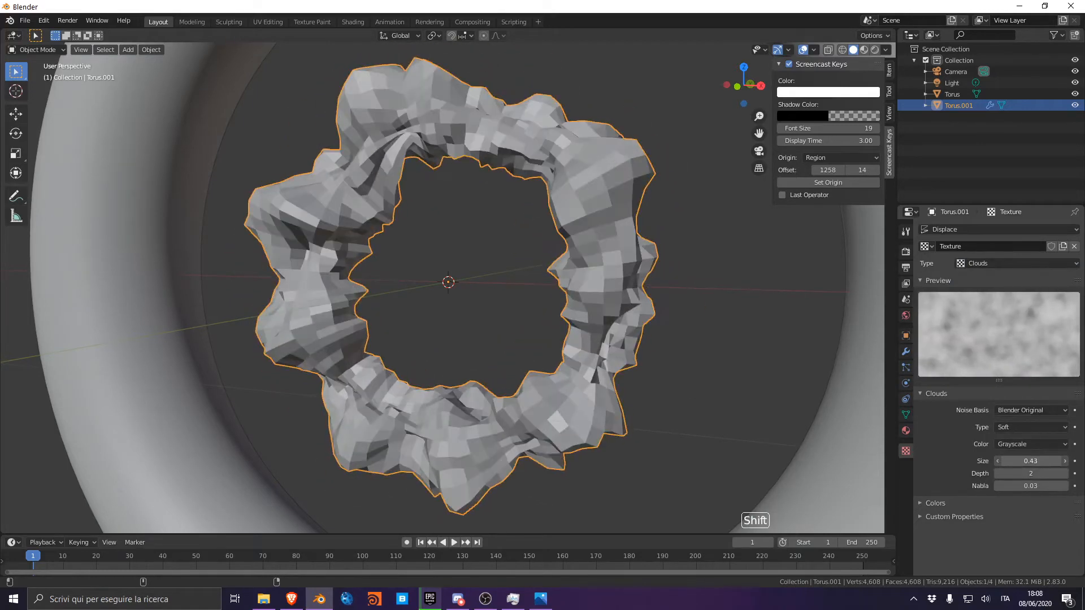
pyautogui.scroll(-7, 508, 272)
pyautogui.scroll(4, 533, 258)
pyautogui.moveTo(508, 271); pyautogui.dragTo(565, 265, button='middle')
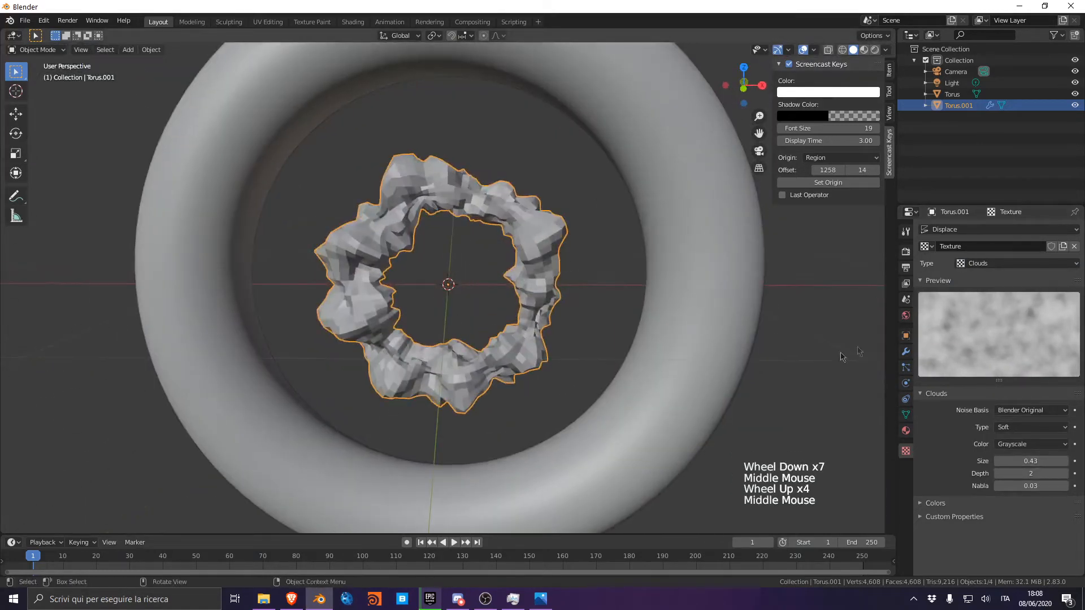
# Set the Displace modifier's strength to 0.2 and view the result through the camera.
pyautogui.click(905, 351)
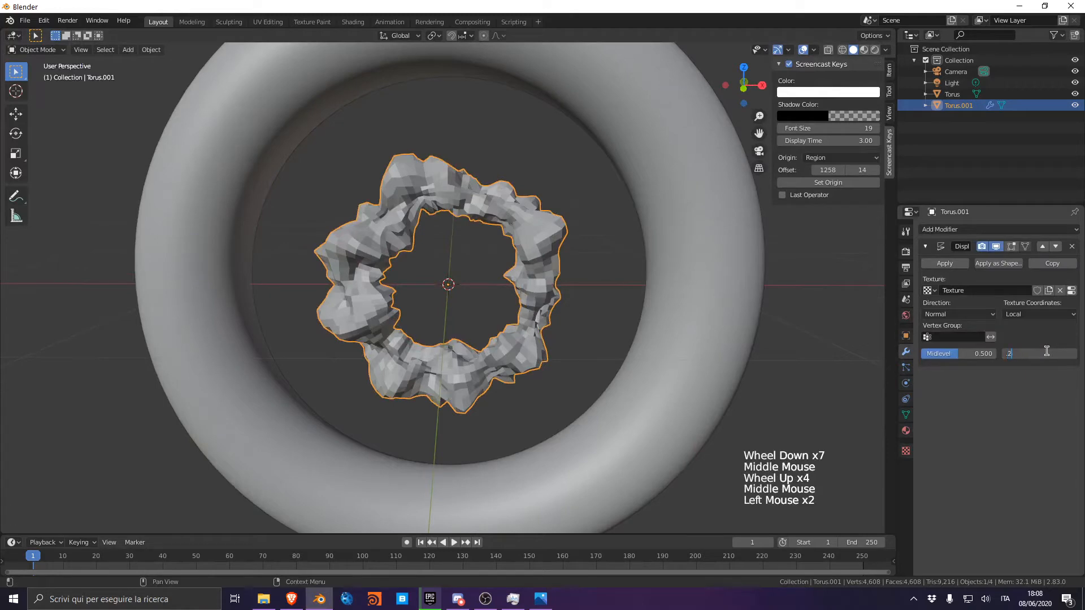
pyautogui.write('0.2')
pyautogui.press('Return')
pyautogui.moveTo(301, 253); pyautogui.dragTo(486, 276, button='middle')
pyautogui.scroll(-2, 395, 275)
pyautogui.scroll(4, 441, 275)
pyautogui.scroll(-5, 469, 275)
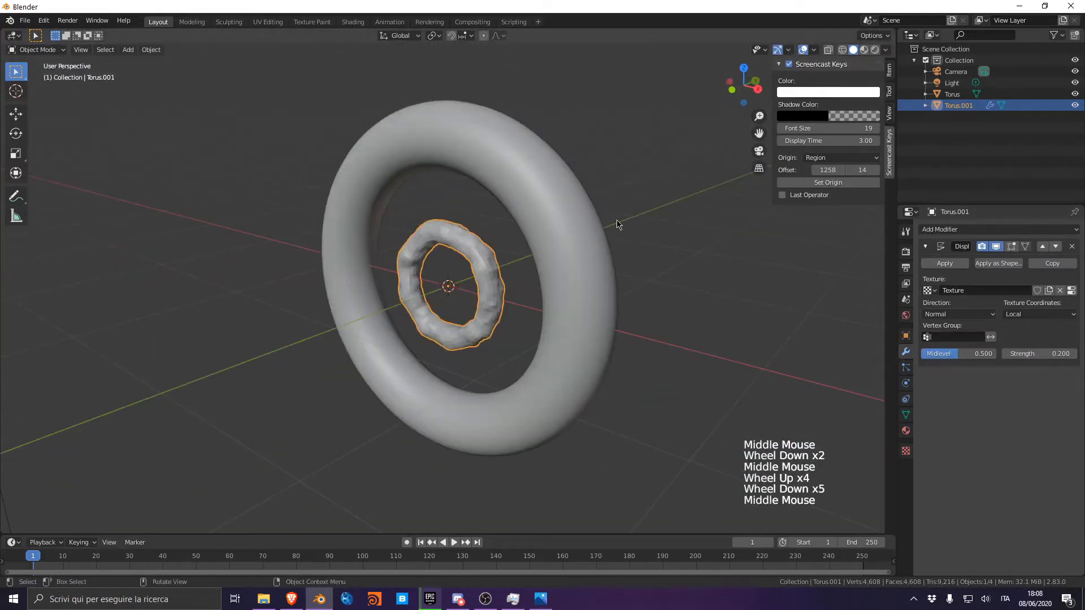
pyautogui.press('KP_0')
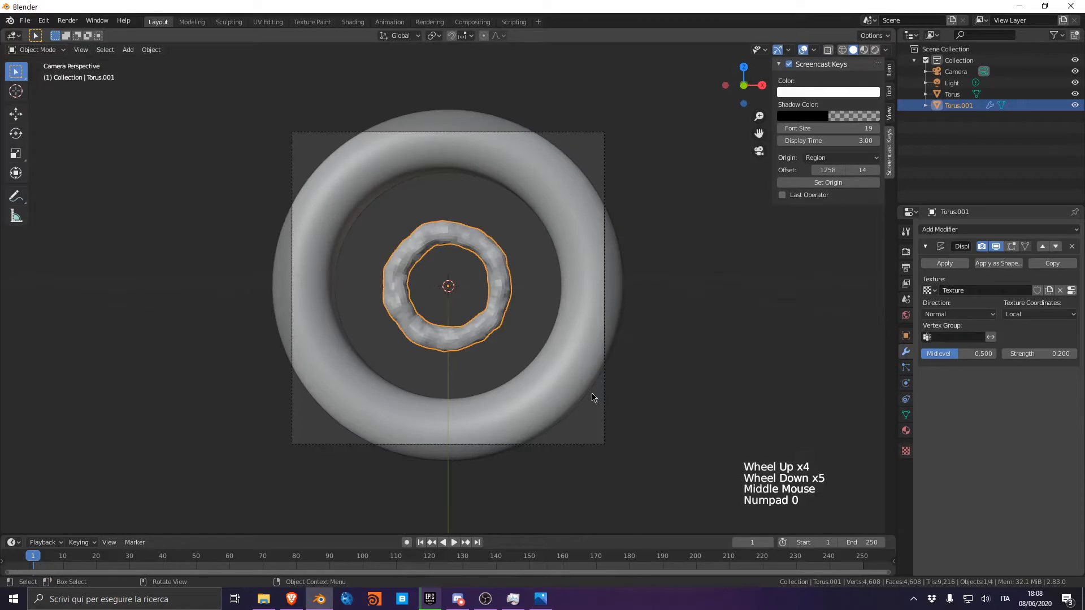
# Tilt the small torus freely to about 60°, -12.9°, -42.5° and enlarge it to a scale of about 0.52.
pyautogui.press('r')
pyautogui.press('r')
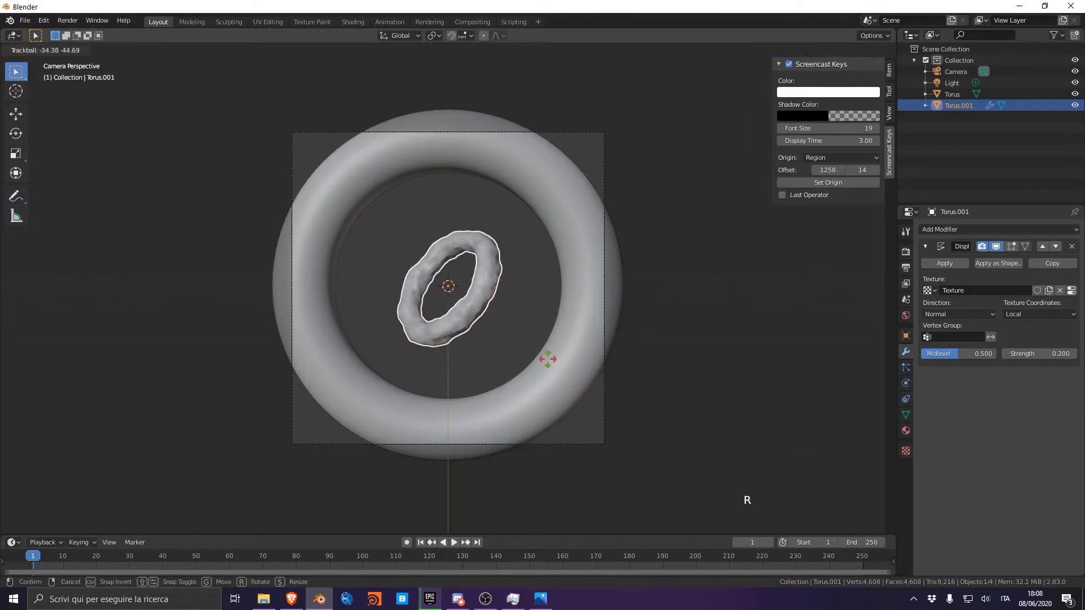
pyautogui.click(547, 360)
pyautogui.press('s')
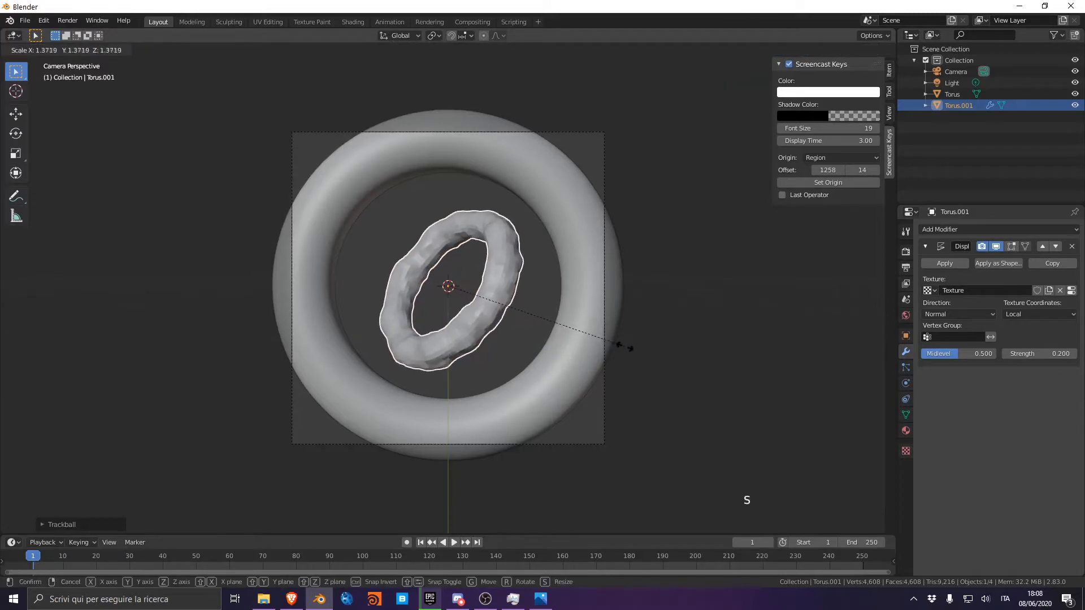
pyautogui.click(624, 347)
# Apply smooth shading to the small displaced torus.
pyautogui.rightClick(501, 255)
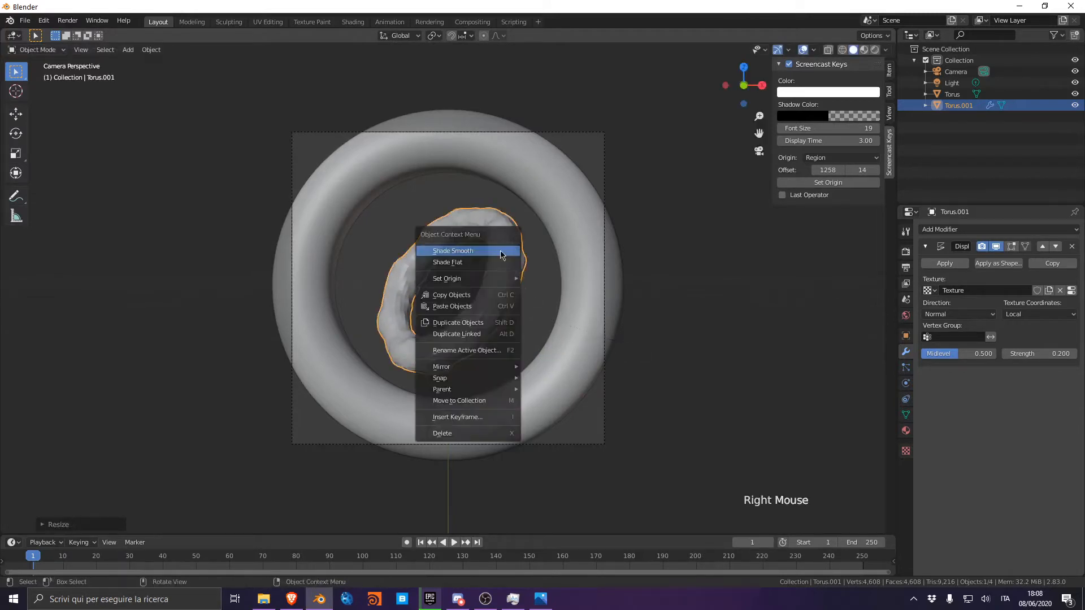
pyautogui.click(501, 251)
pyautogui.scroll(4, 513, 275)
pyautogui.scroll(-2, 520, 283)
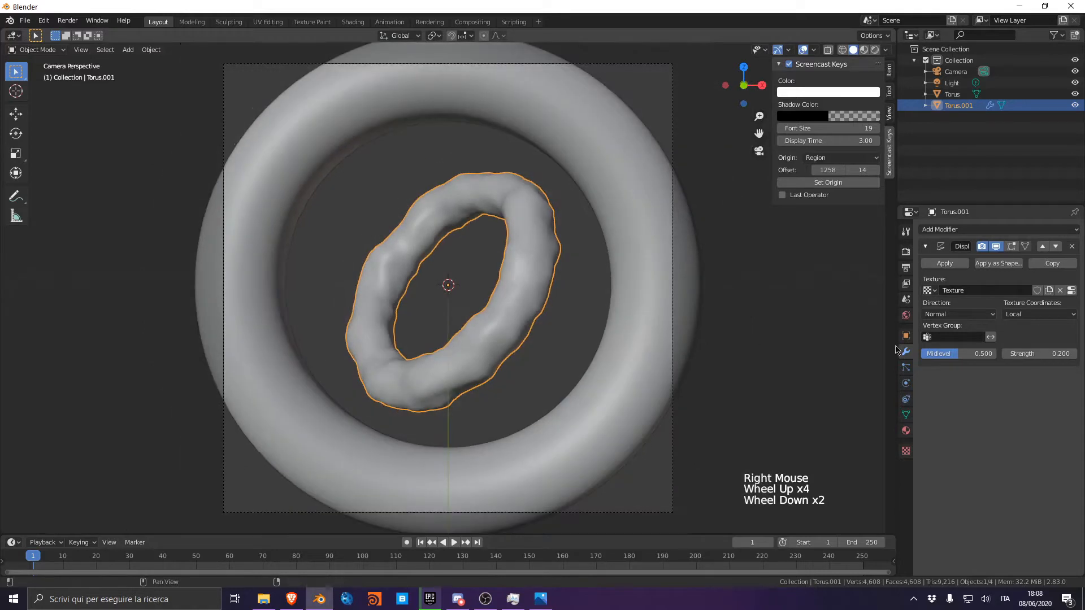
# Add a Wireframe modifier to the small torus and set its thickness to 0.0039 m.
pyautogui.moveTo(941, 229); pyautogui.dragTo(868, 456)
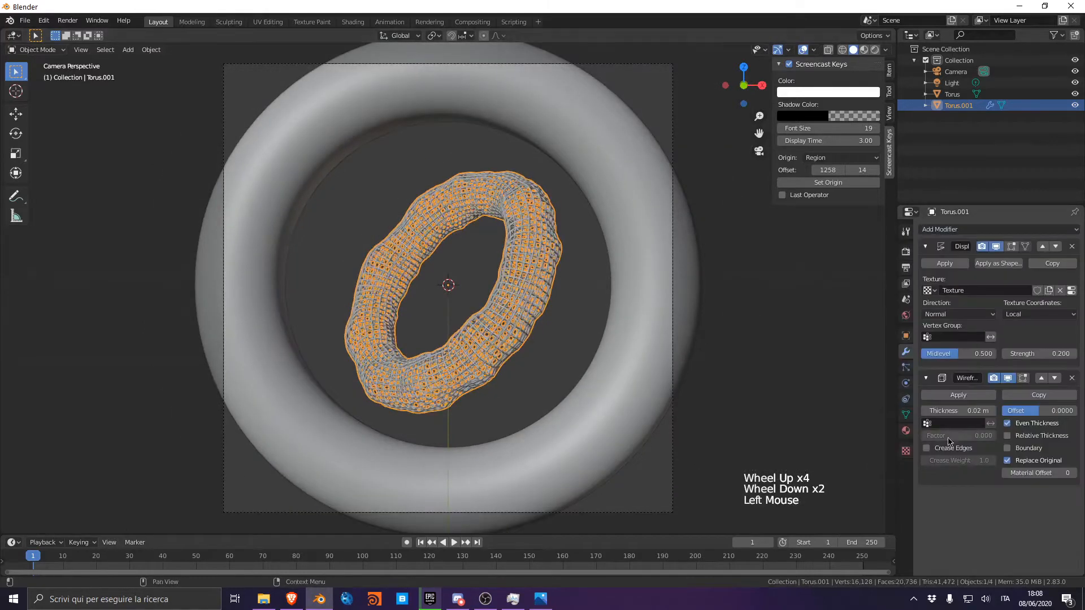
pyautogui.keyDown('shift'); pyautogui.moveTo(958, 411); pyautogui.dragTo(943, 411); pyautogui.keyUp('shift')
pyautogui.scroll(6, 707, 351)
pyautogui.keyDown('shift'); pyautogui.moveTo(706, 351); pyautogui.dragTo(506, 327, button='middle'); pyautogui.keyUp('shift')
pyautogui.scroll(3, 506, 327)
pyautogui.keyDown('shift'); pyautogui.moveTo(810, 305); pyautogui.dragTo(697, 339, button='middle'); pyautogui.keyUp('shift')
pyautogui.scroll(4, 697, 339)
pyautogui.keyDown('shift'); pyautogui.moveTo(958, 411); pyautogui.dragTo(945, 411); pyautogui.keyUp('shift')
pyautogui.scroll(-9, 505, 311)
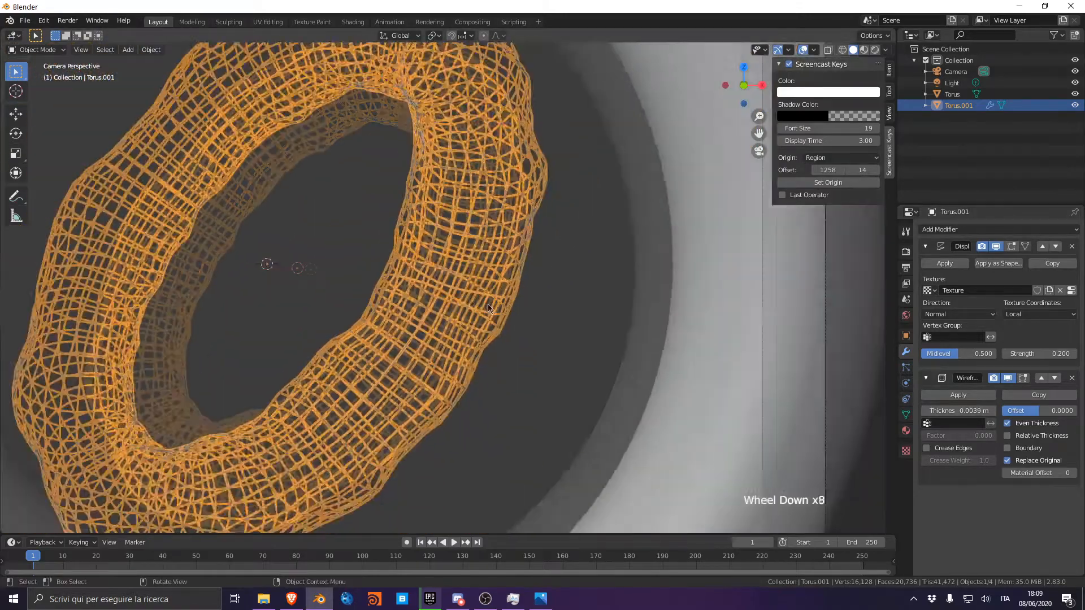
# Hide the viewport overlays and compare the wireframe torus with the reference image in the photo viewer.
pyautogui.keyDown('shift'); pyautogui.moveTo(505, 310); pyautogui.dragTo(533, 301, button='middle'); pyautogui.keyUp('shift')
pyautogui.click(803, 49)
pyautogui.scroll(1, 644, 203)
pyautogui.scroll(-5, 633, 210)
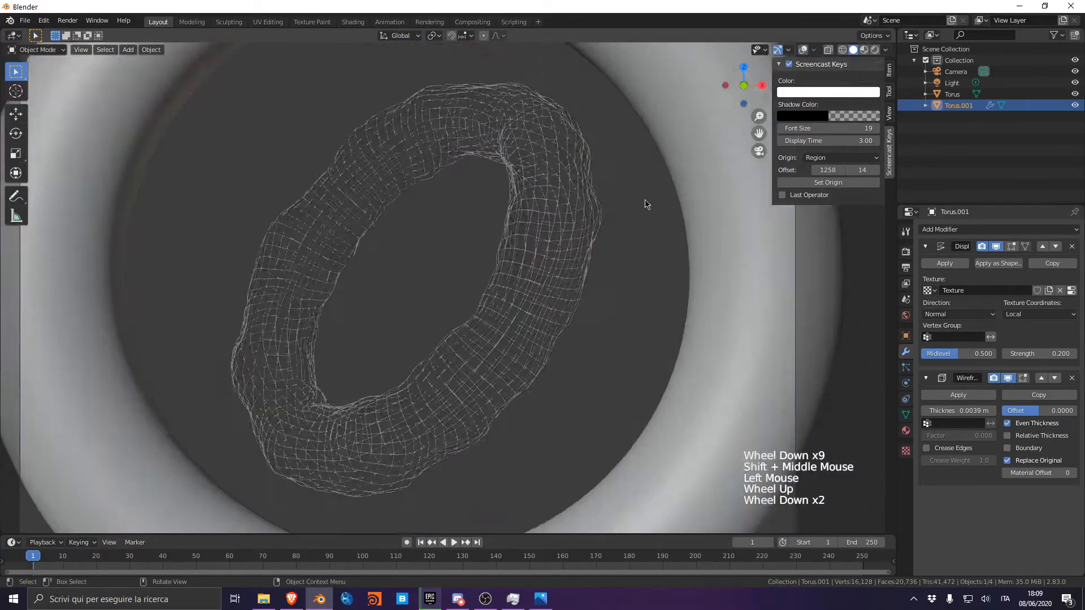
pyautogui.keyDown('shift'); pyautogui.moveTo(620, 218); pyautogui.dragTo(654, 221, button='middle'); pyautogui.keyUp('shift')
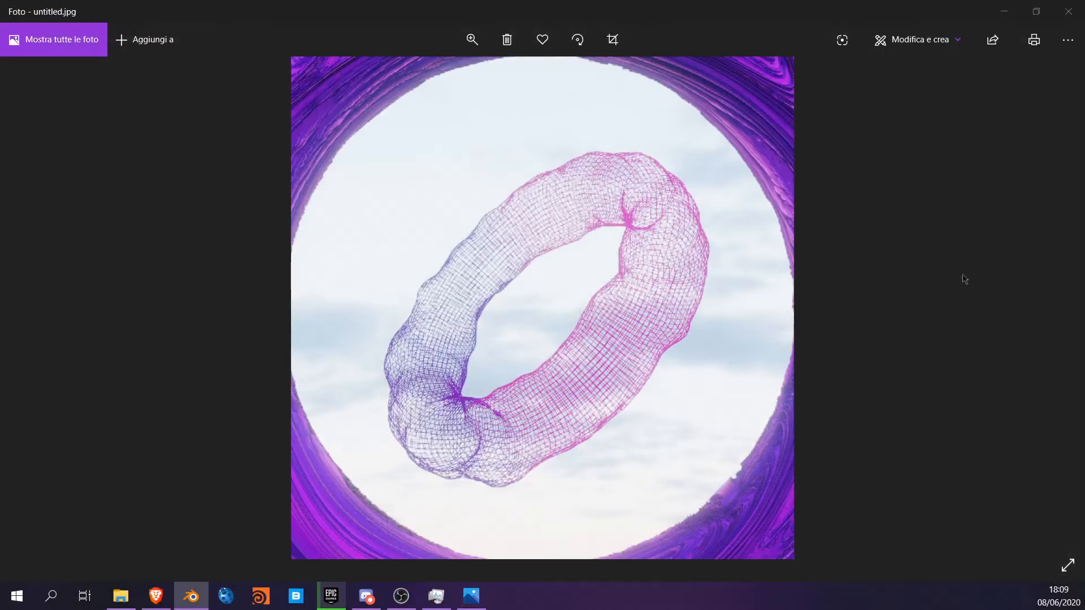
pyautogui.click(583, 323)
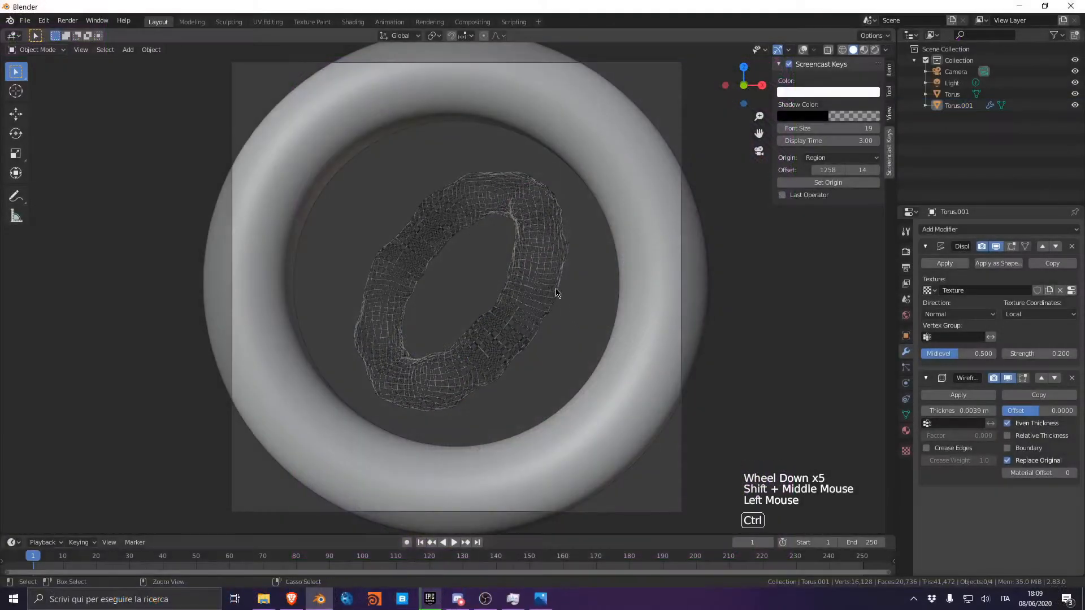
pyautogui.hotkey('ctrl', 's')
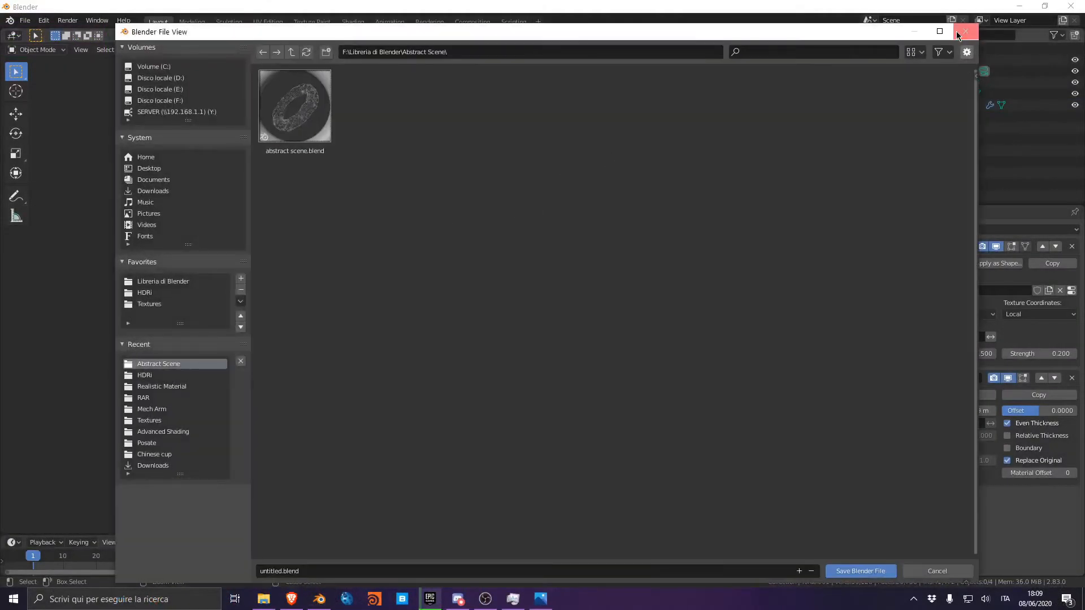
pyautogui.click(966, 32)
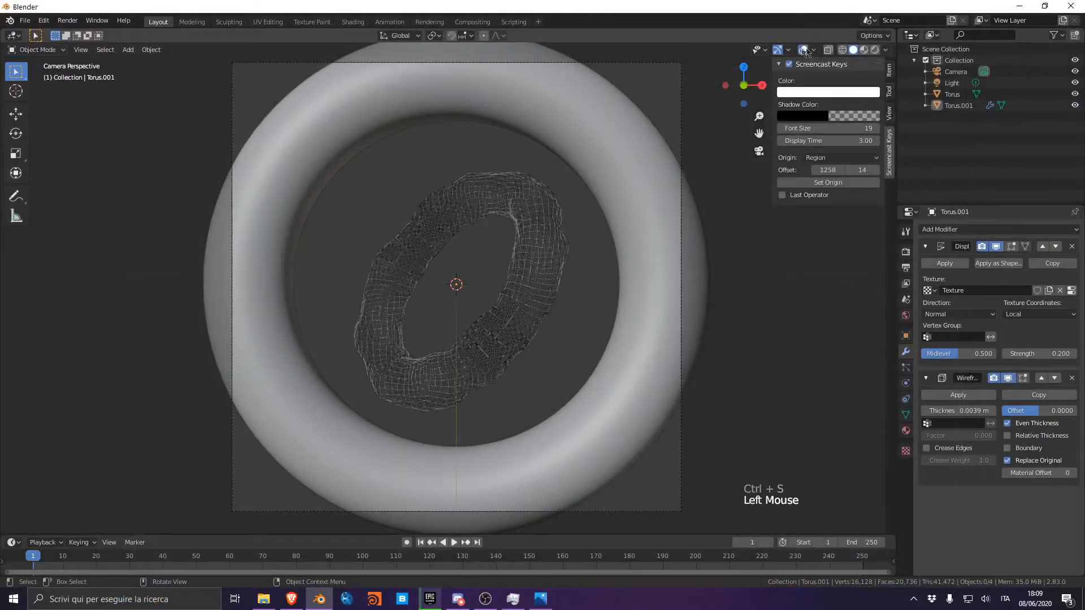
# Select the small torus, split the viewport horizontally and turn the lower area into a Shader Editor.
pyautogui.click(462, 199)
pyautogui.moveTo(892, 533); pyautogui.dragTo(649, 296)
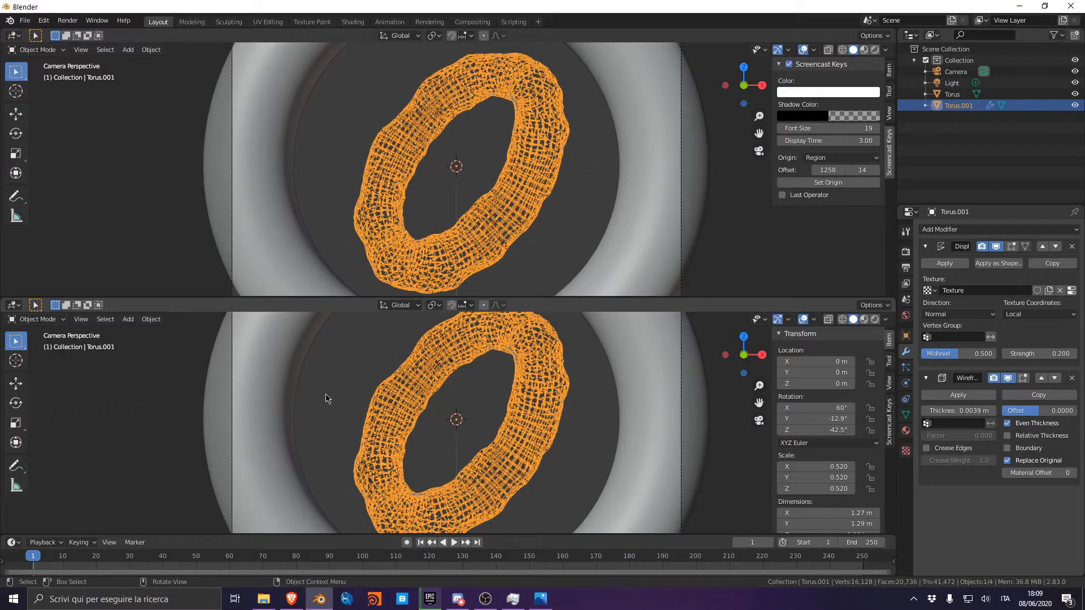
pyautogui.hotkey('shift', 'F3')
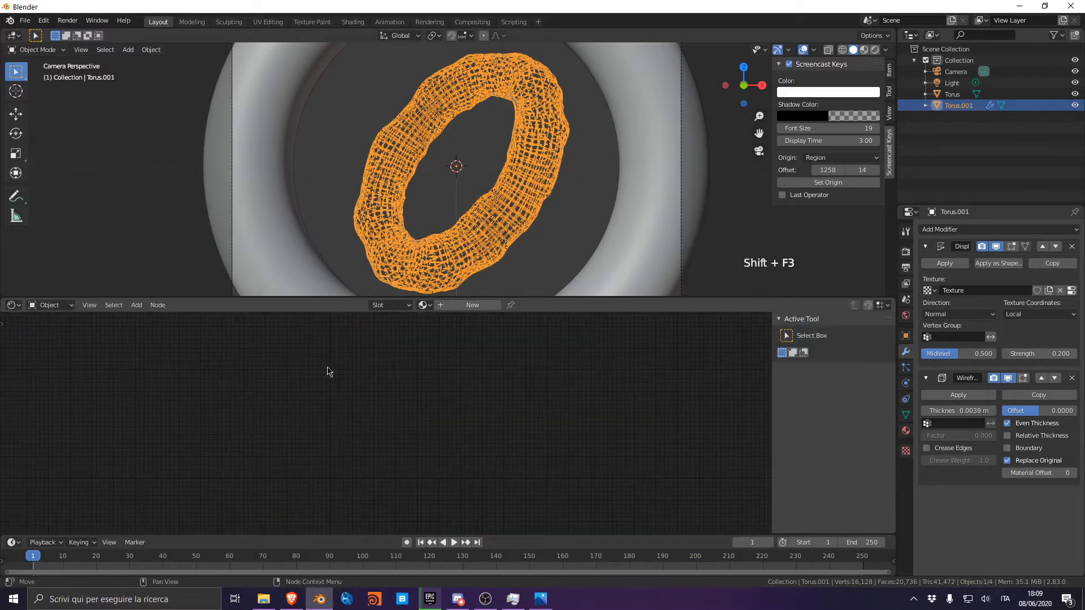
# Create a new material named Little Torus for the small torus.
pyautogui.click(469, 306)
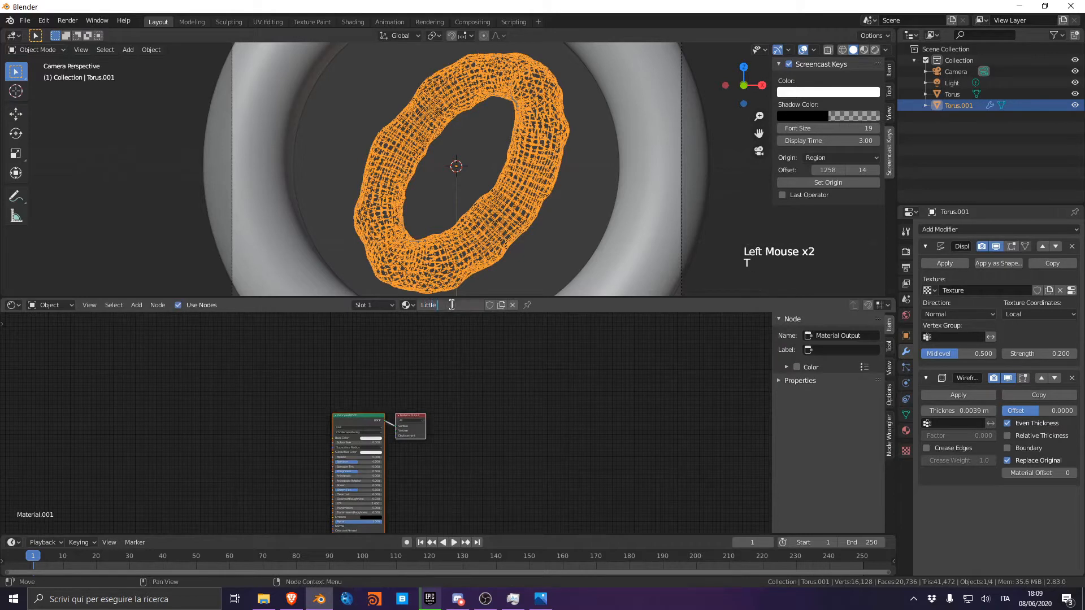
pyautogui.scroll(3, 419, 367)
pyautogui.scroll(4, 485, 363)
pyautogui.moveTo(419, 367); pyautogui.dragTo(451, 424, button='middle')
pyautogui.scroll(4, 332, 380)
pyautogui.click(332, 380)
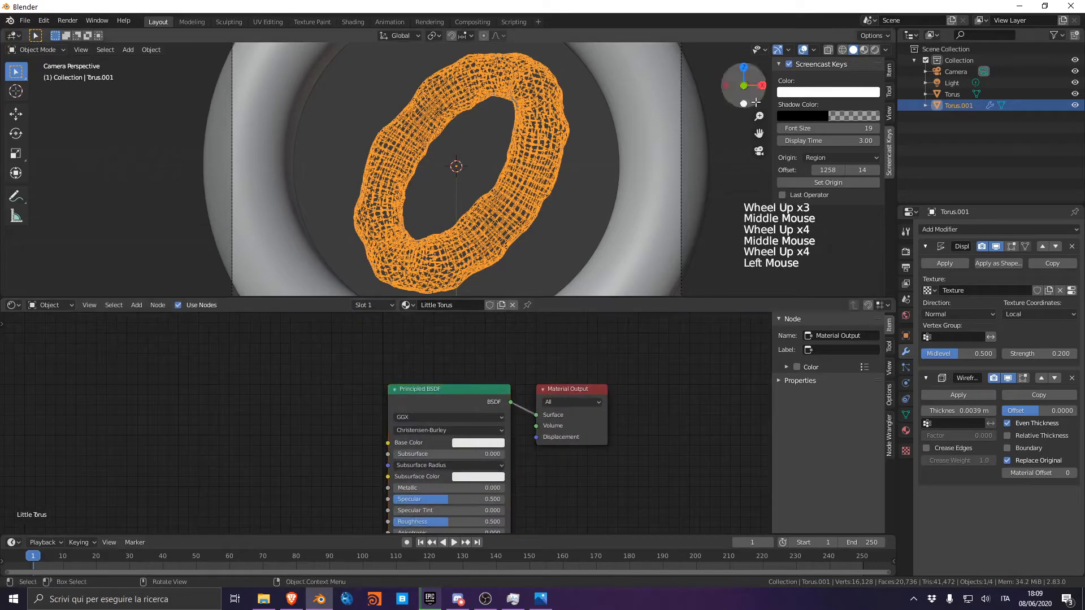
# Switch the viewport to Material Preview shading and hide its overlays.
pyautogui.click(864, 51)
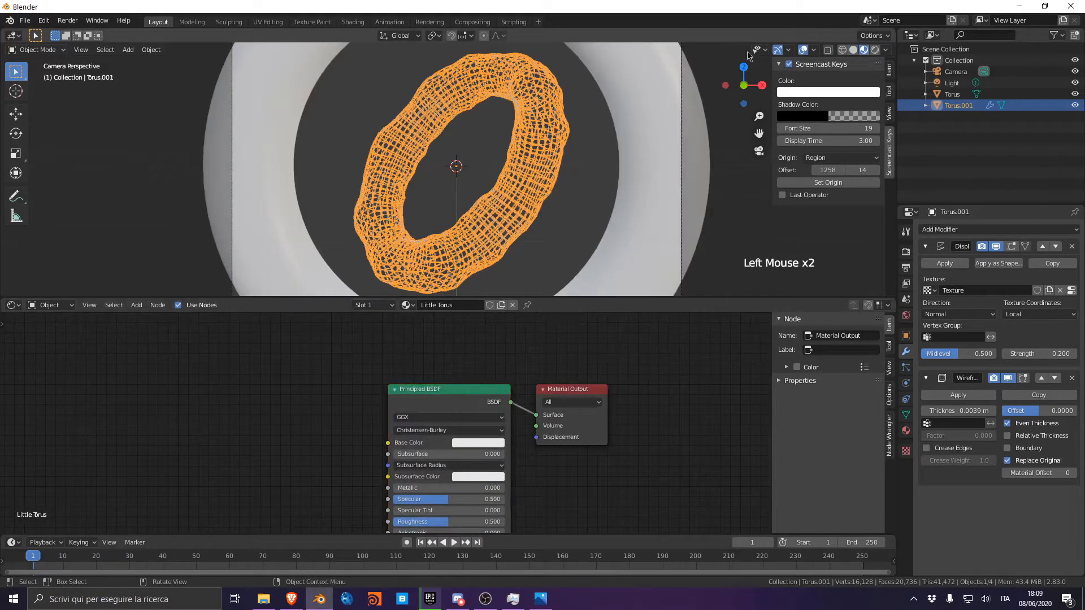
pyautogui.click(727, 57)
pyautogui.click(622, 186)
pyautogui.scroll(-4, 511, 226)
pyautogui.keyDown('ctrl'); pyautogui.moveTo(508, 211); pyautogui.dragTo(509, 204, button='middle'); pyautogui.keyUp('ctrl')
pyautogui.click(376, 391)
pyautogui.scroll(-2, 381, 383)
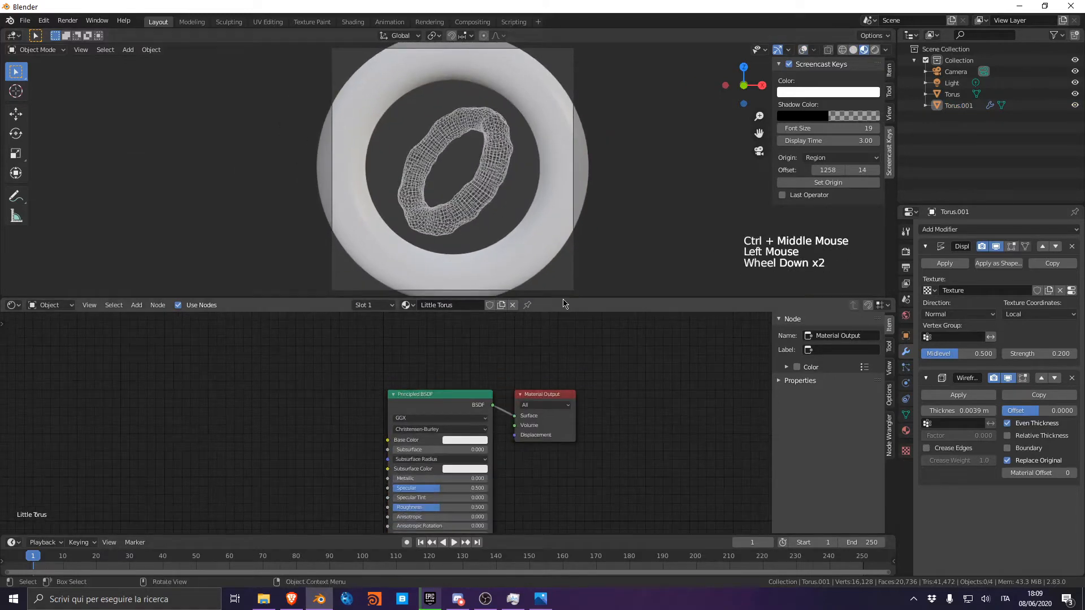
# Enlarge the Shader Editor area and hide its sidebar.
pyautogui.moveTo(564, 302); pyautogui.dragTo(520, 186)
pyautogui.scroll(-3, 509, 135)
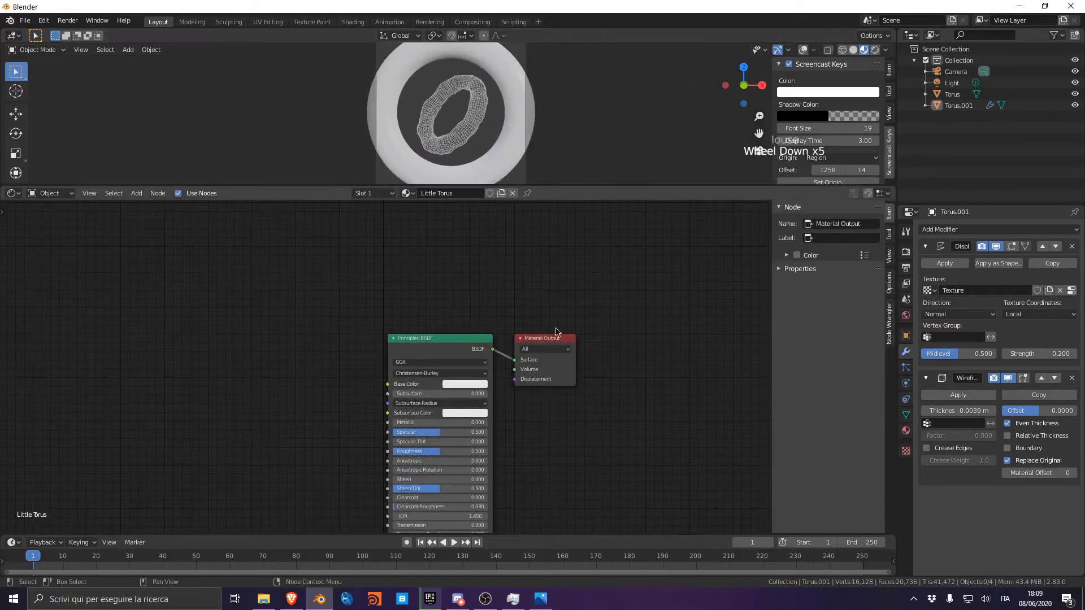
pyautogui.press('n')
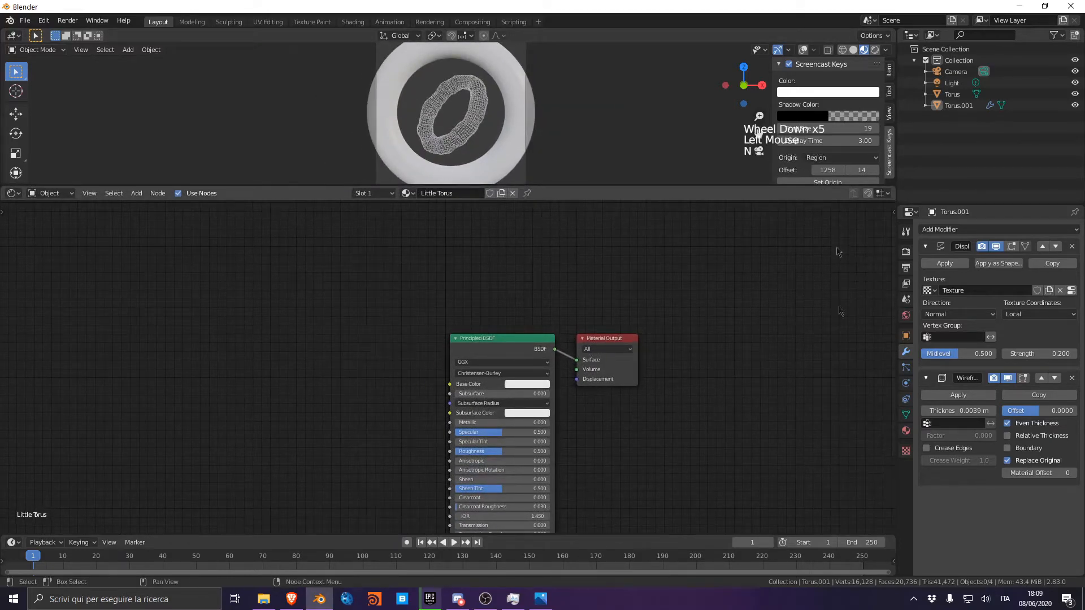
pyautogui.click(695, 347)
pyautogui.moveTo(365, 315); pyautogui.dragTo(493, 288, button='middle')
pyautogui.scroll(4, 411, 298)
pyautogui.click(399, 297)
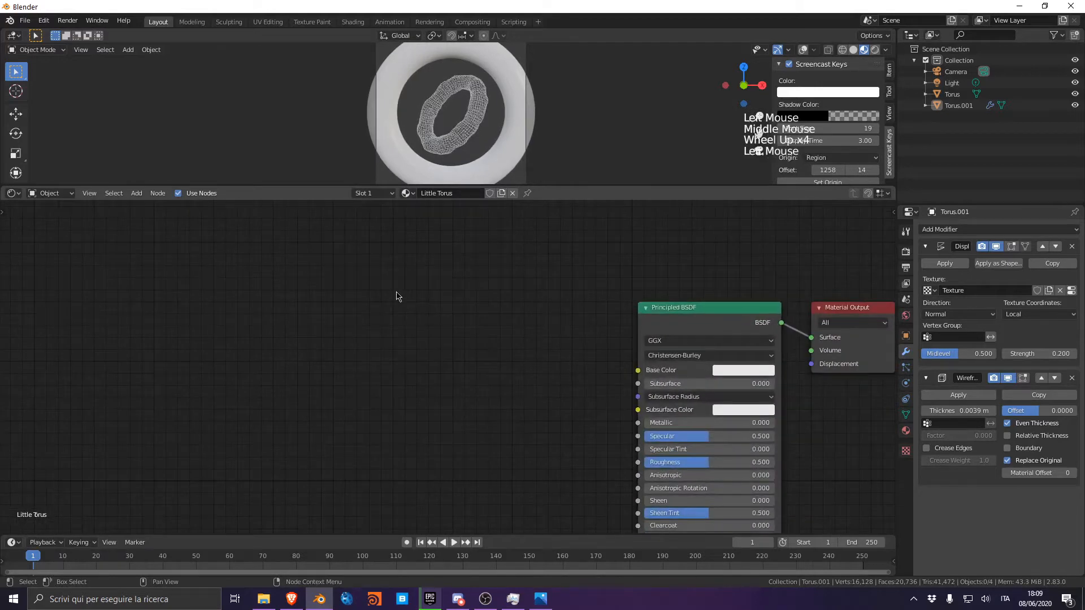
# Replace the Principled BSDF node with an Emission node connected to the Material Output's Surface.
pyautogui.press('x')
pyautogui.hotkey('shift', 'a')
pyautogui.click(702, 315)
pyautogui.write('ei')
pyautogui.press('BackSpace')
pyautogui.write('mi')
pyautogui.press('Return')
pyautogui.click(664, 319)
pyautogui.keyDown('alt'); pyautogui.moveTo(664, 319); pyautogui.dragTo(837, 339, button='right'); pyautogui.keyUp('alt')
pyautogui.moveTo(783, 345); pyautogui.dragTo(671, 356, button='middle')
pyautogui.scroll(3, 672, 356)
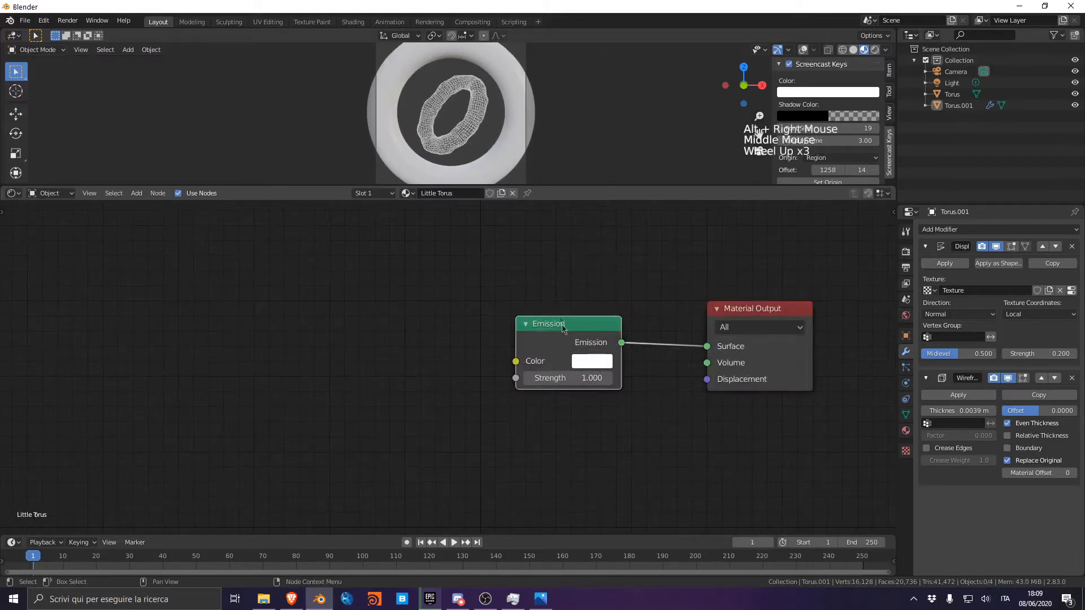
# Add a Gradient Texture node before the Emission node and preview its output on the small torus.
pyautogui.scroll(-8, 396, 309)
pyautogui.moveTo(362, 314); pyautogui.dragTo(399, 322, button='middle')
pyautogui.hotkey('shift', 'a')
pyautogui.click(399, 321)
pyautogui.write('gr')
pyautogui.press('Return')
pyautogui.click(455, 345)
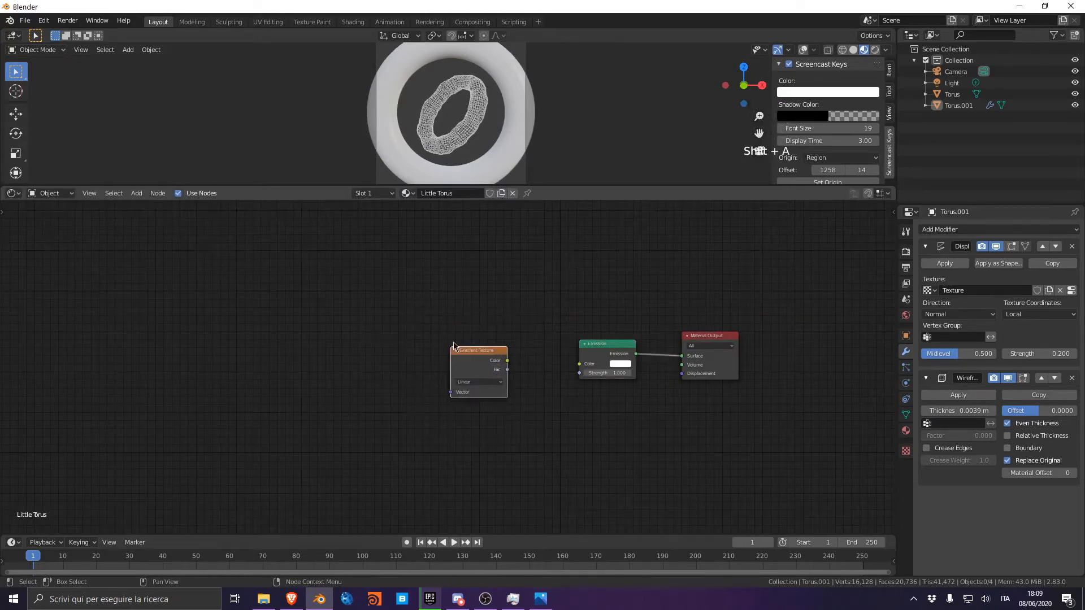
pyautogui.scroll(-1, 465, 353)
pyautogui.scroll(11, 500, 358)
pyautogui.keyDown('ctrl'); pyautogui.keyDown('shift'); pyautogui.click(505, 352); pyautogui.keyUp('shift'); pyautogui.keyUp('ctrl')
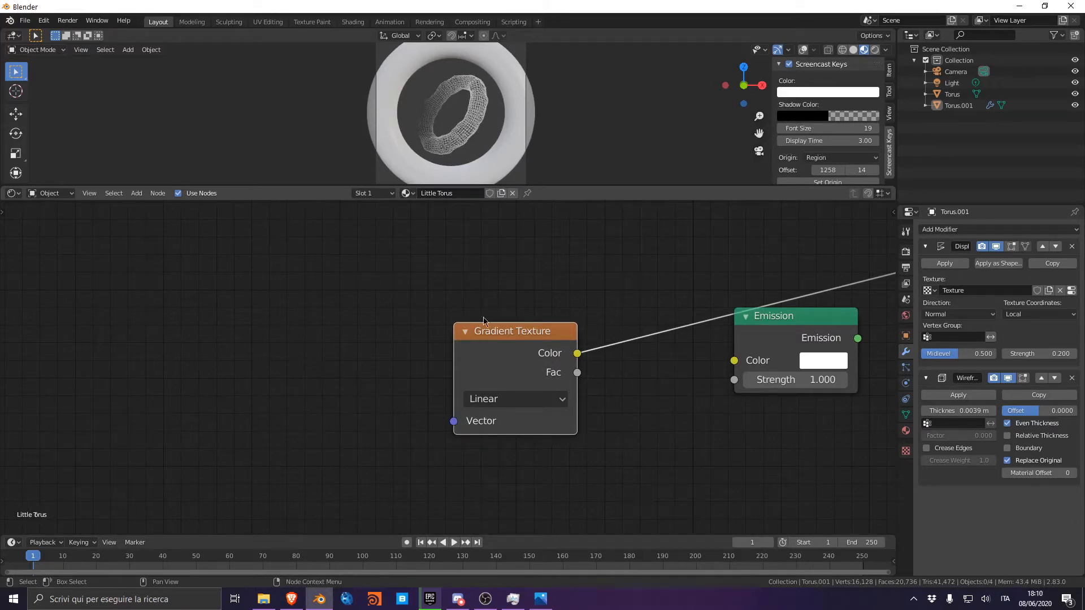
# Add Texture Coordinate and Mapping nodes feeding the Gradient Texture's vector.
pyautogui.hotkey('ctrl', 't')
pyautogui.scroll(-6, 484, 337)
pyautogui.scroll(3, 509, 334)
pyautogui.moveTo(339, 339); pyautogui.dragTo(537, 304, button='middle')
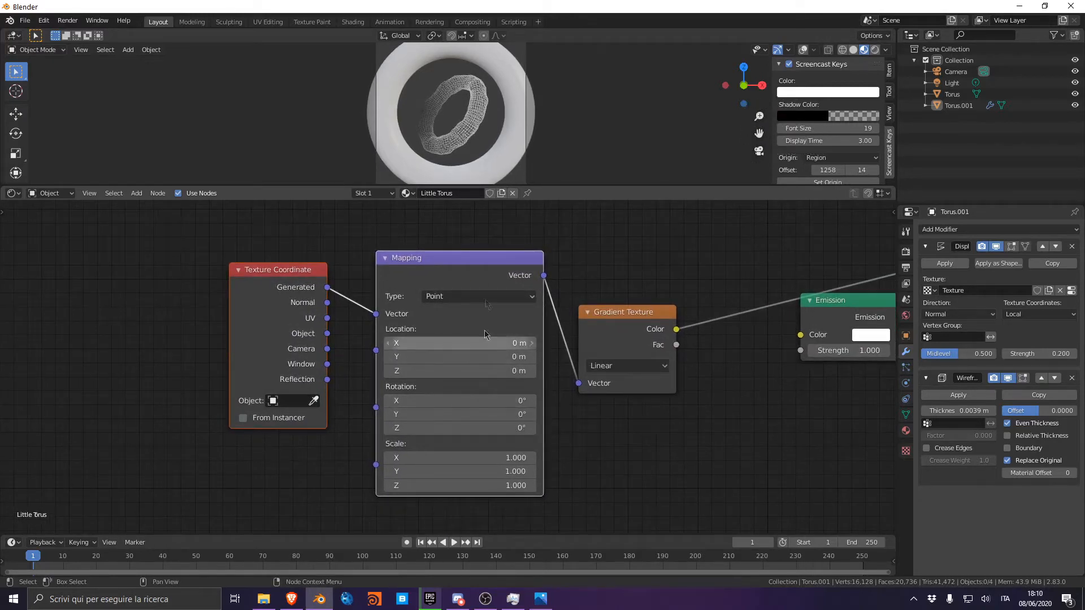
# Insert a ColorRamp node on the link between the Gradient Texture and the Viewer.
pyautogui.moveTo(552, 301); pyautogui.dragTo(315, 292, button='middle')
pyautogui.hotkey('shift', 'a')
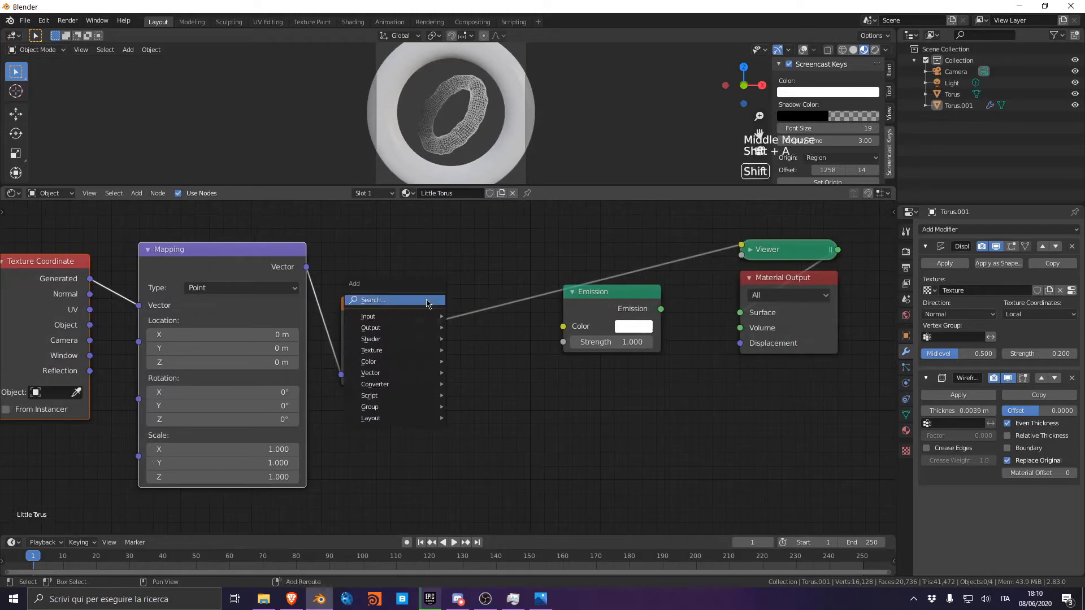
pyautogui.write('color')
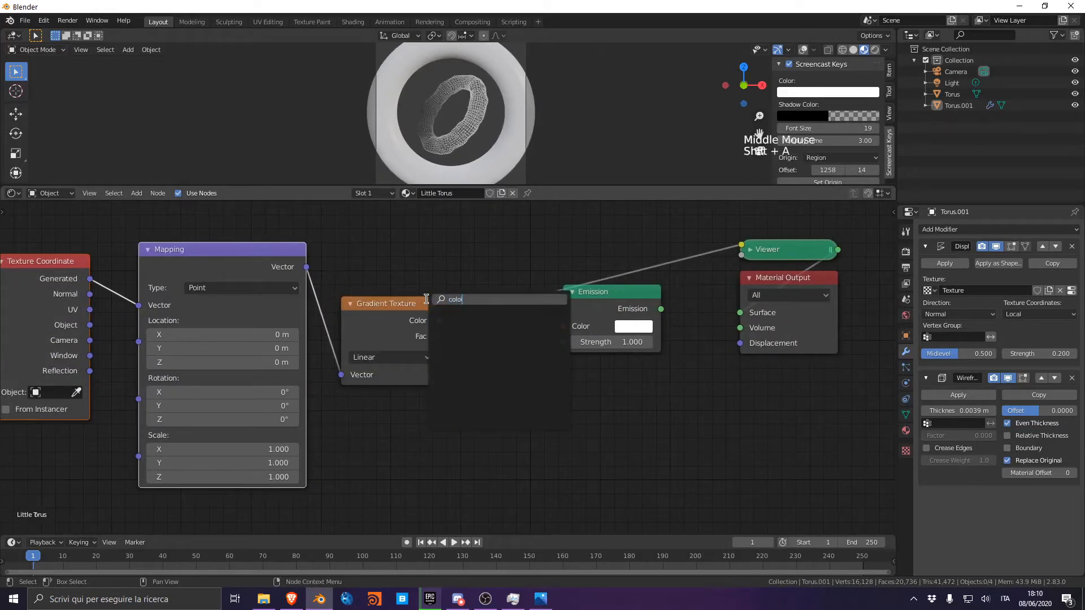
pyautogui.press('Return')
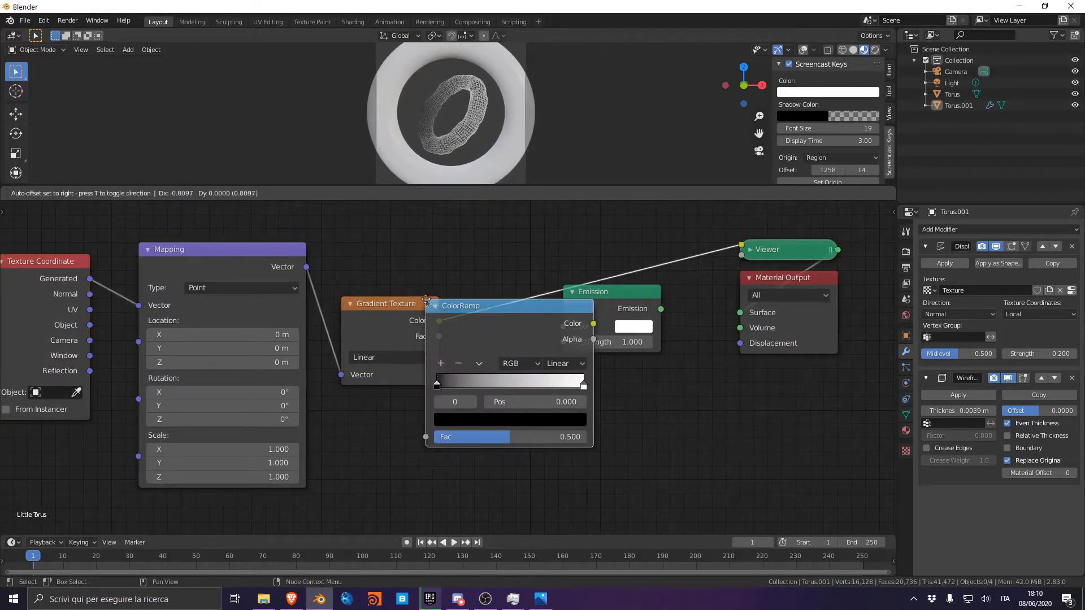
pyautogui.click(532, 303)
# Move the Emission, Viewer and Material Output nodes away from the ColorRamp to make room.
pyautogui.scroll(-3, 531, 303)
pyautogui.scroll(-5, 554, 304)
pyautogui.click(552, 325)
pyautogui.keyDown('shift'); pyautogui.moveTo(603, 249); pyautogui.dragTo(659, 338); pyautogui.keyUp('shift')
pyautogui.press('g')
pyautogui.click(857, 379)
pyautogui.scroll(8, 729, 384)
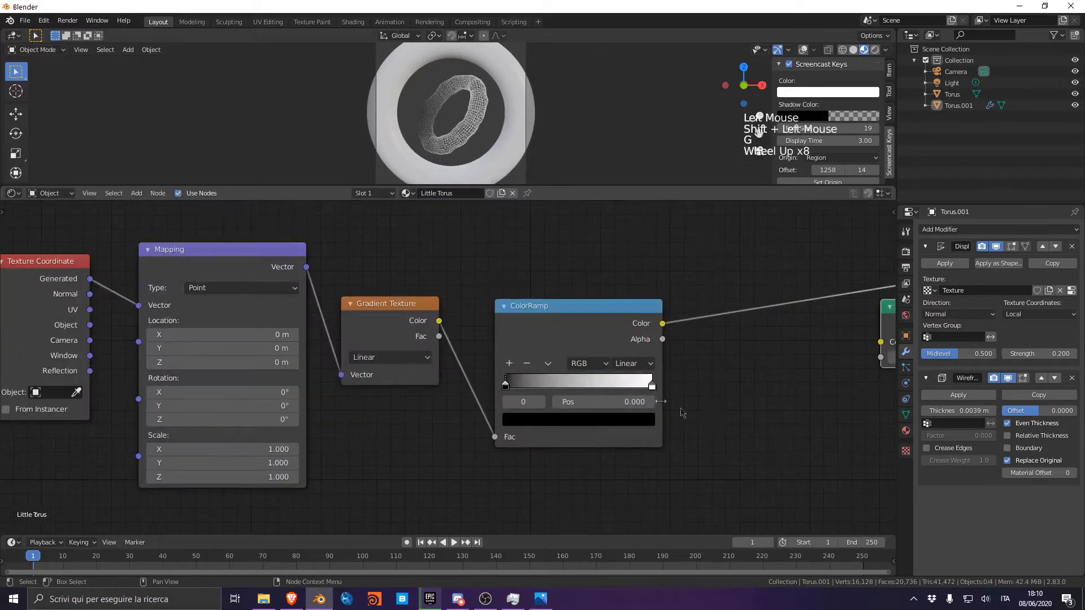
pyautogui.click(701, 396)
# Move the ColorRamp's black stop to position 0.314 and colour it dark purple with hue 0.770, saturation 1.000 and value 0.603.
pyautogui.scroll(3, 699, 396)
pyautogui.moveTo(583, 389); pyautogui.dragTo(536, 384, button='middle')
pyautogui.moveTo(472, 386); pyautogui.dragTo(526, 386)
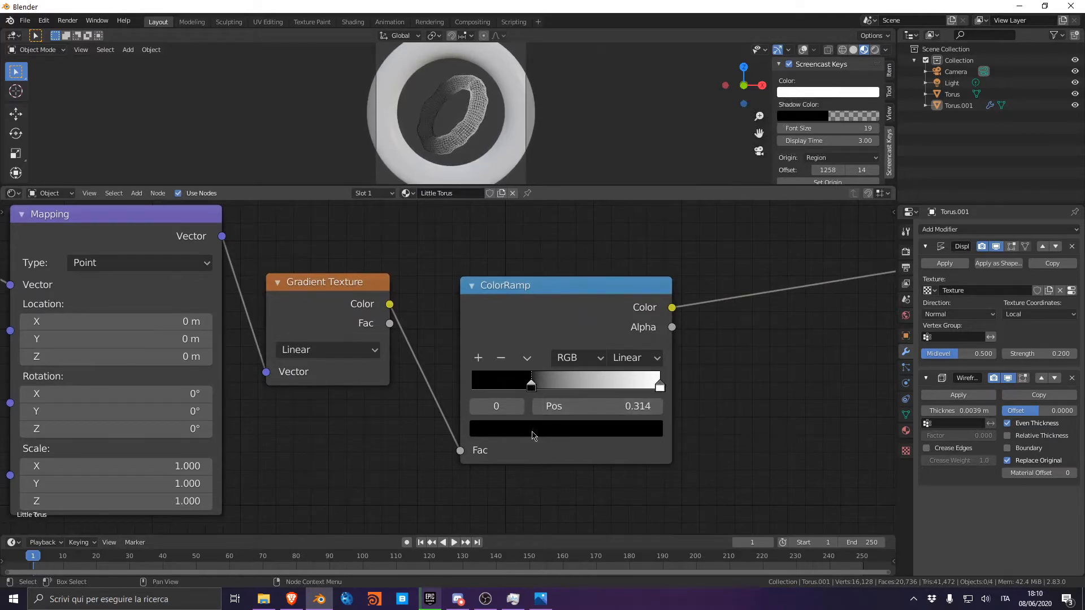
pyautogui.click(533, 430)
pyautogui.moveTo(628, 249)
pyautogui.mouseDown()
pyautogui.moveTo(622, 225)
pyautogui.moveTo(609, 249)
pyautogui.mouseUp()
pyautogui.click(606, 225)
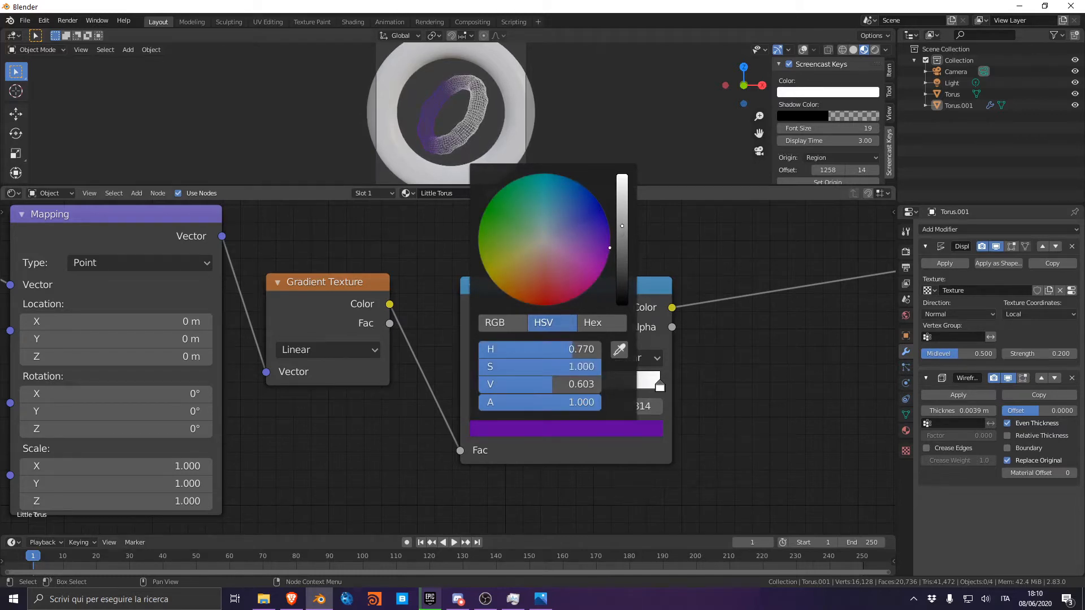
# Colour the ColorRamp's white stop bright magenta-purple with hue 0.792, saturation 1.000 and value 1.000.
pyautogui.click(660, 386)
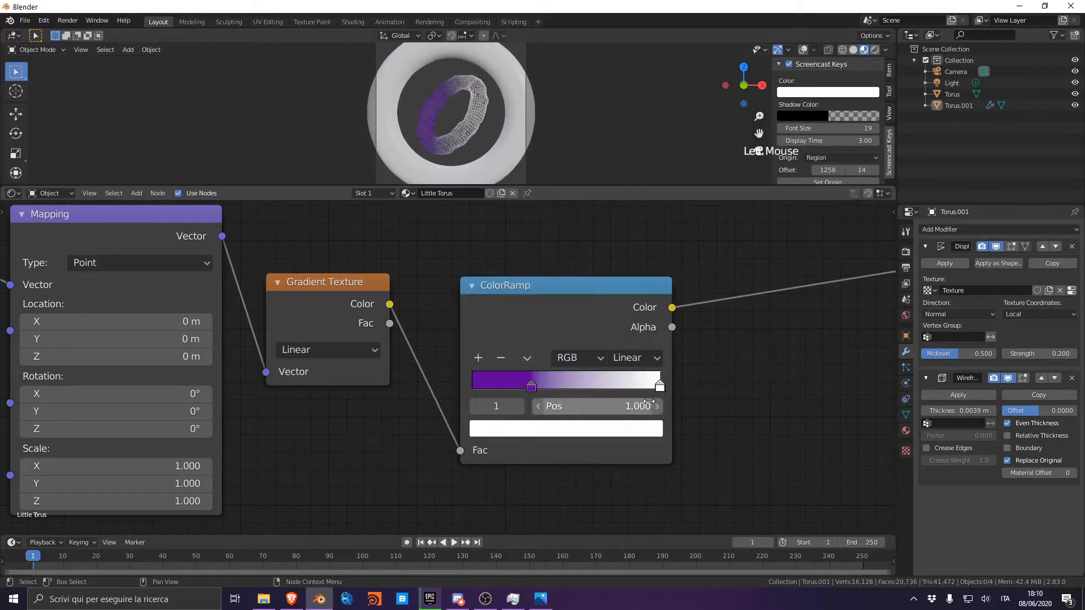
pyautogui.click(607, 430)
pyautogui.moveTo(609, 251); pyautogui.dragTo(608, 254)
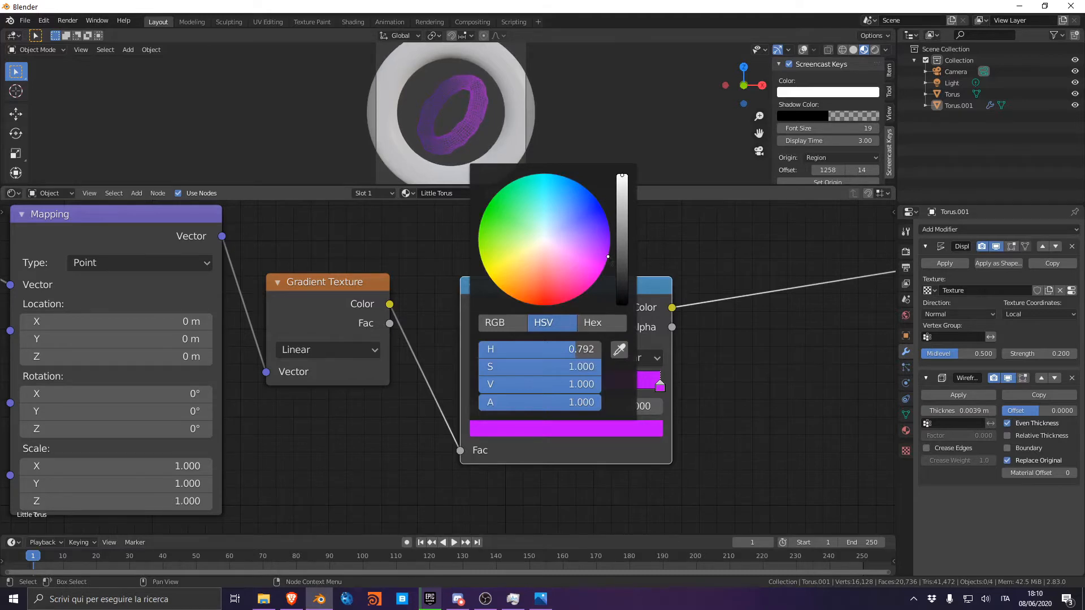
# Connect the ColorRamp's Color output to the Emission's Color and route the Emission back to the Material Output.
pyautogui.scroll(-5, 592, 376)
pyautogui.moveTo(592, 376); pyautogui.dragTo(430, 376, button='middle')
pyautogui.moveTo(447, 330); pyautogui.dragTo(625, 342)
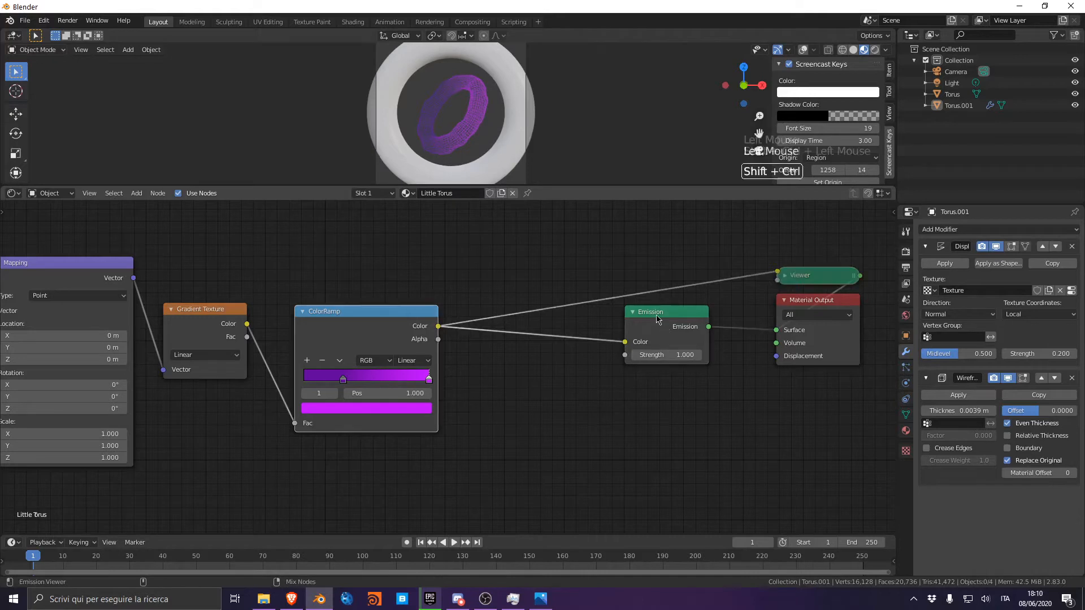
pyautogui.keyDown('ctrl'); pyautogui.keyDown('shift'); pyautogui.click(657, 320); pyautogui.keyUp('shift'); pyautogui.keyUp('ctrl')
pyautogui.keyDown('shift'); pyautogui.scroll(-1, 664, 356); pyautogui.keyUp('shift')
pyautogui.scroll(-7, 666, 364)
pyautogui.scroll(8, 451, 117)
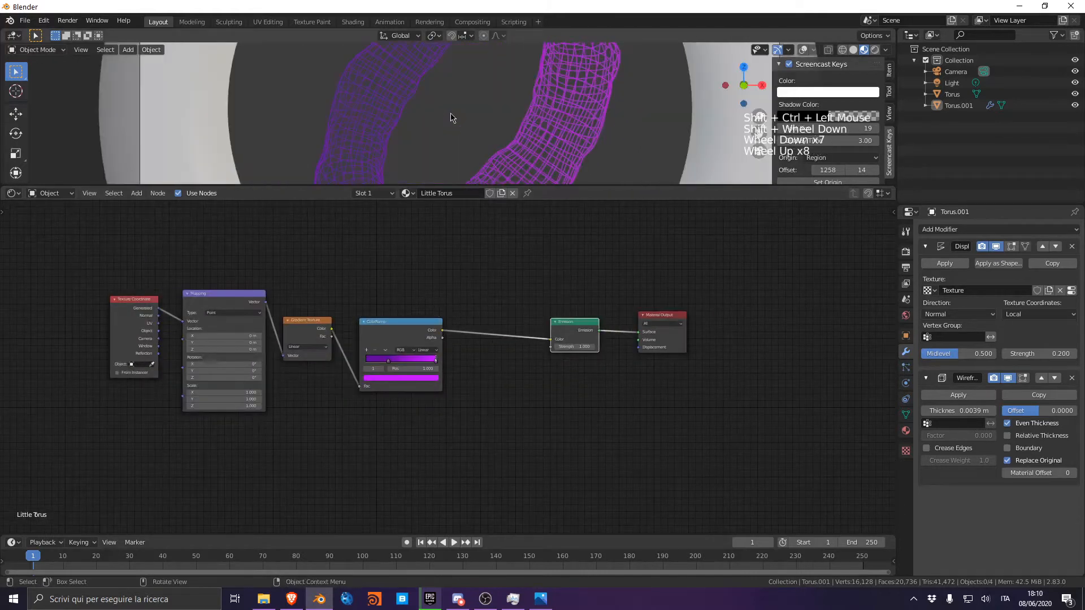
pyautogui.scroll(-4, 451, 118)
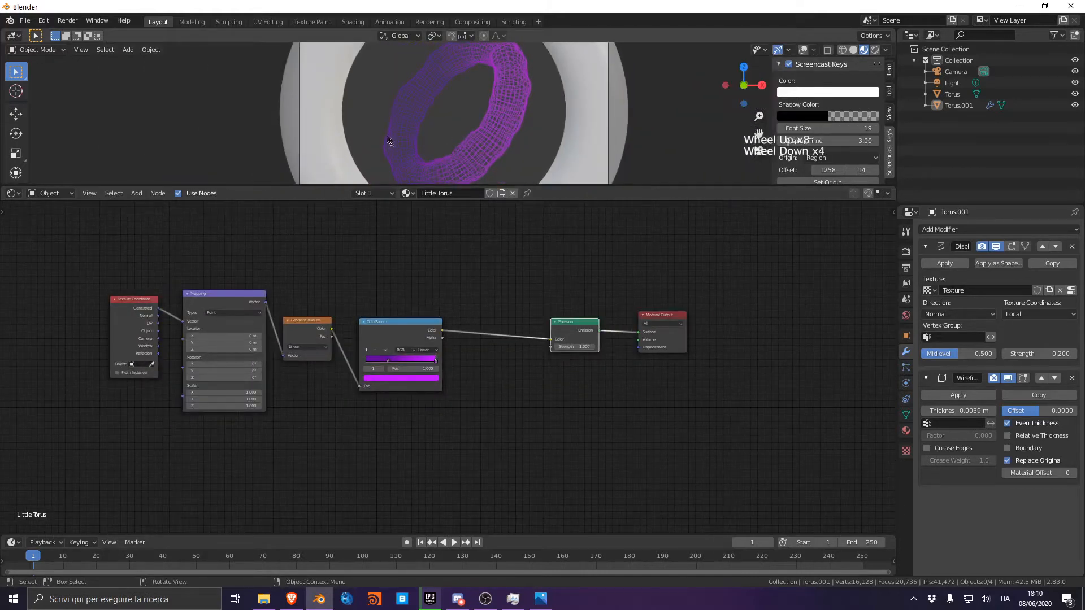
# Select the large torus and give it a new material named Big Torus.
pyautogui.scroll(4, 424, 147)
pyautogui.scroll(-5, 486, 158)
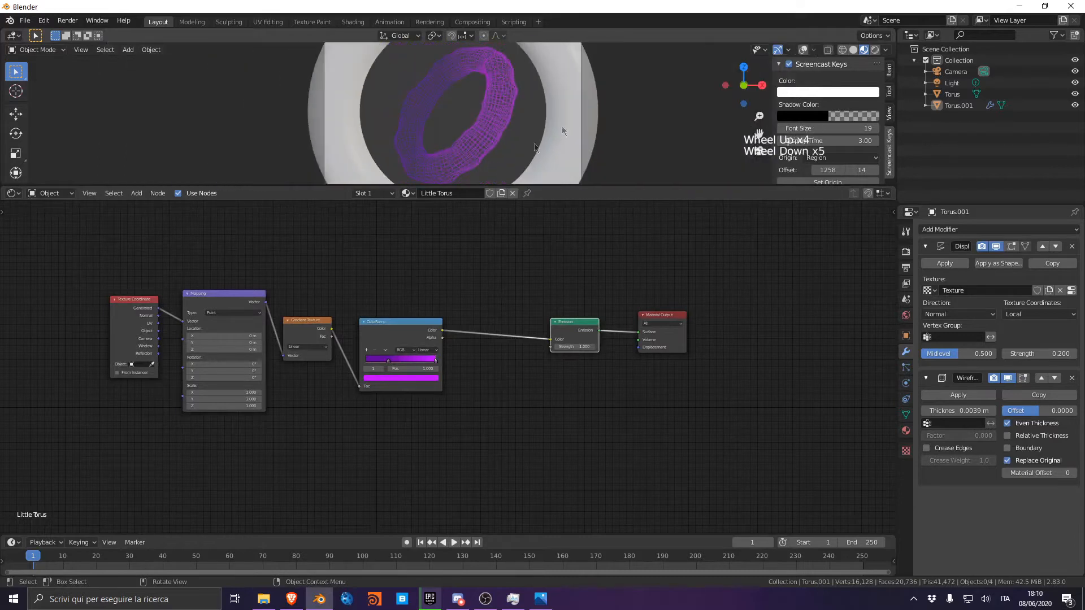
pyautogui.click(564, 79)
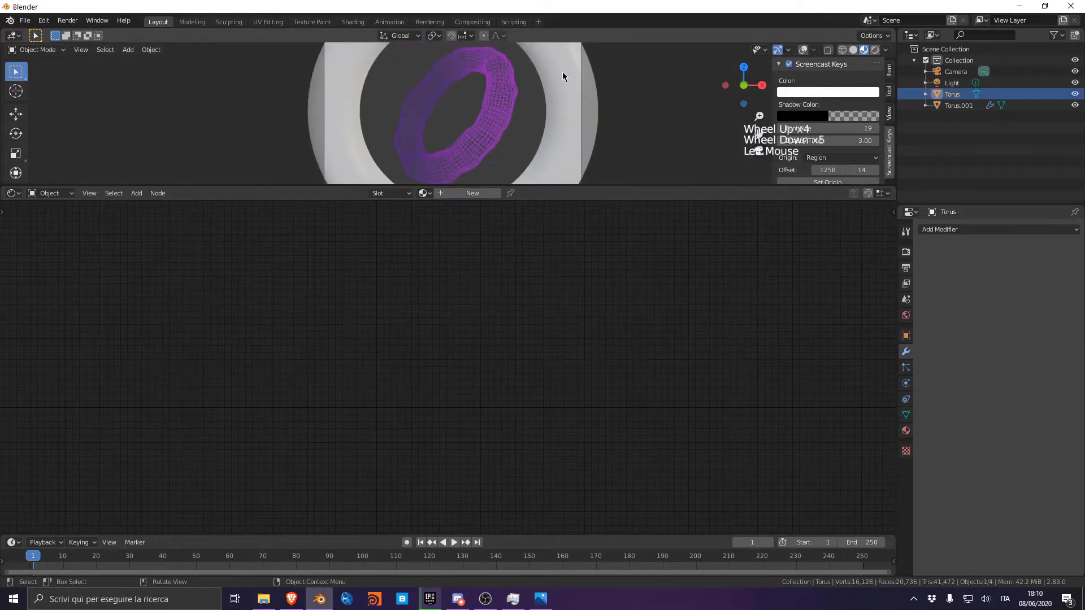
pyautogui.click(455, 194)
pyautogui.click(477, 194)
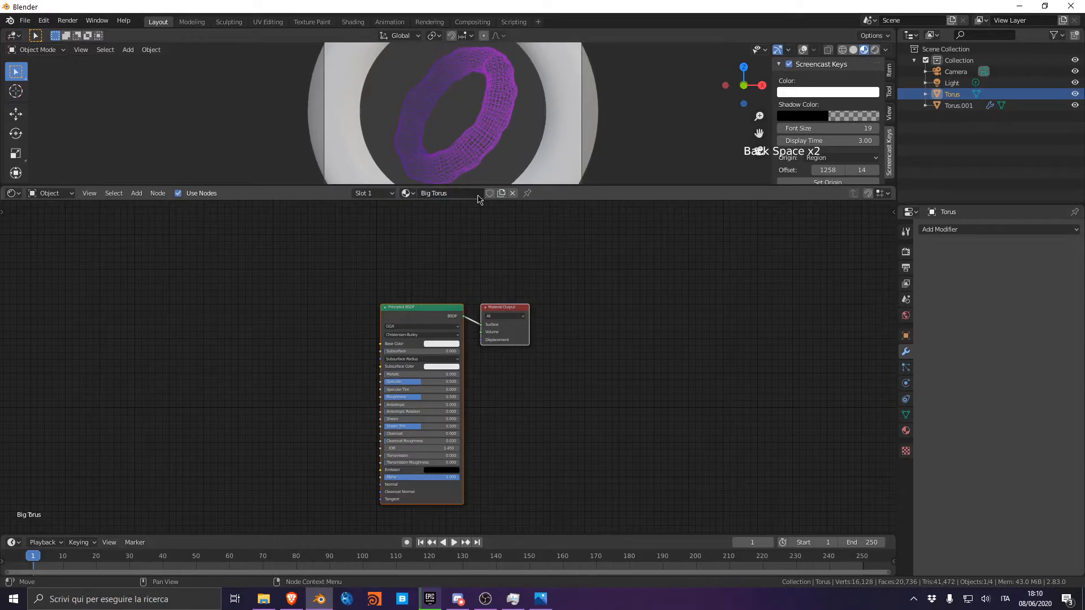
pyautogui.click(373, 280)
# Try to bring the paint marbling image from the file explorer into the Big Torus node tree.
pyautogui.moveTo(339, 301); pyautogui.dragTo(424, 294, button='middle')
pyautogui.scroll(5, 424, 293)
pyautogui.scroll(-2, 440, 308)
pyautogui.moveTo(459, 325); pyautogui.dragTo(552, 339, button='middle')
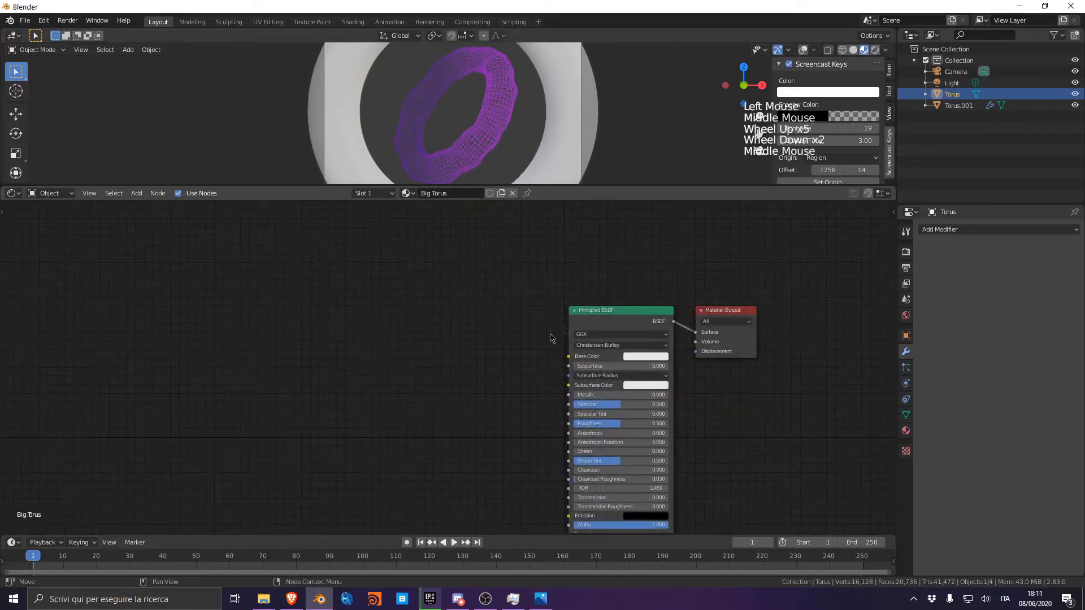
pyautogui.click(275, 599)
pyautogui.moveTo(252, 149); pyautogui.dragTo(325, 479)
pyautogui.moveTo(372, 331); pyautogui.dragTo(374, 335)
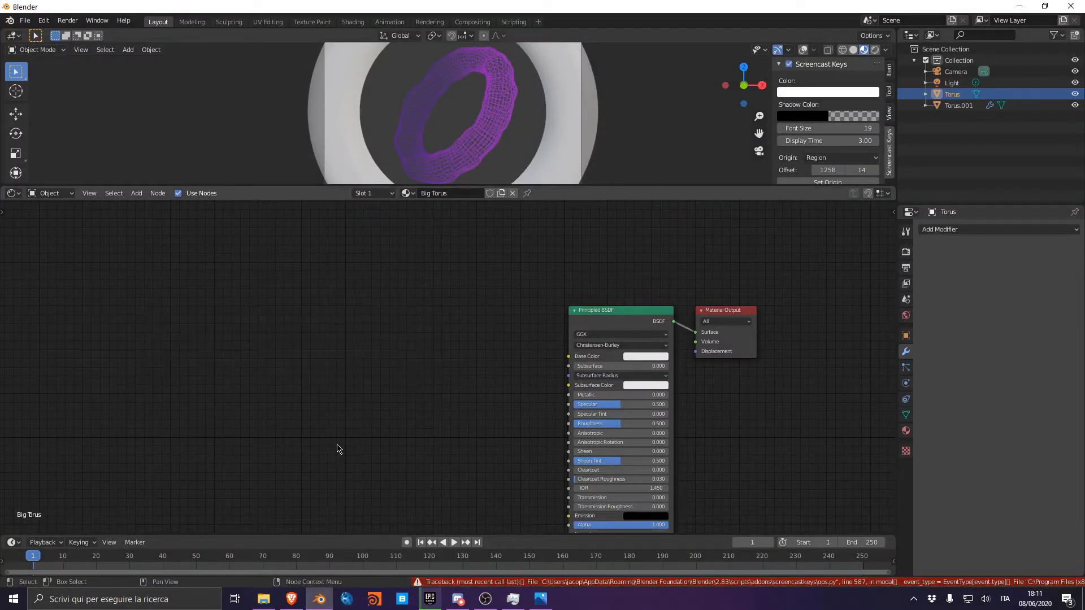
# Add Dansky_Patterns_Paint Marbling Effect.jpg from the file explorer as an image texture node, placed well clear of the Principled BSDF.
pyautogui.click(263, 599)
pyautogui.moveTo(251, 150); pyautogui.dragTo(328, 275)
pyautogui.moveTo(540, 320); pyautogui.dragTo(511, 272, button='middle')
pyautogui.scroll(4, 498, 291)
pyautogui.moveTo(485, 306); pyautogui.dragTo(530, 402, button='middle')
pyautogui.moveTo(330, 313); pyautogui.dragTo(212, 398)
# Preview the marbling image texture directly on the large torus through a Viewer node.
pyautogui.scroll(-4, 282, 368)
pyautogui.moveTo(320, 351); pyautogui.dragTo(417, 305, button='middle')
pyautogui.scroll(8, 418, 306)
pyautogui.keyDown('ctrl'); pyautogui.keyDown('shift'); pyautogui.click(336, 320); pyautogui.keyUp('shift'); pyautogui.keyUp('ctrl')
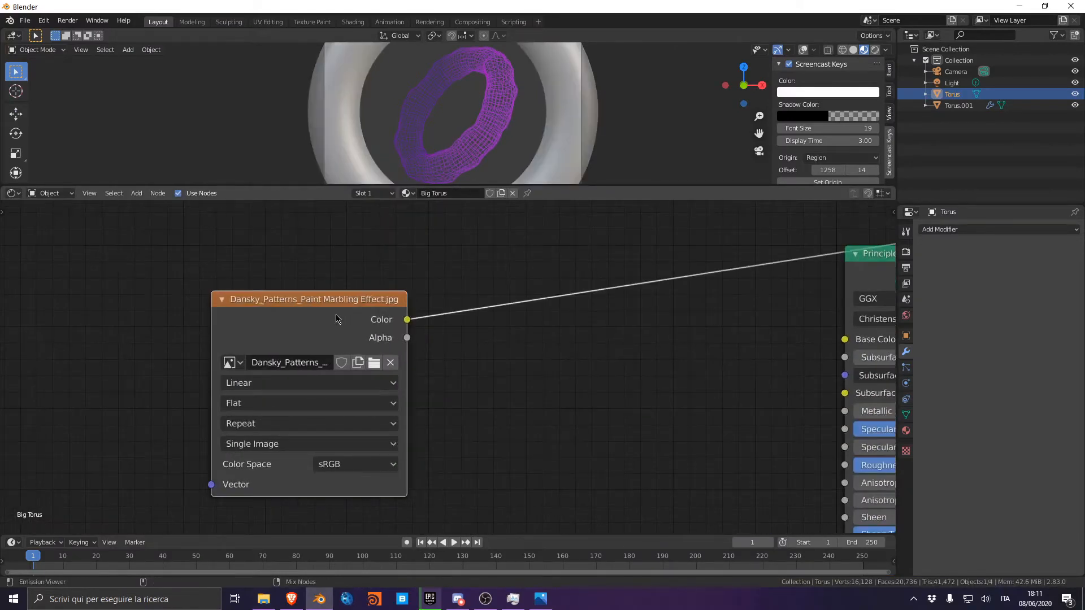
pyautogui.scroll(-2, 446, 366)
pyautogui.moveTo(447, 125)
pyautogui.mouseDown(button='middle')
pyautogui.moveTo(461, 139)
pyautogui.moveTo(448, 136)
pyautogui.moveTo(407, 169)
pyautogui.moveTo(404, 54)
pyautogui.moveTo(324, 137)
pyautogui.mouseUp(button='middle')
pyautogui.scroll(-5, 323, 137)
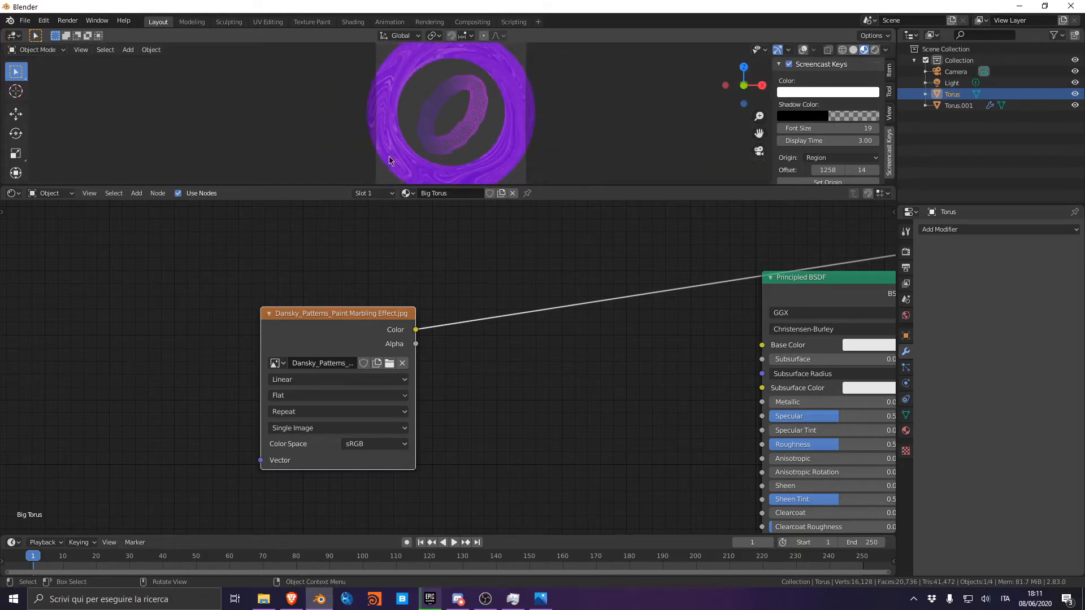
# Connect the marbling texture's Color to the Principled BSDF's Base Color and route the Principled BSDF back to the Material Output.
pyautogui.moveTo(520, 315); pyautogui.dragTo(229, 321, button='middle')
pyautogui.scroll(-1, 229, 321)
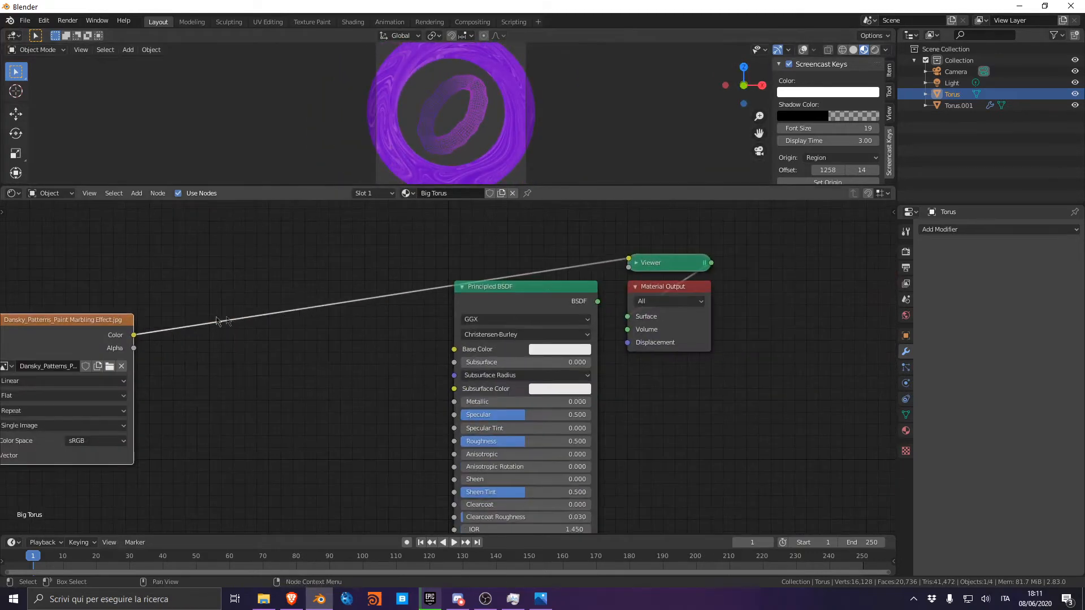
pyautogui.moveTo(135, 336); pyautogui.dragTo(454, 349)
pyautogui.keyDown('ctrl'); pyautogui.keyDown('shift'); pyautogui.click(557, 307); pyautogui.keyUp('shift'); pyautogui.keyUp('ctrl')
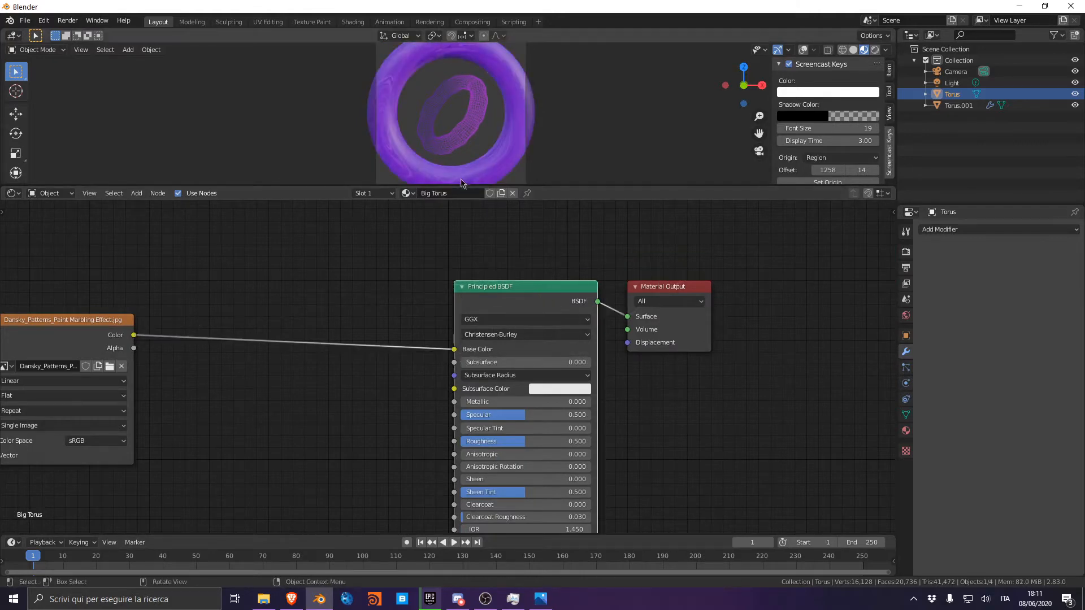
# Save the Blender file and inspect the marbled material on the large torus.
pyautogui.hotkey('ctrl', 's')
pyautogui.click(964, 32)
pyautogui.scroll(5, 366, 116)
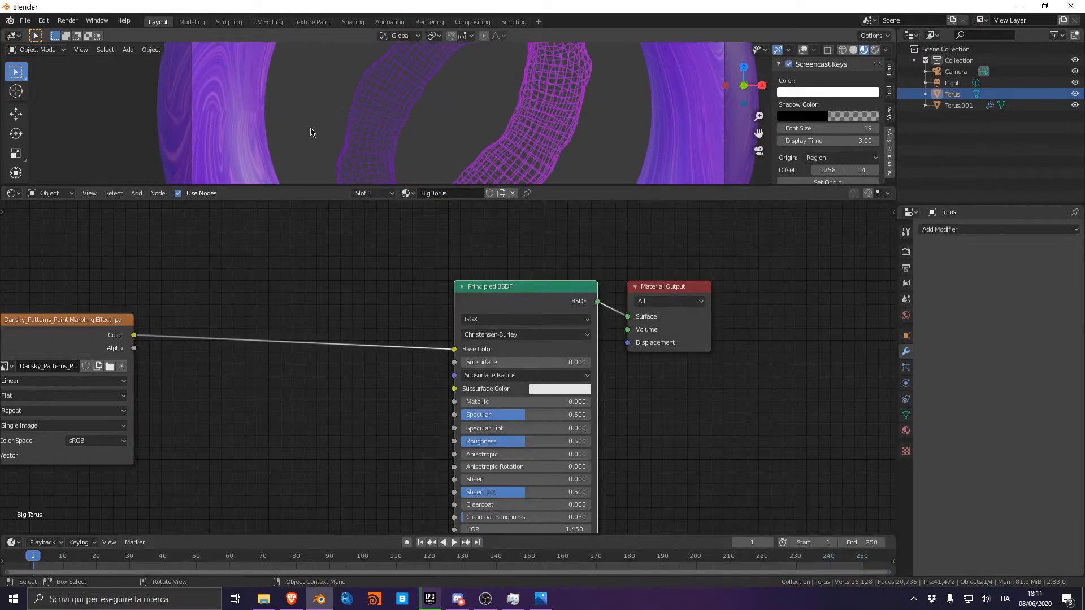
pyautogui.scroll(-6, 436, 138)
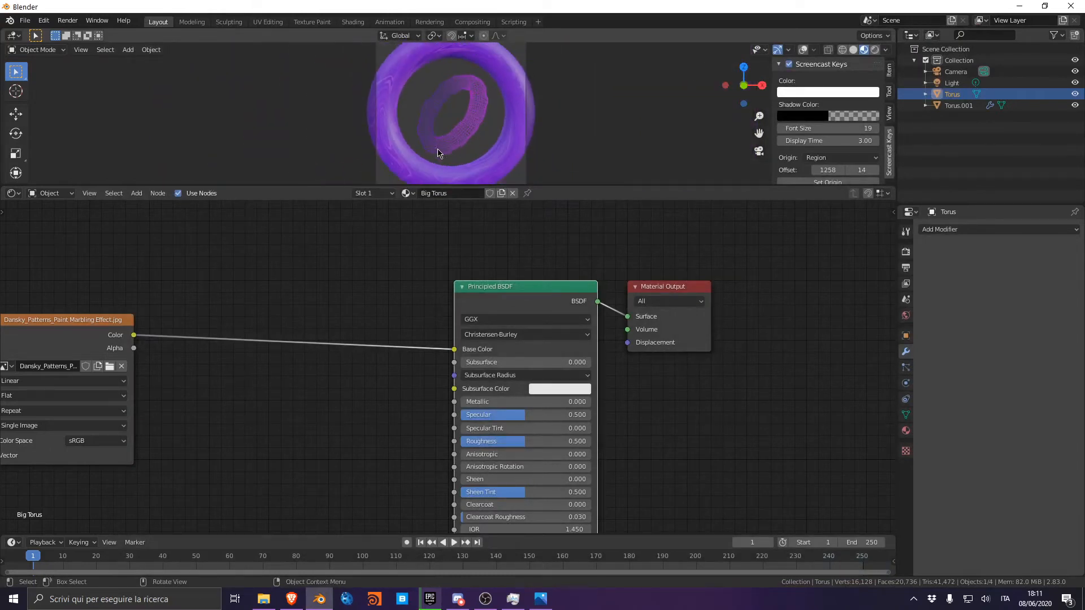
# Duplicate the marbling image texture node and place the copy below the original.
pyautogui.scroll(-3, 475, 321)
pyautogui.moveTo(475, 321); pyautogui.dragTo(531, 281, button='middle')
pyautogui.click(284, 311)
pyautogui.hotkey('shift', 'd')
pyautogui.click(283, 459)
pyautogui.press('KP_Decimal')
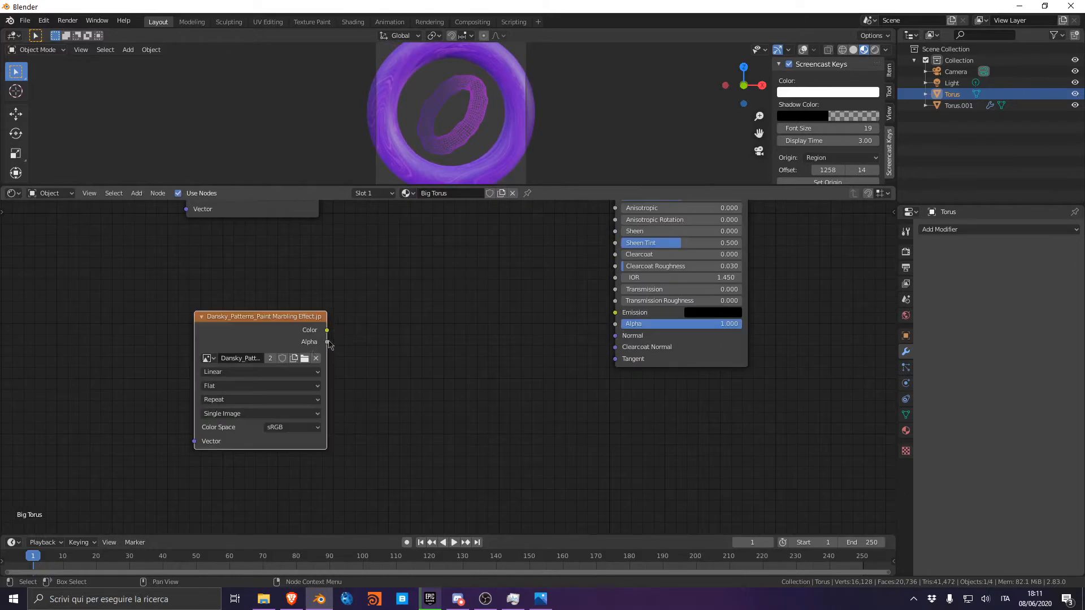
# Make the duplicated node's image single-user, rename it displacement and set its colour space to Non-Color.
pyautogui.click(423, 327)
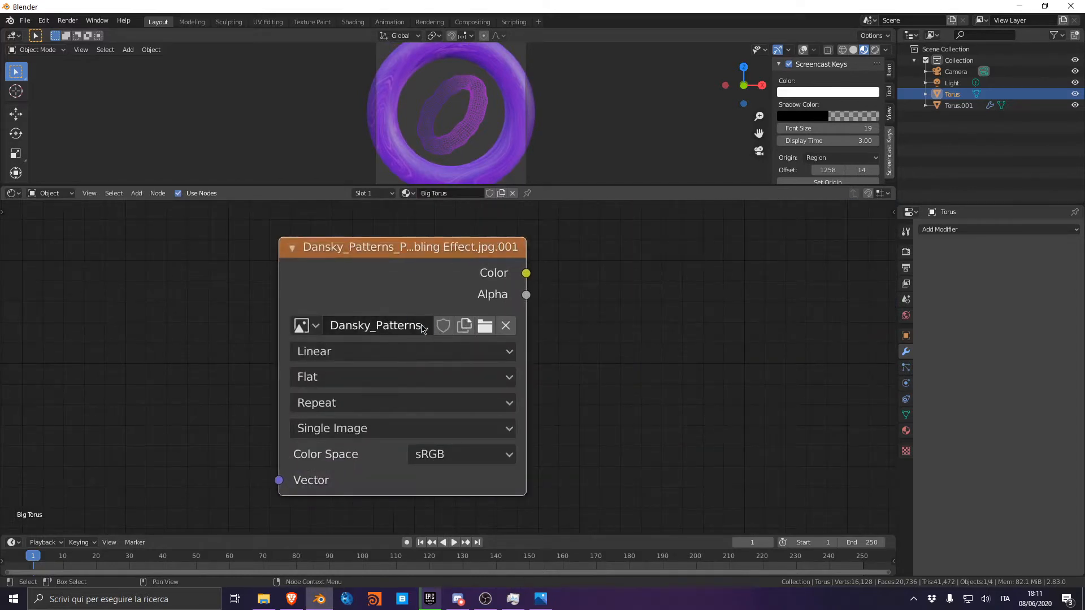
pyautogui.scroll(-1, 446, 374)
pyautogui.write('displacement')
pyautogui.press('Return')
pyautogui.click(443, 436)
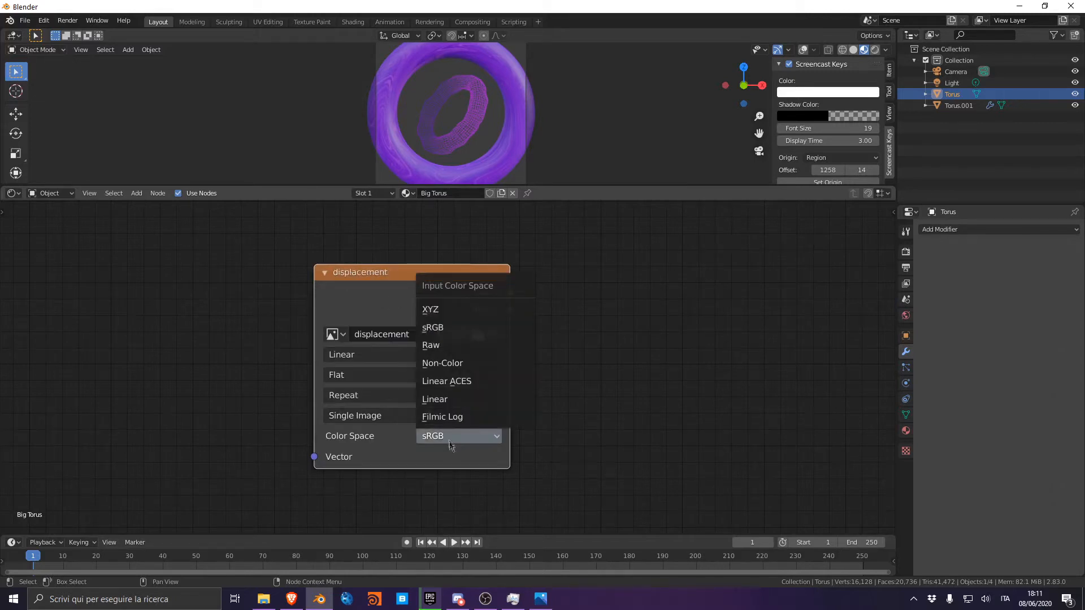
pyautogui.click(442, 363)
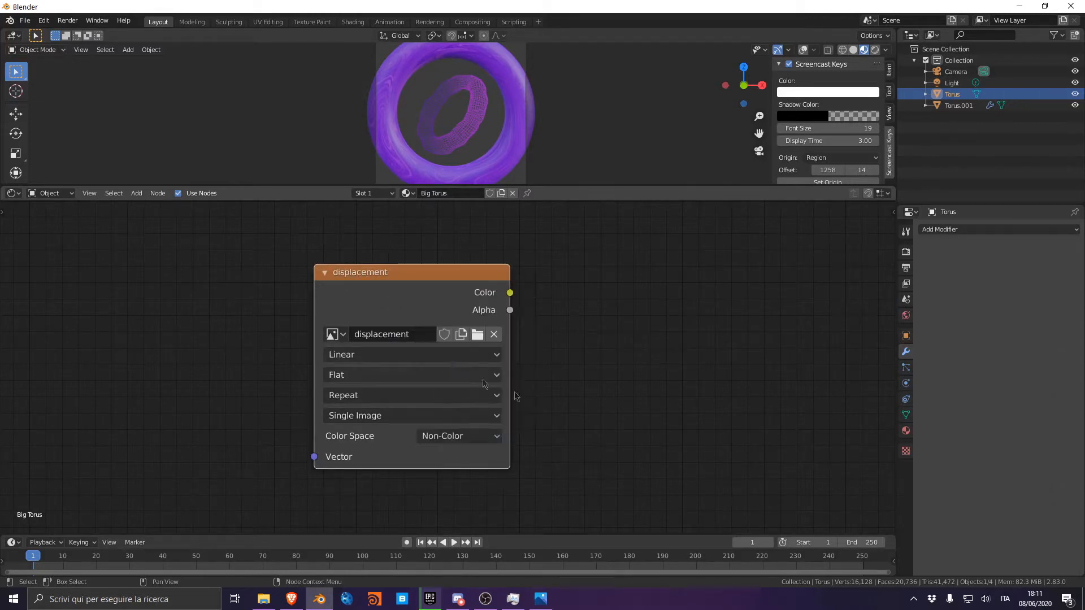
# Connect the displacement texture's Color output to the Material Output's Displacement input.
pyautogui.press('Home')
pyautogui.moveTo(348, 391); pyautogui.dragTo(638, 282)
pyautogui.hotkey('shift', 'a')
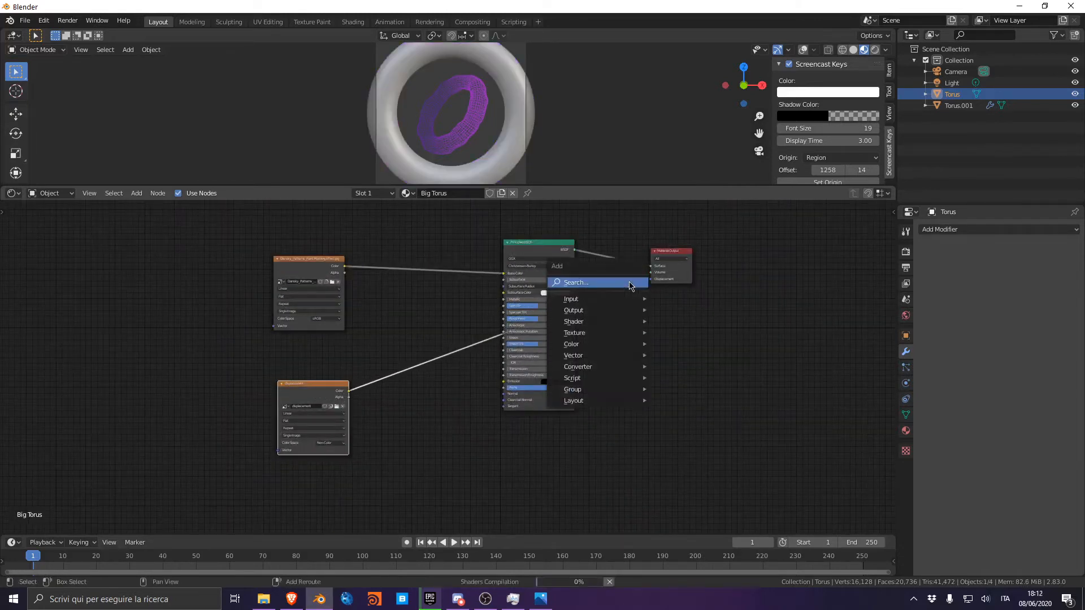
pyautogui.press('Escape')
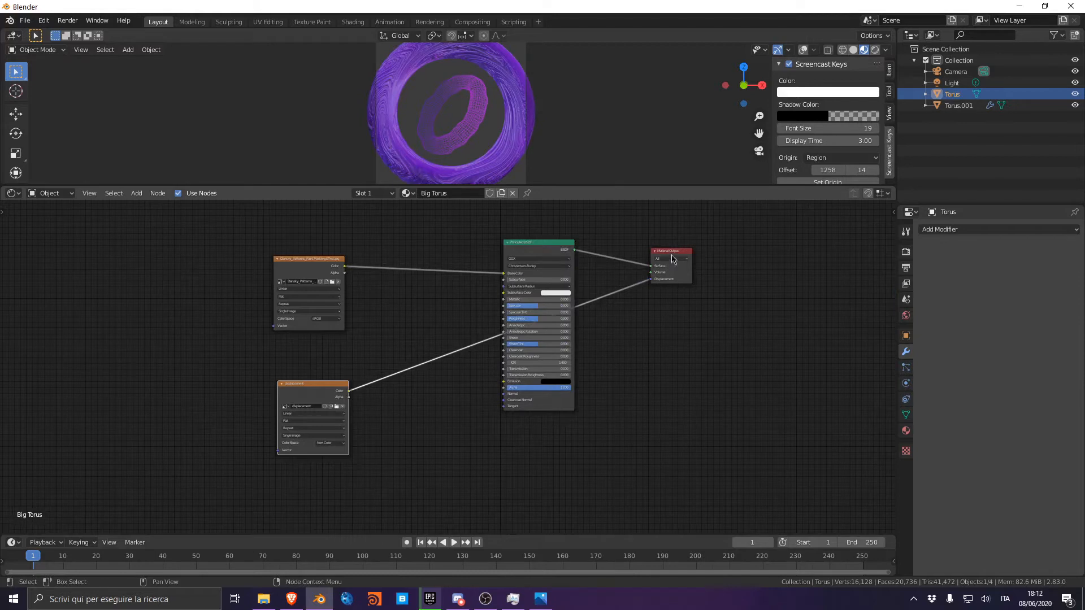
# Insert a Displacement node on the link between the displacement texture and the Material Output.
pyautogui.hotkey('shift', 'a')
pyautogui.write('di')
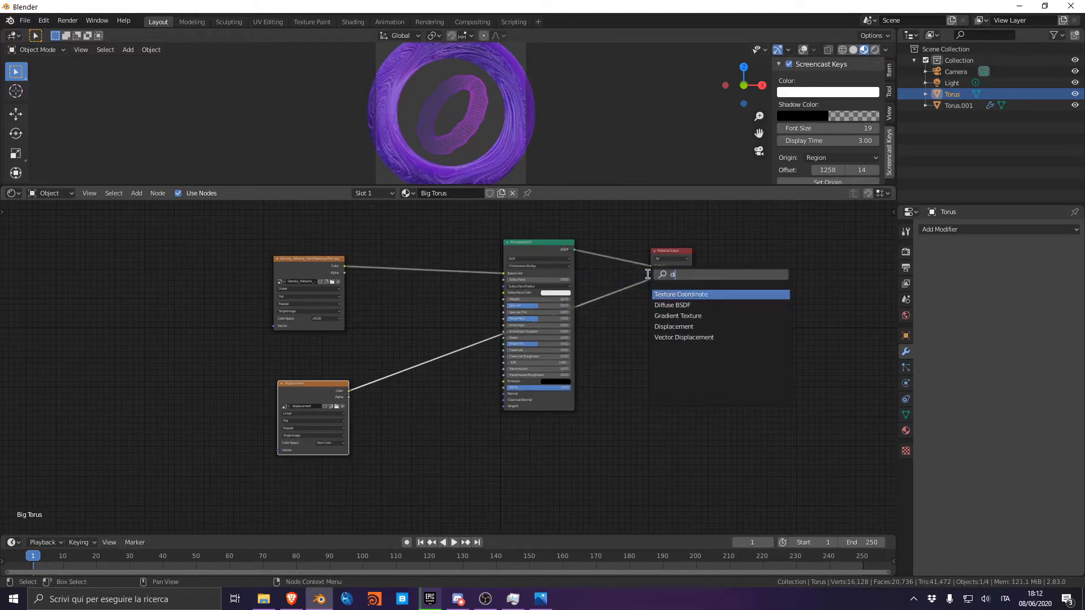
pyautogui.write('sp')
pyautogui.press('Return')
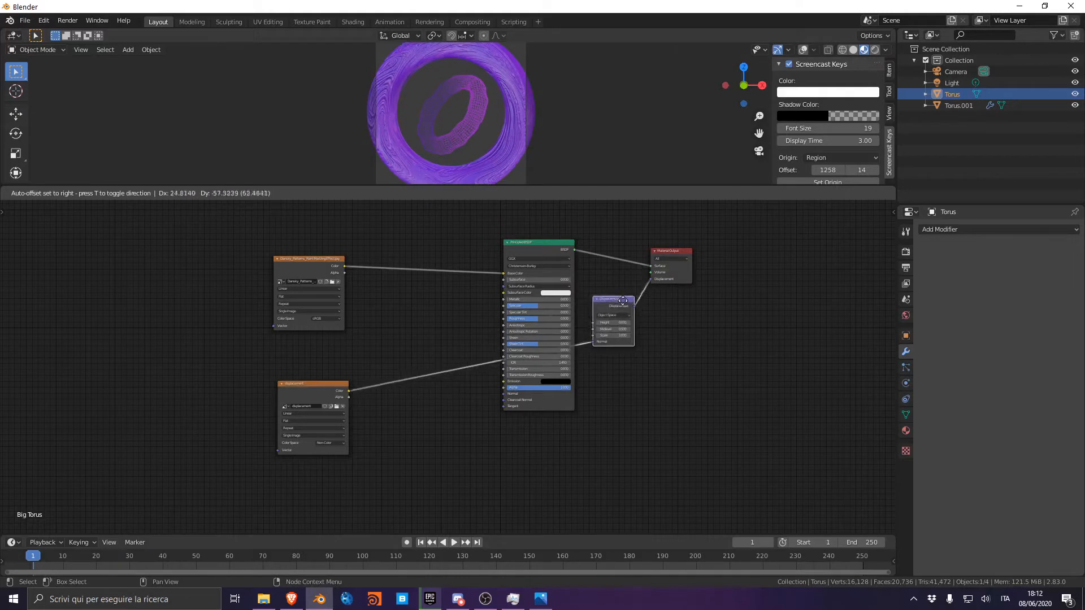
pyautogui.click(624, 303)
# Add reroute points to the displacement link and move them so it runs below and around the Principled BSDF.
pyautogui.keyDown('shift'); pyautogui.moveTo(434, 372); pyautogui.dragTo(434, 372, button='right'); pyautogui.keyUp('shift')
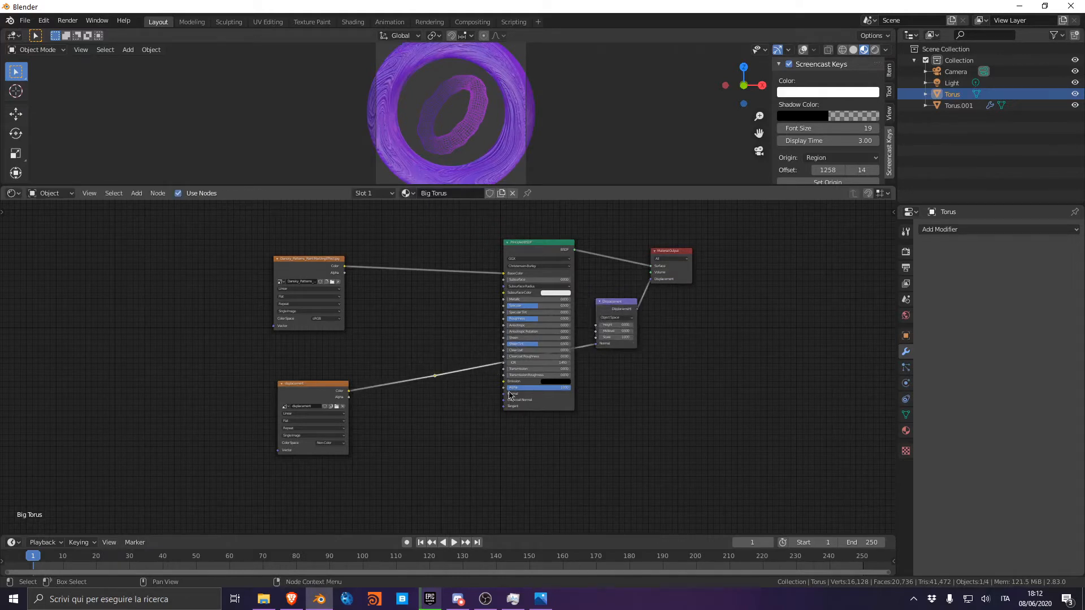
pyautogui.press('g')
pyautogui.click(556, 390)
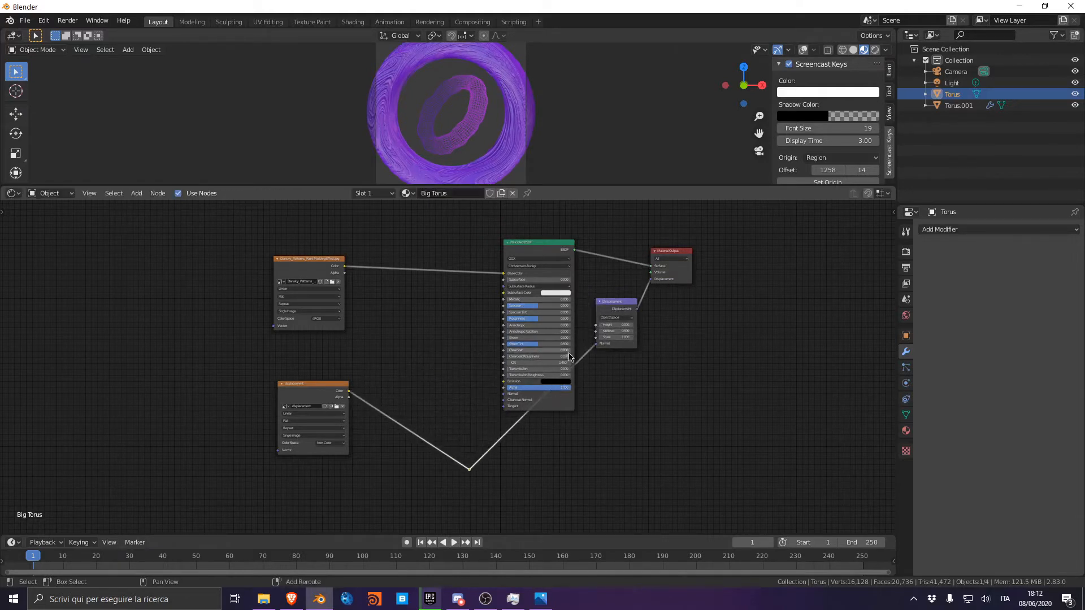
pyautogui.press('g')
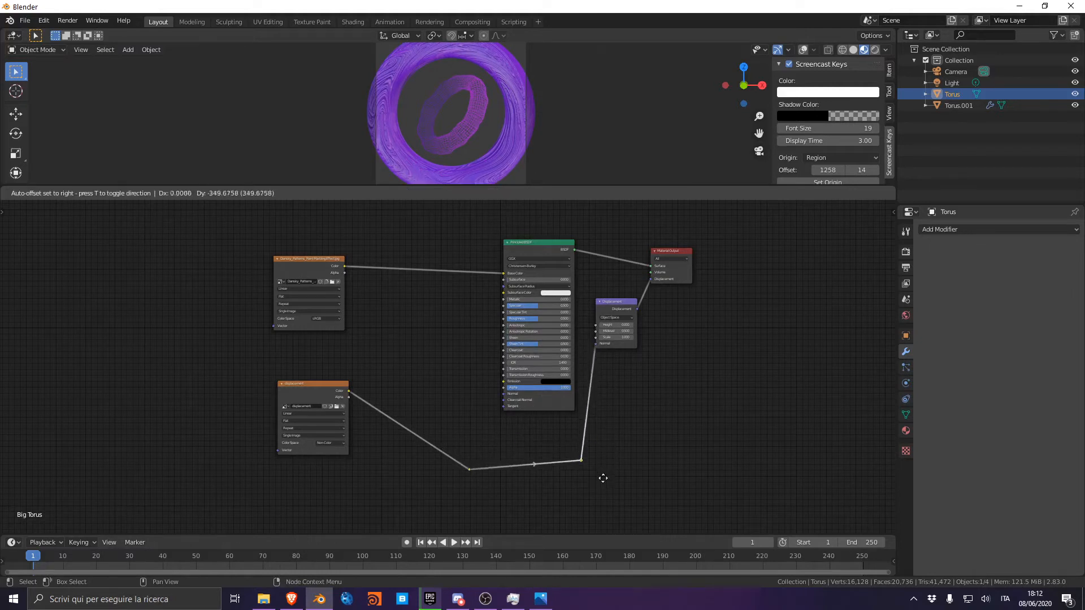
pyautogui.click(604, 485)
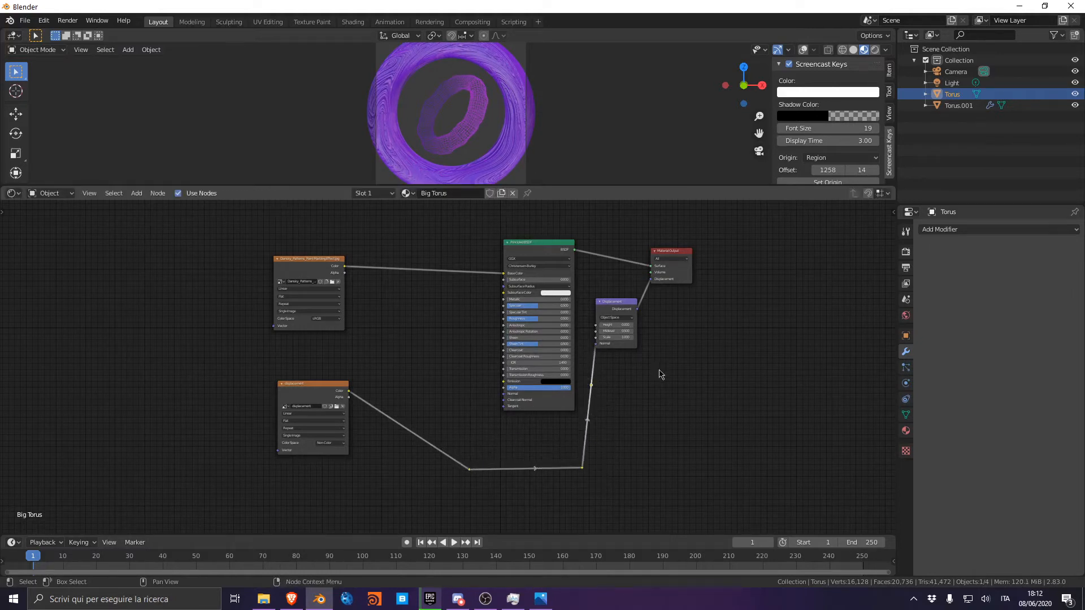
# Move the displacement link from the Displacement node's Normal input to Height and line up its last reroute point.
pyautogui.scroll(4, 622, 362)
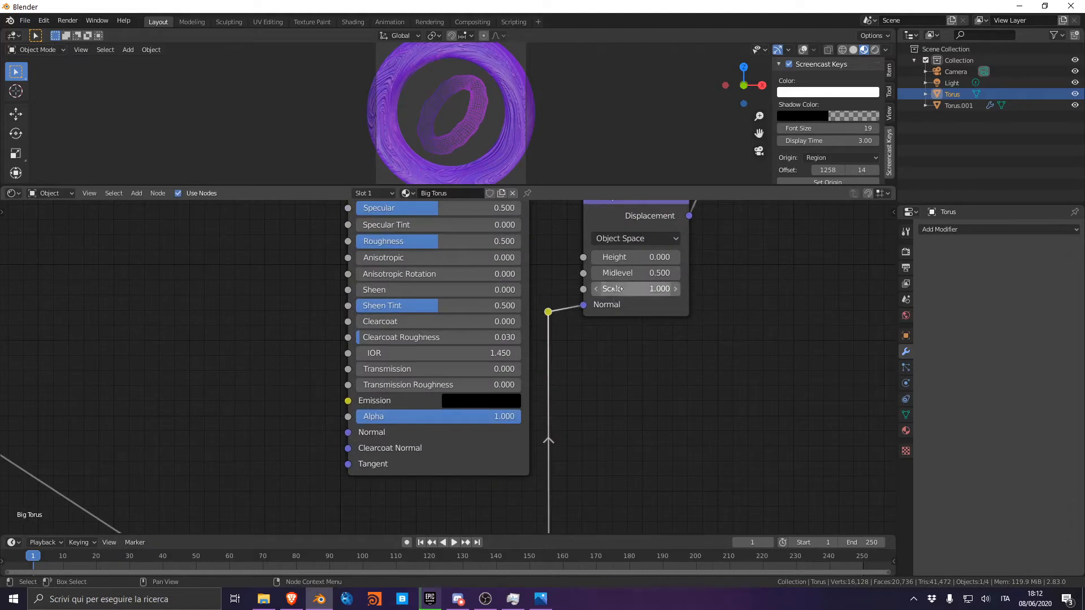
pyautogui.moveTo(583, 304); pyautogui.dragTo(584, 257)
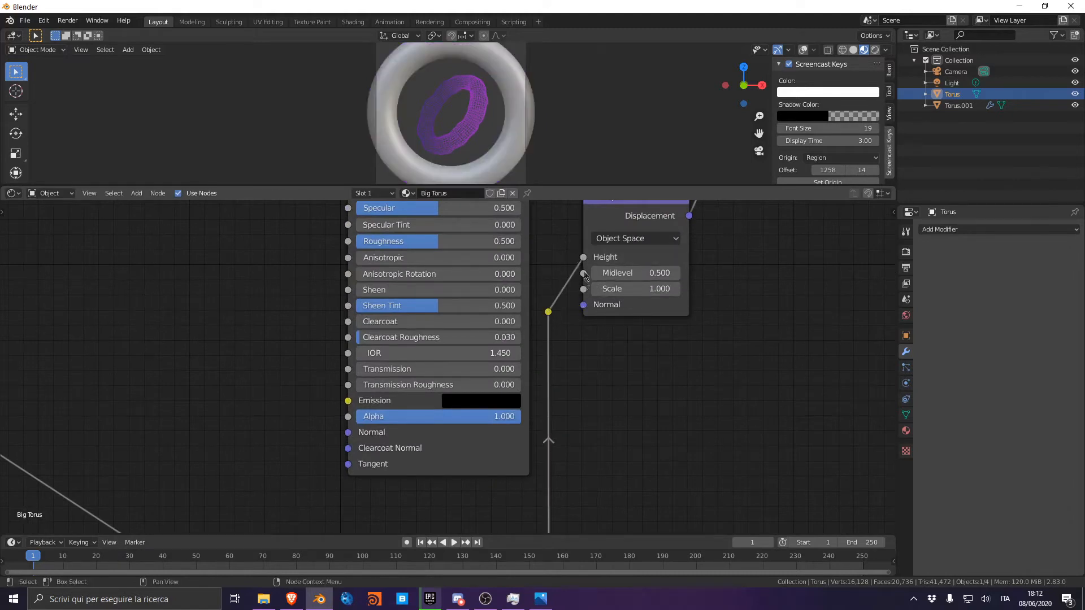
pyautogui.press('g')
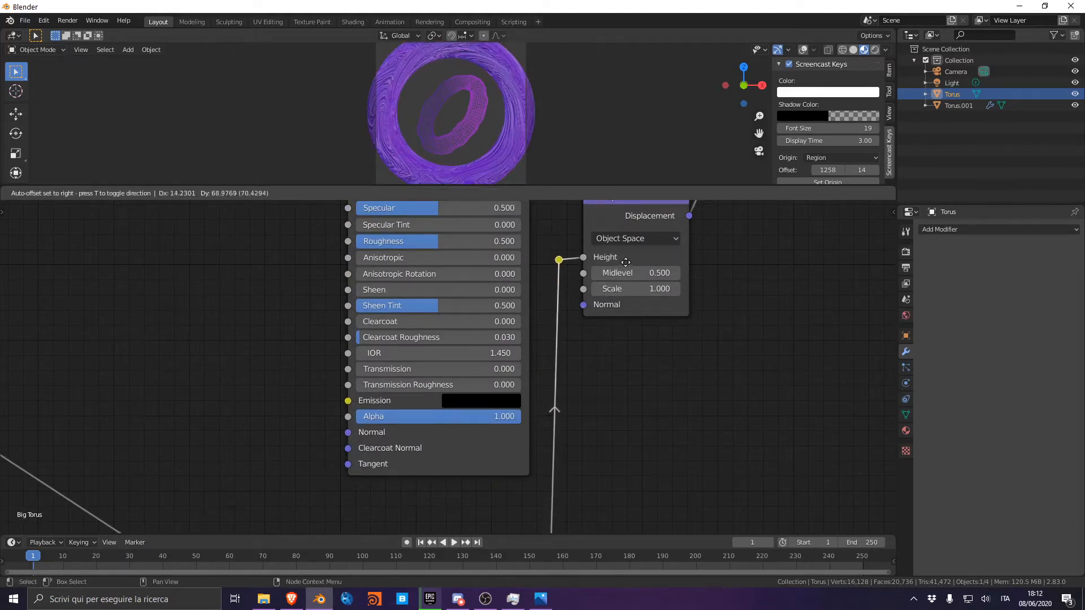
pyautogui.click(625, 264)
# Set the render engine to Cycles and show the 3D viewport in rendered shading.
pyautogui.click(907, 252)
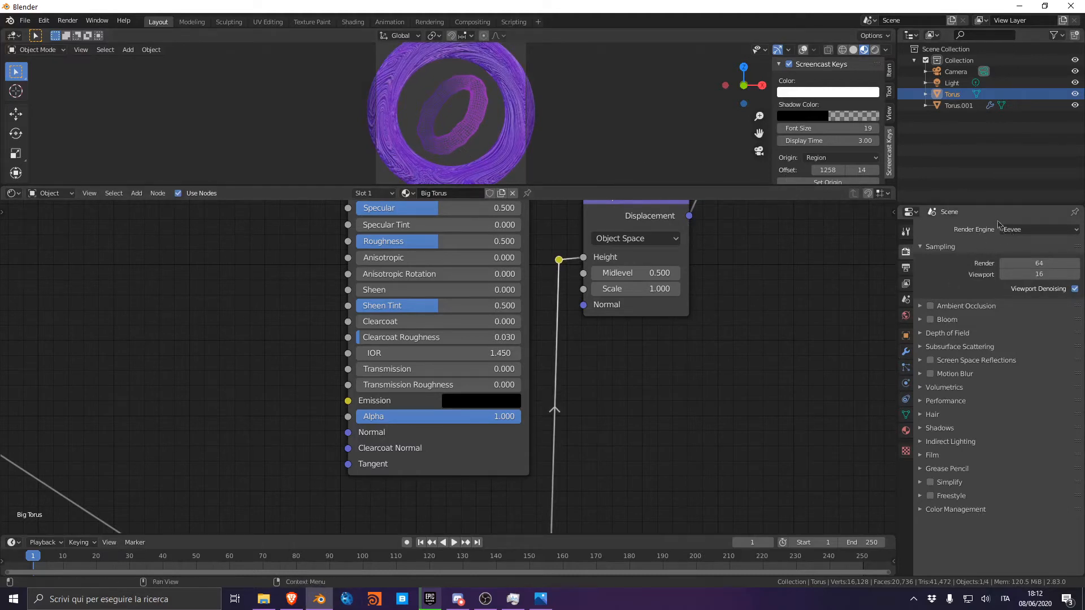
pyautogui.click(1011, 233)
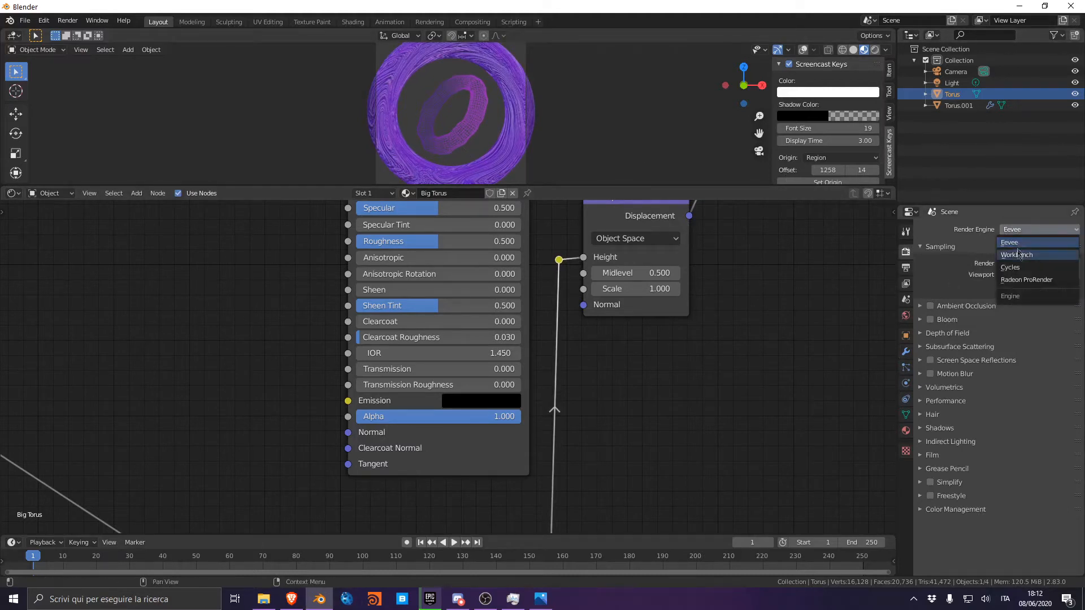
pyautogui.click(1018, 269)
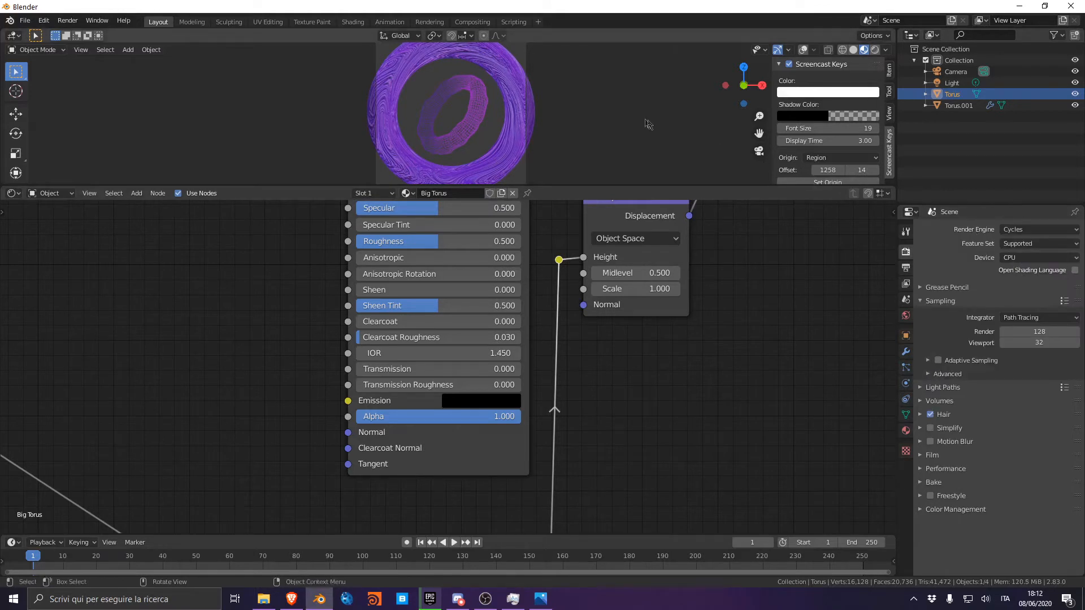
pyautogui.click(874, 50)
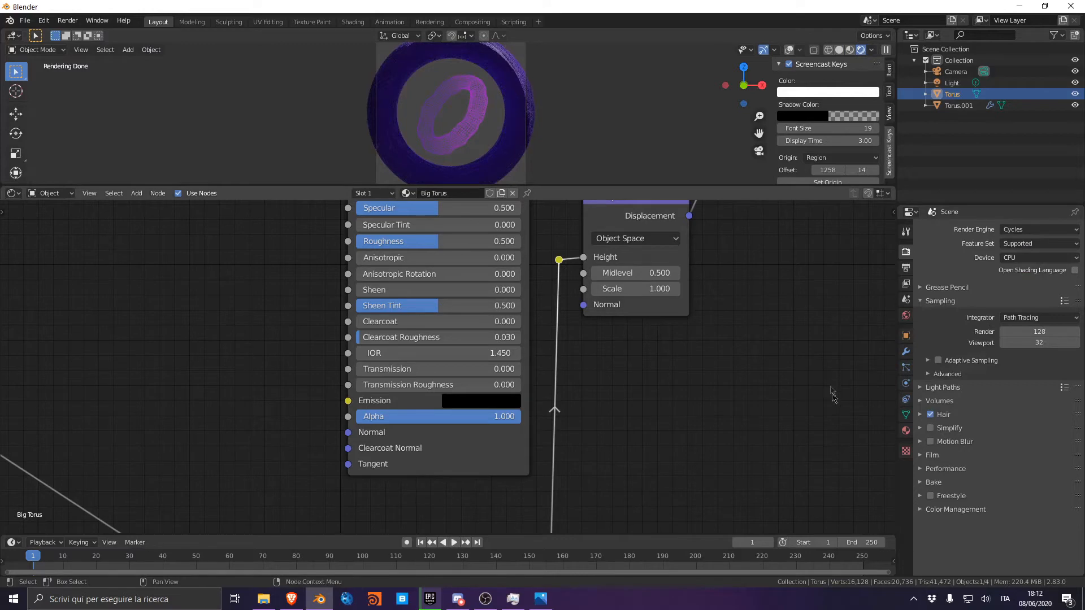
# Set the Big Torus material's surface displacement method to Displacement and Bump.
pyautogui.click(906, 431)
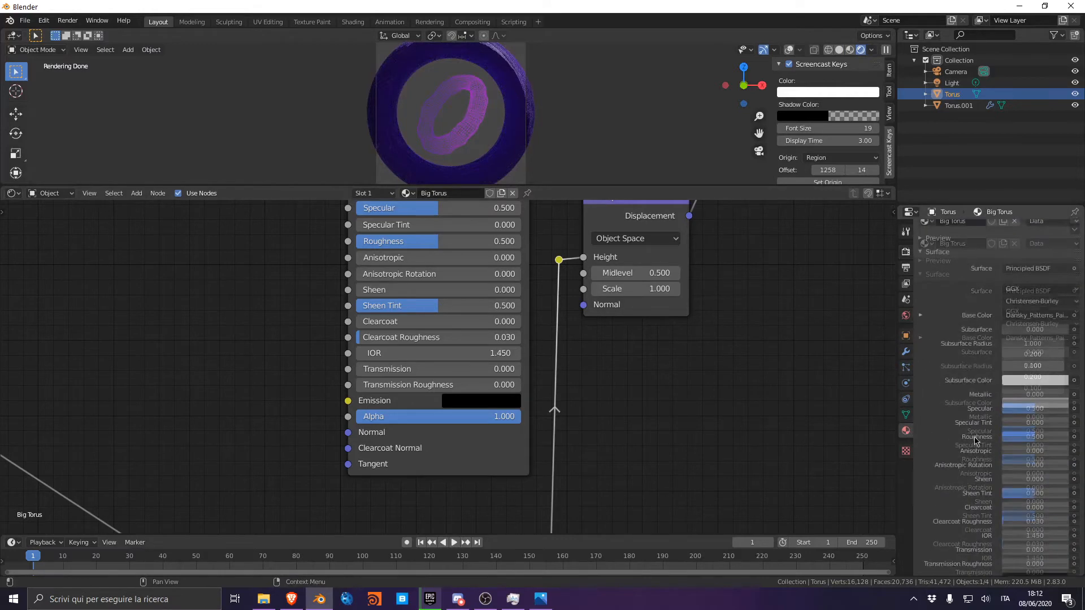
pyautogui.scroll(-15, 975, 441)
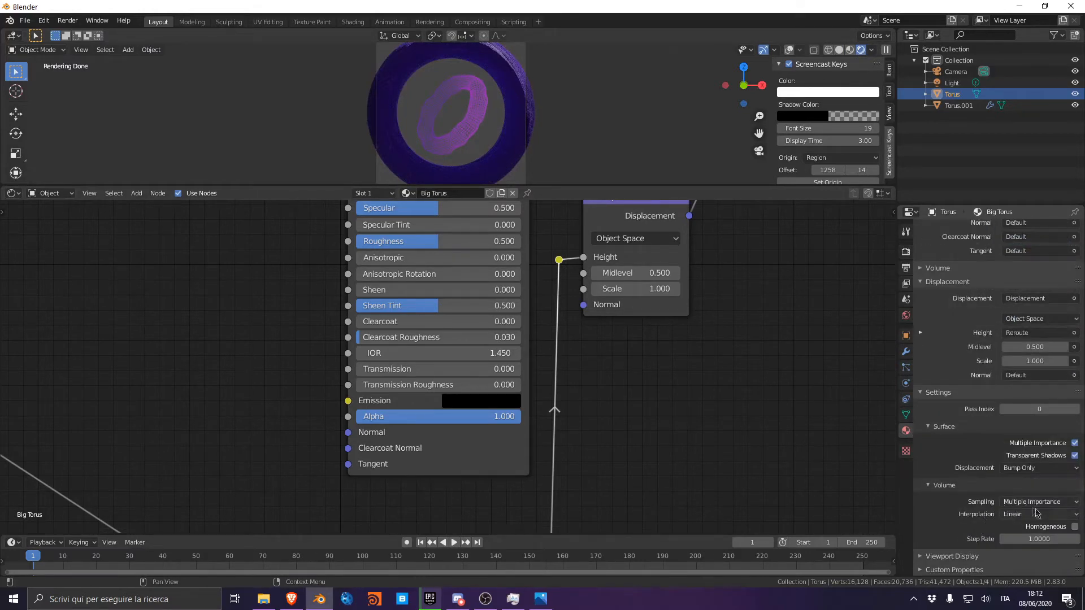
pyautogui.click(1021, 469)
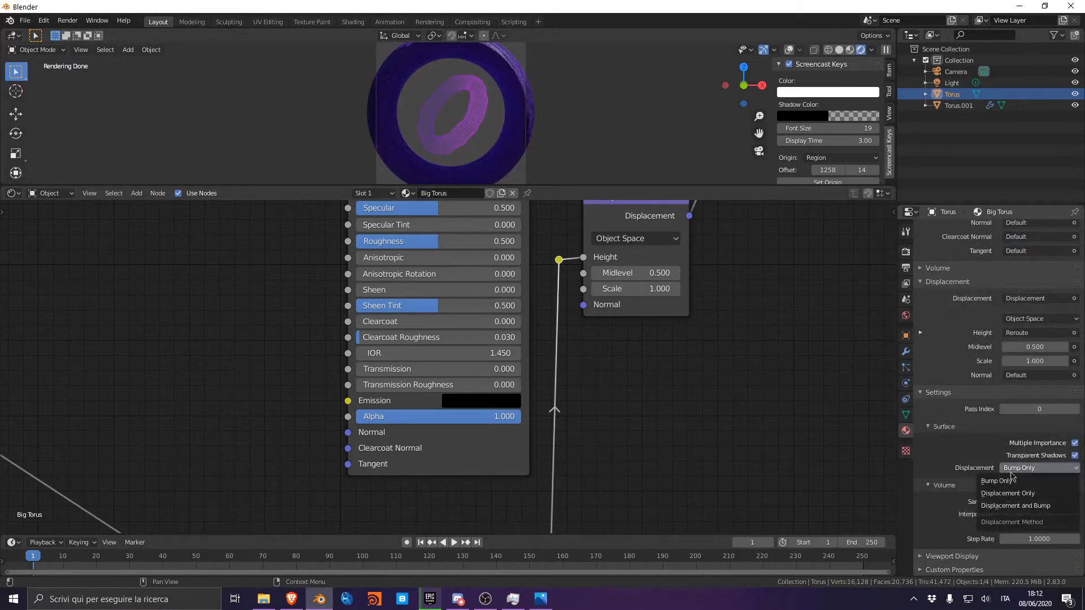
pyautogui.click(1015, 506)
# Check the displaced torus from another angle and set the Displacement node's Scale to 0.2.
pyautogui.moveTo(573, 100); pyautogui.dragTo(552, 174, button='middle')
pyautogui.scroll(-3, 441, 362)
pyautogui.scroll(3, 622, 333)
pyautogui.click(624, 331)
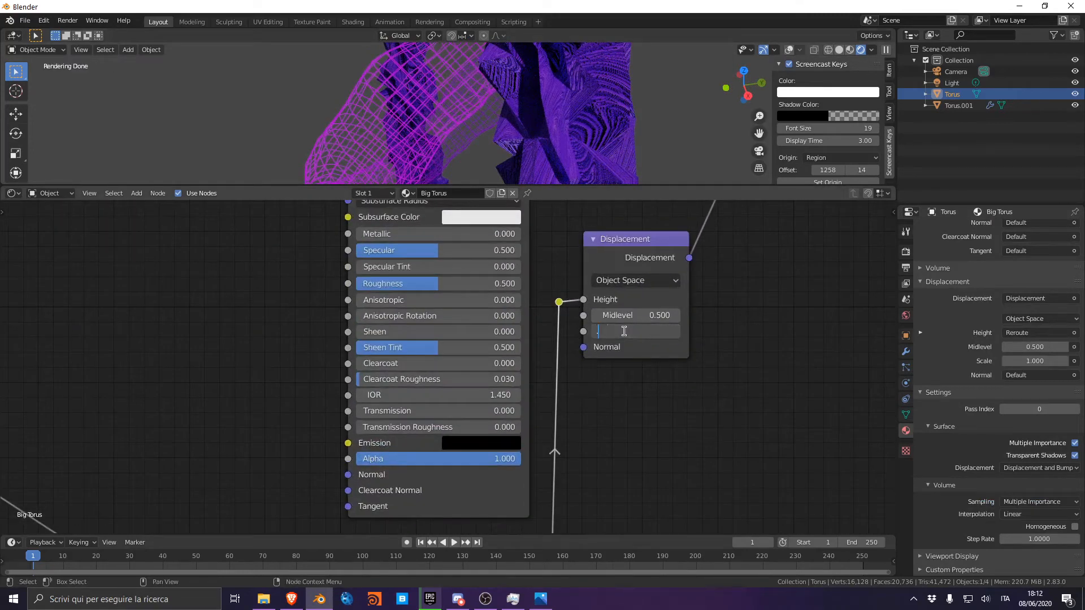
pyautogui.write('0.2')
pyautogui.press('Return')
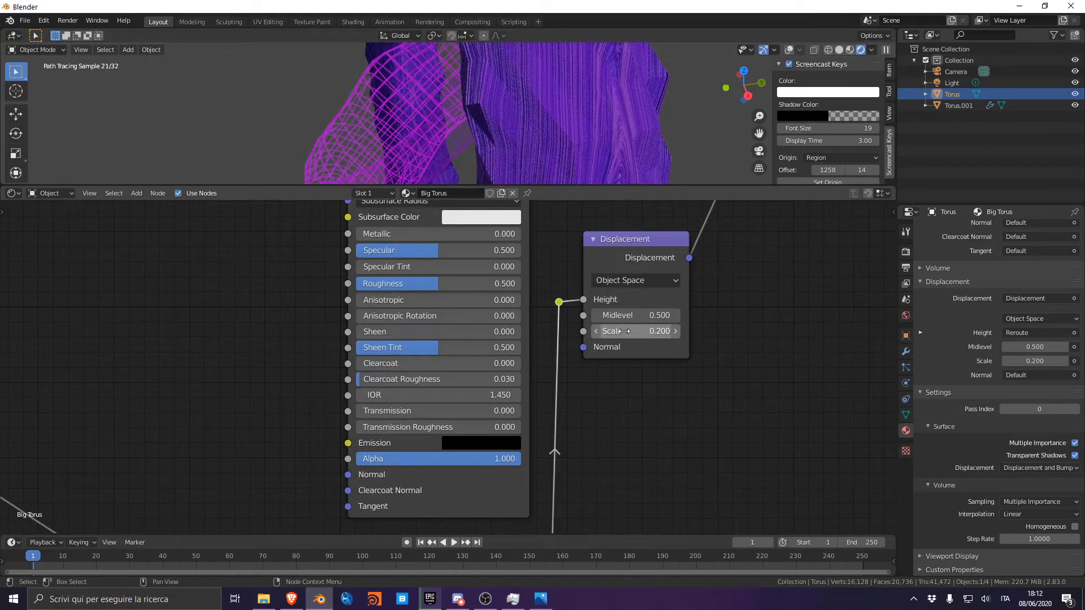
# Add a Subdivision Surface modifier to the large torus.
pyautogui.moveTo(563, 137)
pyautogui.mouseDown(button='middle')
pyautogui.moveTo(642, 104)
pyautogui.moveTo(541, 80)
pyautogui.moveTo(624, 99)
pyautogui.mouseUp(button='middle')
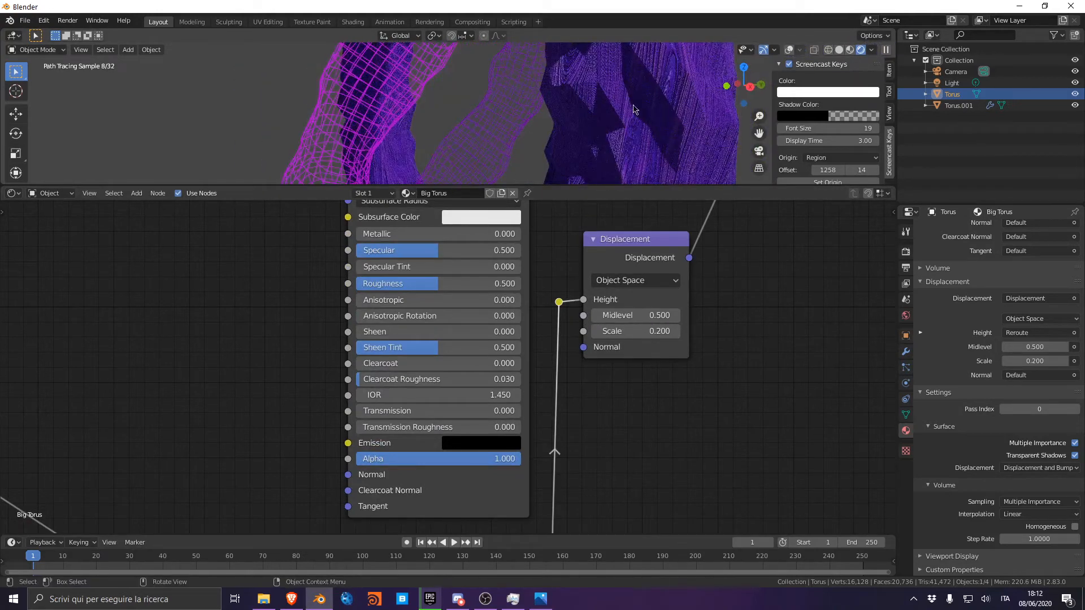
pyautogui.click(906, 352)
pyautogui.click(998, 229)
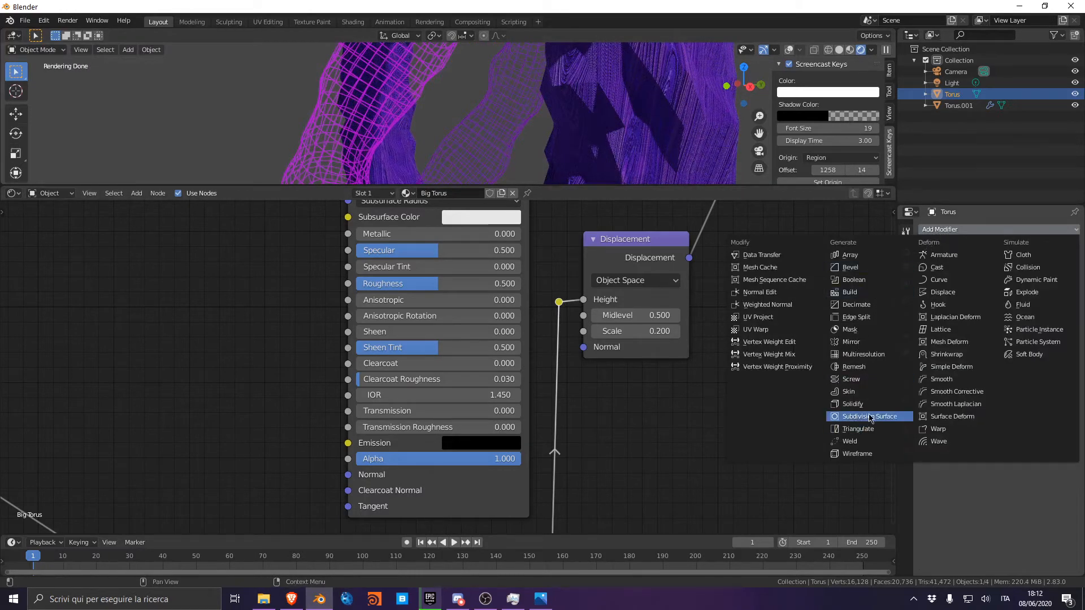
pyautogui.click(865, 417)
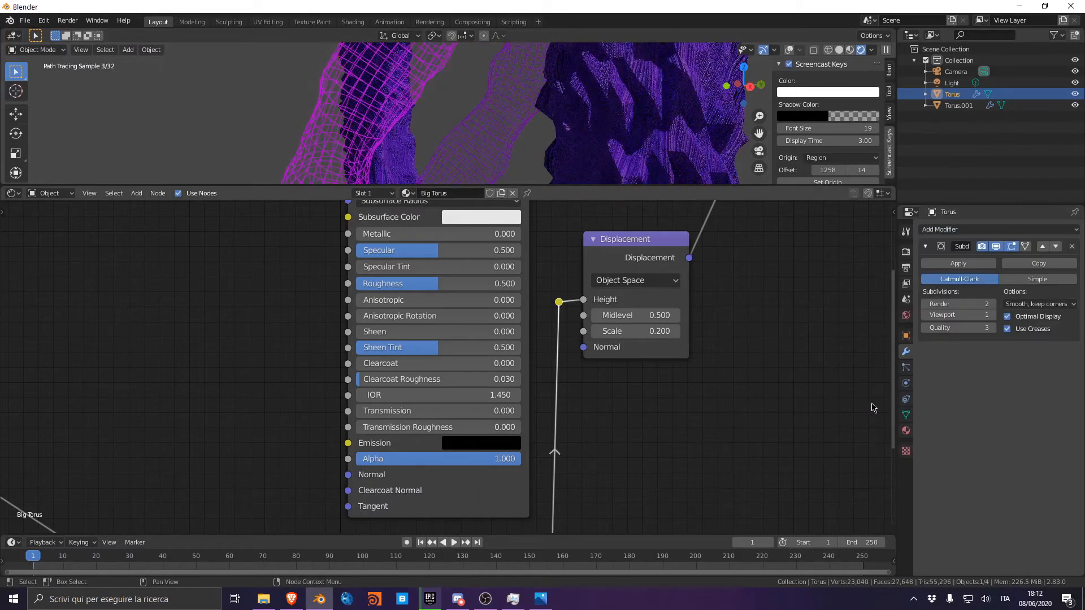
# Try viewport subdivision levels 2 and 3 on the large torus, and return the level to 1.
pyautogui.click(992, 316)
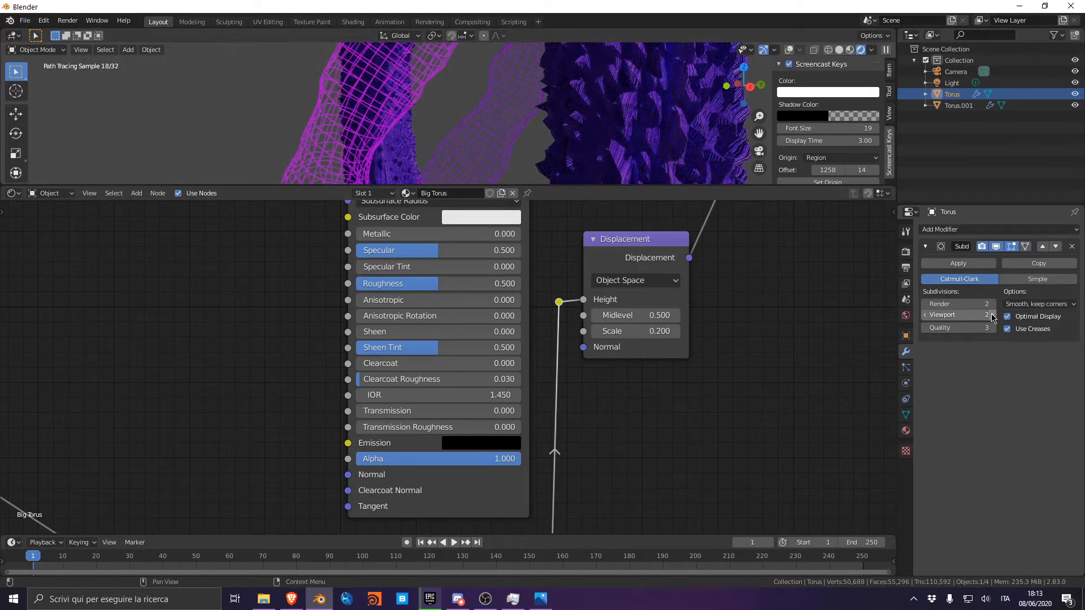
pyautogui.click(993, 315)
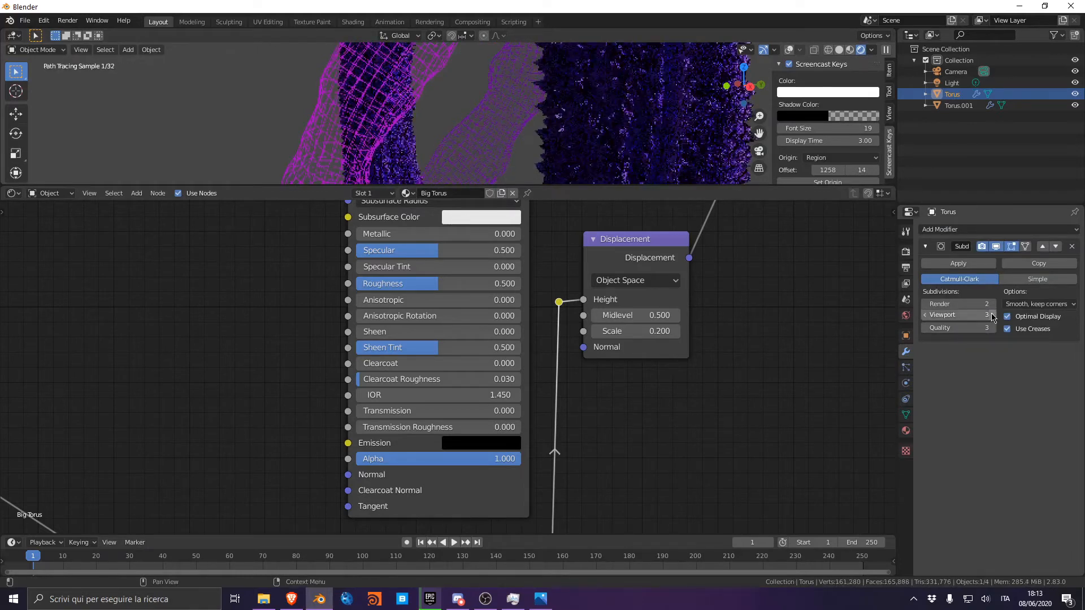
pyautogui.click(925, 315)
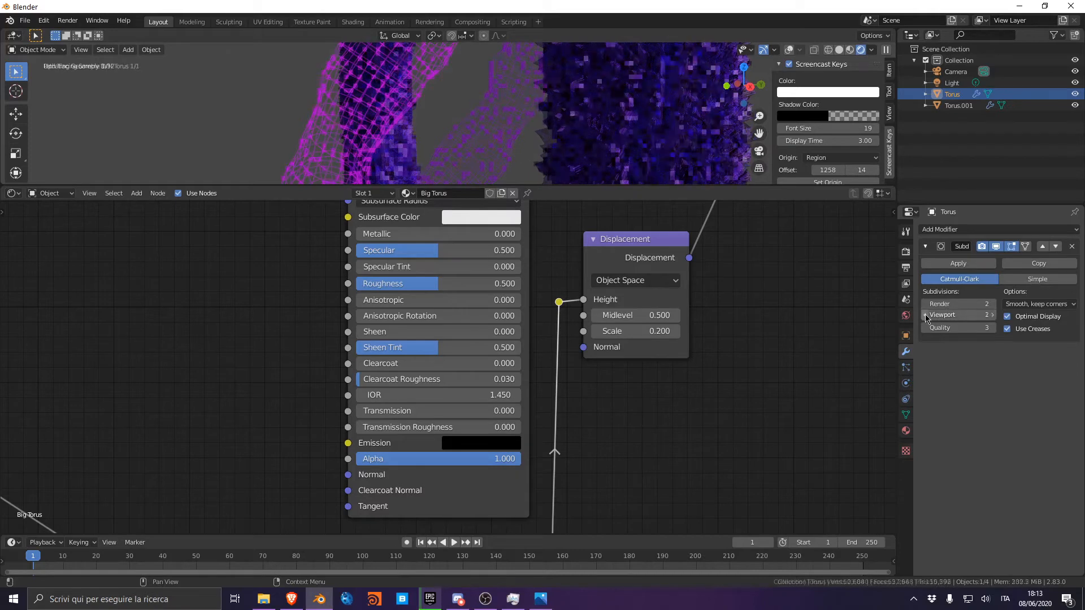
pyautogui.click(925, 315)
# Examine the subdivided torus through the camera and from the side.
pyautogui.press('KP_0')
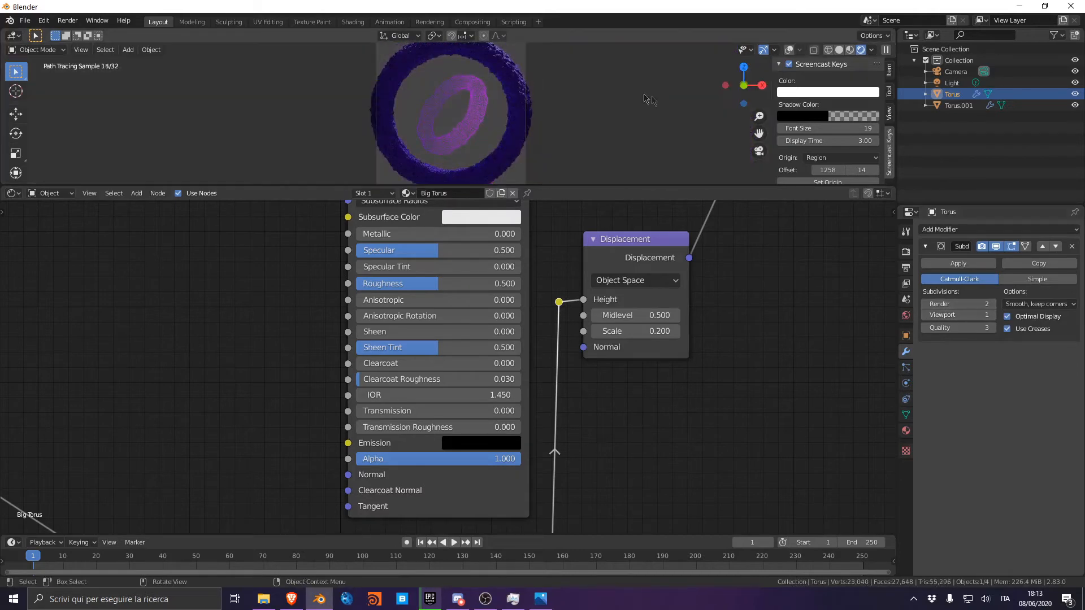
pyautogui.scroll(2, 585, 72)
pyautogui.click(391, 116)
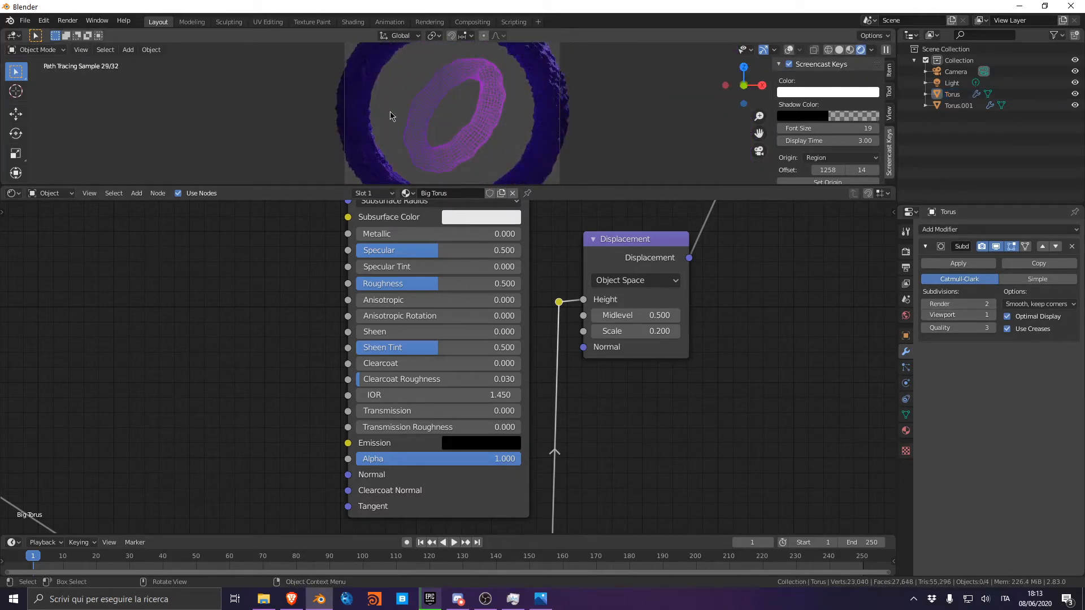
pyautogui.scroll(-2, 481, 124)
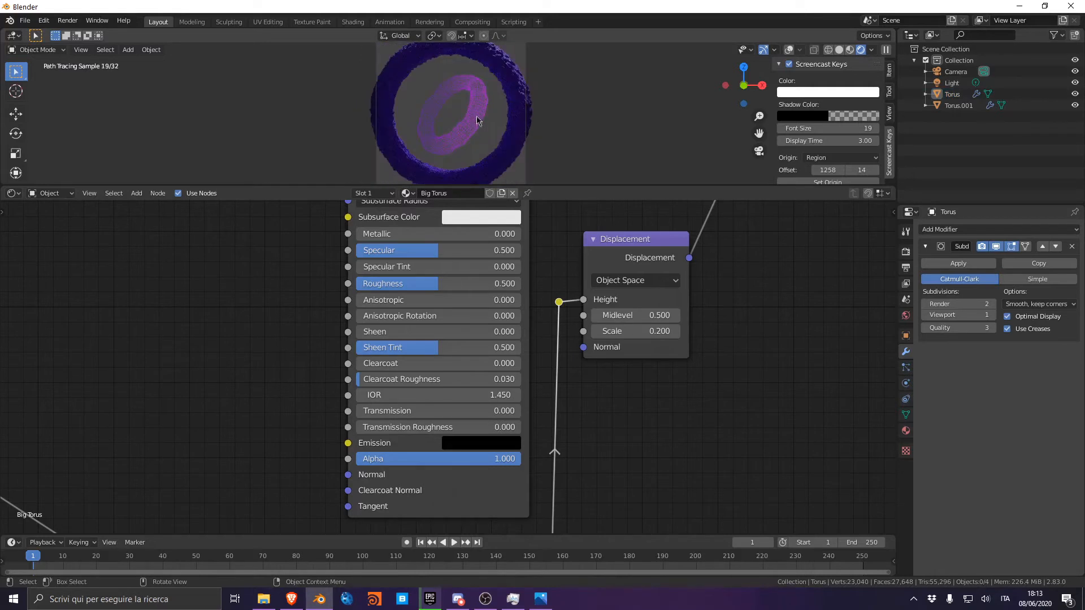
pyautogui.press('KP_3')
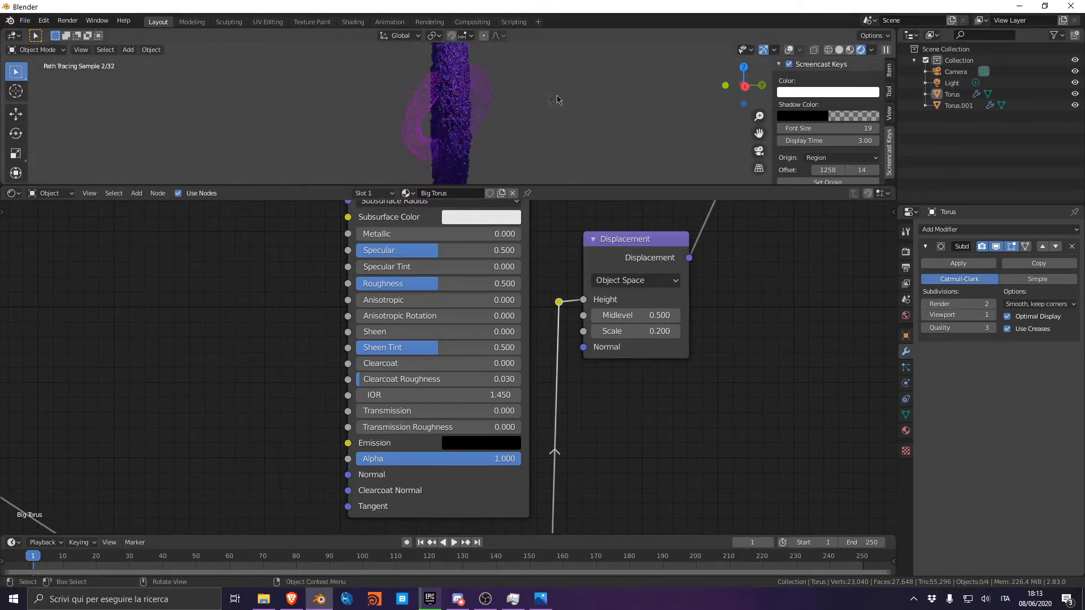
# Raise the Roughness of the Big Torus material's Principled BSDF to 0.686.
pyautogui.moveTo(365, 129); pyautogui.dragTo(441, 153, button='middle')
pyautogui.scroll(-3, 395, 294)
pyautogui.scroll(1, 447, 295)
pyautogui.moveTo(452, 344); pyautogui.dragTo(488, 344)
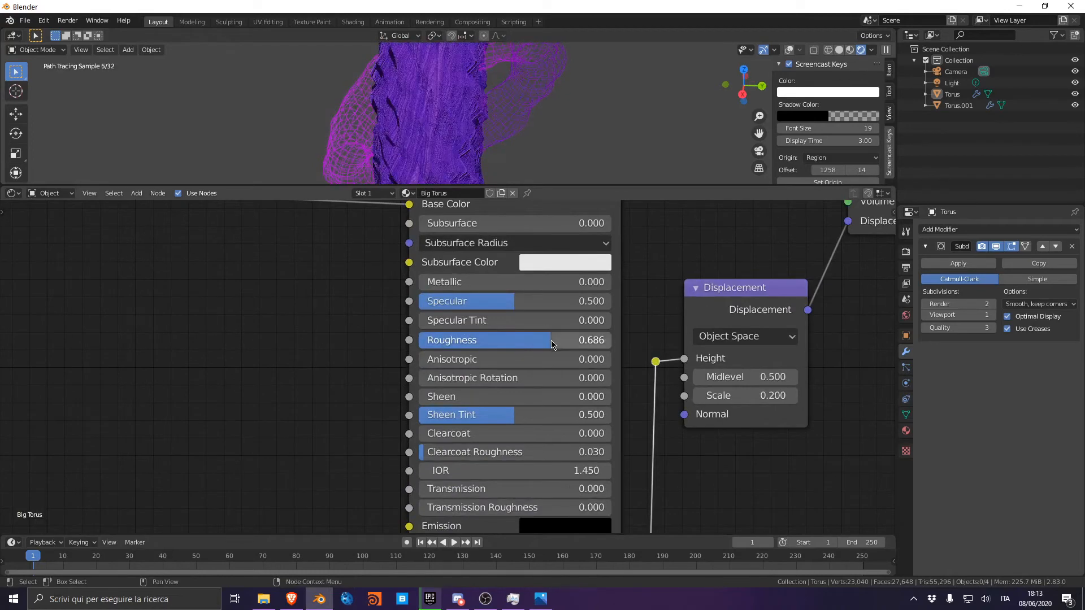
# Examine the displaced torus from several angles and review its material node graph.
pyautogui.scroll(-6, 376, 119)
pyautogui.moveTo(391, 117); pyautogui.dragTo(432, 117, button='middle')
pyautogui.scroll(-3, 369, 323)
pyautogui.moveTo(367, 324)
pyautogui.mouseDown(button='middle')
pyautogui.moveTo(421, 300)
pyautogui.moveTo(530, 286)
pyautogui.mouseUp(button='middle')
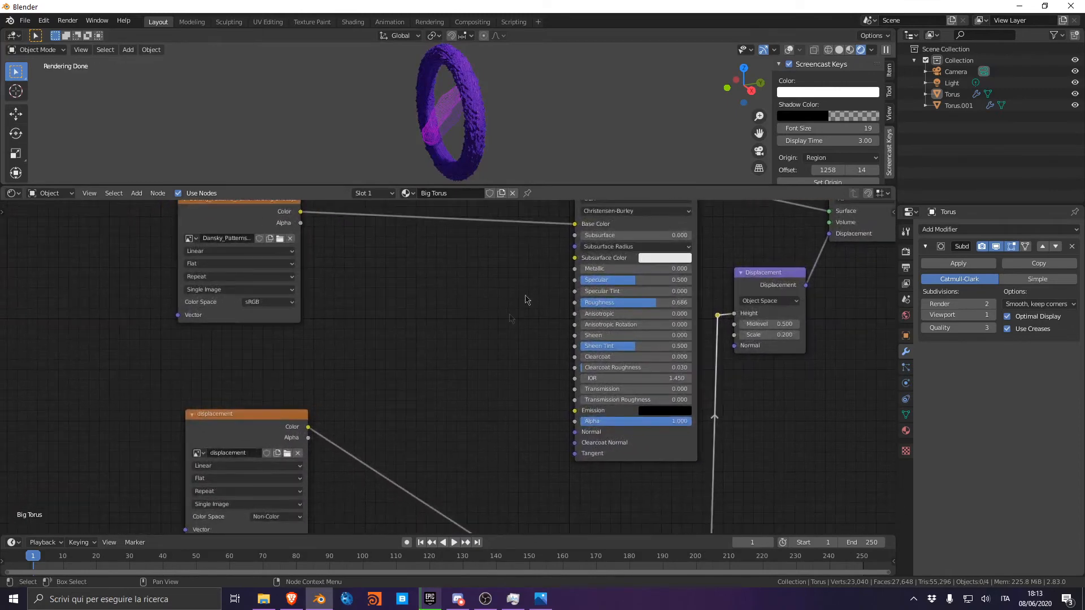
pyautogui.scroll(-3, 431, 300)
pyautogui.moveTo(451, 126)
pyautogui.mouseDown(button='middle')
pyautogui.moveTo(461, 104)
pyautogui.moveTo(561, 106)
pyautogui.mouseUp(button='middle')
pyautogui.scroll(7, 462, 104)
pyautogui.scroll(8, 690, 344)
pyautogui.moveTo(690, 344); pyautogui.dragTo(508, 296, button='middle')
# Try a Midlevel of 0.8 on the Displacement node, and settle on 0.3.
pyautogui.scroll(2, 507, 296)
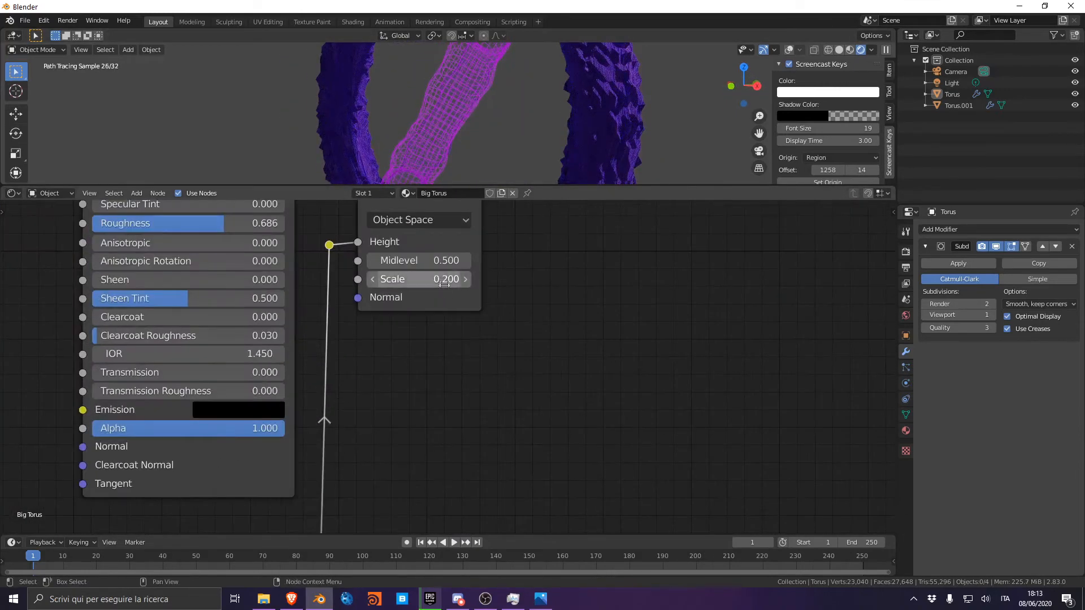
pyautogui.doubleClick(427, 259)
pyautogui.write('.8')
pyautogui.press('Return')
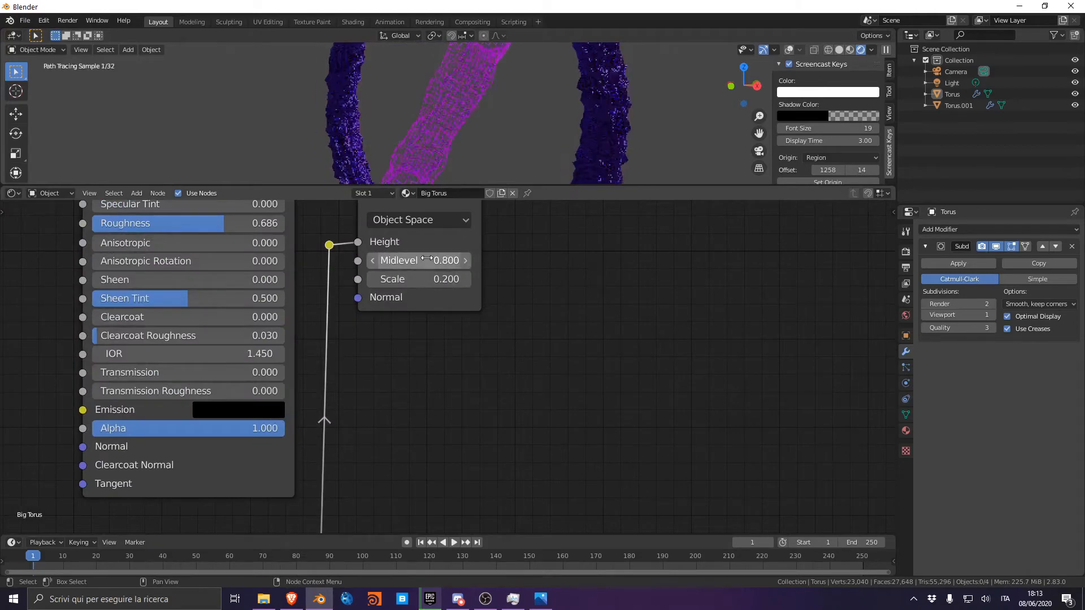
pyautogui.click(427, 258)
pyautogui.write('.3')
pyautogui.press('Return')
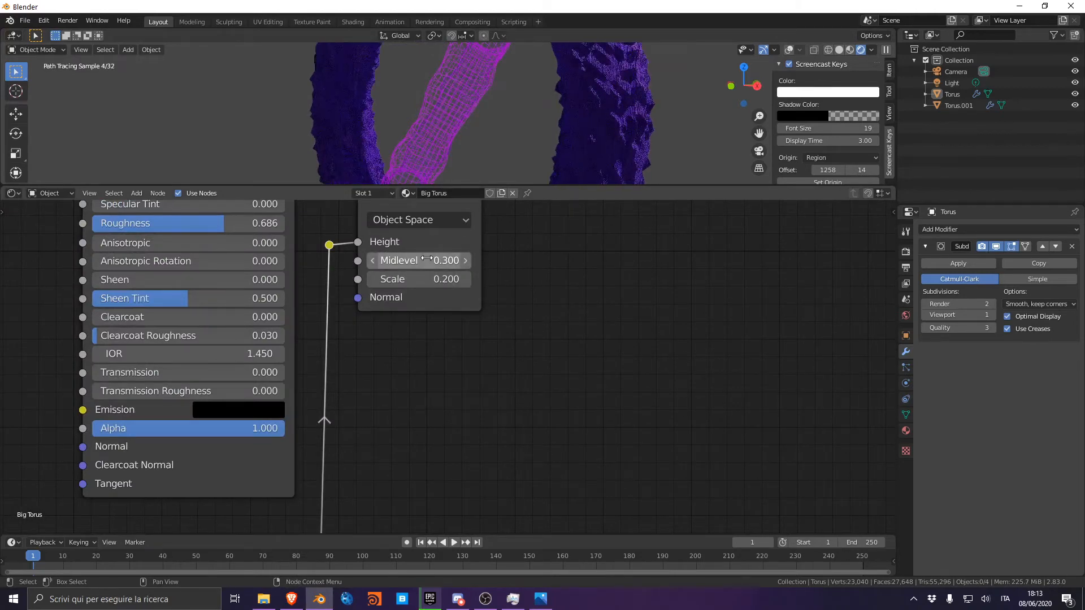
# Check the displacement from another angle and through the camera.
pyautogui.scroll(-7, 461, 116)
pyautogui.moveTo(460, 116); pyautogui.dragTo(489, 105, button='middle')
pyautogui.scroll(2, 518, 105)
pyautogui.scroll(3, 489, 105)
pyautogui.press('KP_0')
# Switch the lower shader editor to a 3D viewport.
pyautogui.click(14, 194)
pyautogui.click(51, 343)
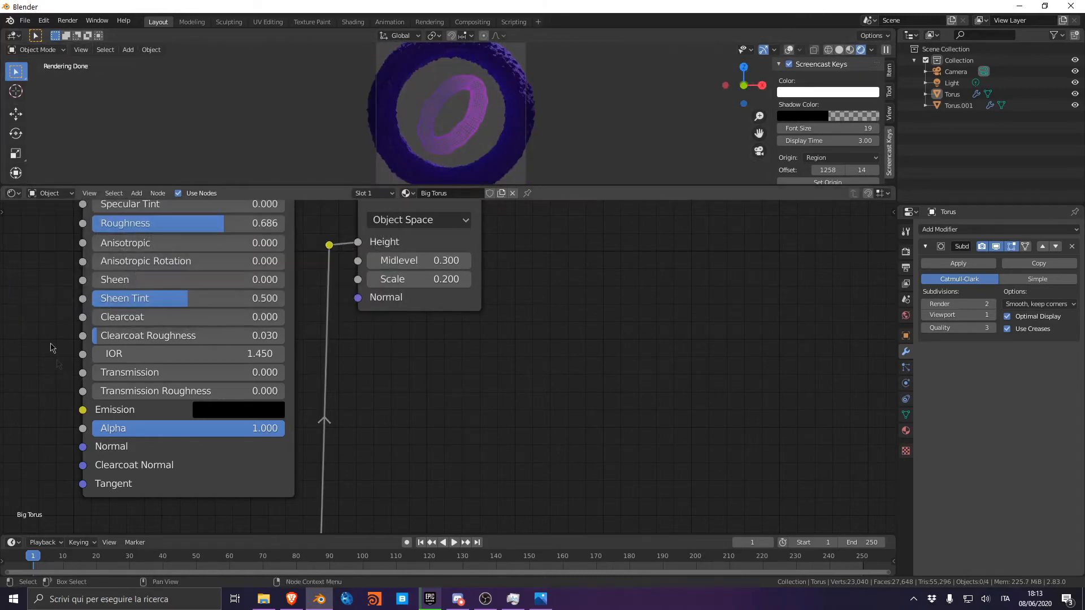
pyautogui.click(13, 193)
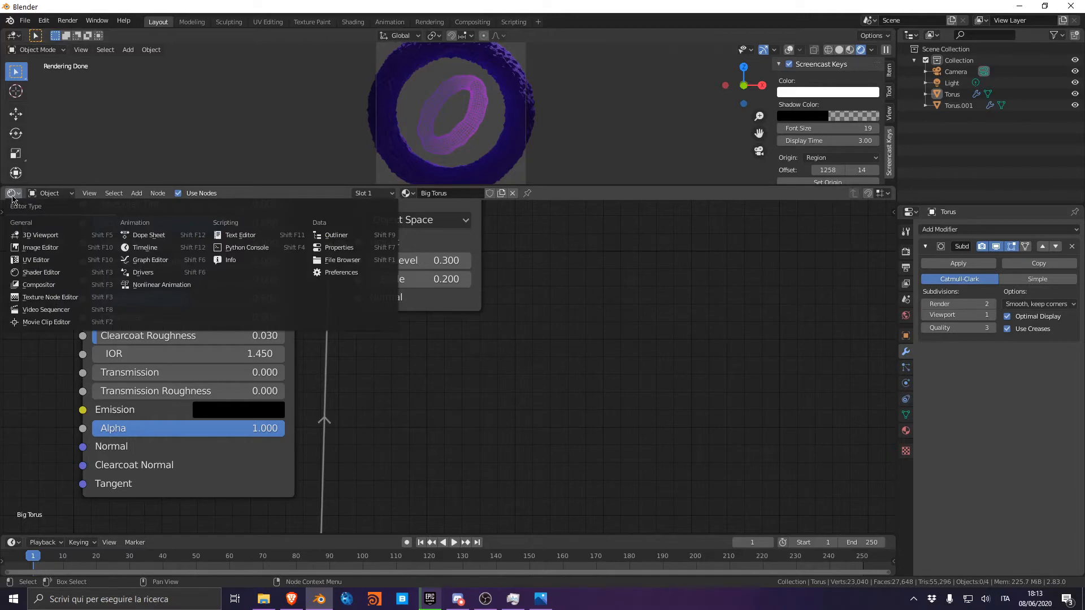
pyautogui.click(23, 233)
# Delete the default light from the scene.
pyautogui.moveTo(406, 318); pyautogui.dragTo(342, 330, button='middle')
pyautogui.scroll(-6, 417, 354)
pyautogui.scroll(-3, 418, 354)
pyautogui.moveTo(417, 354); pyautogui.dragTo(509, 373, button='middle')
pyautogui.click(508, 298)
pyautogui.press('x')
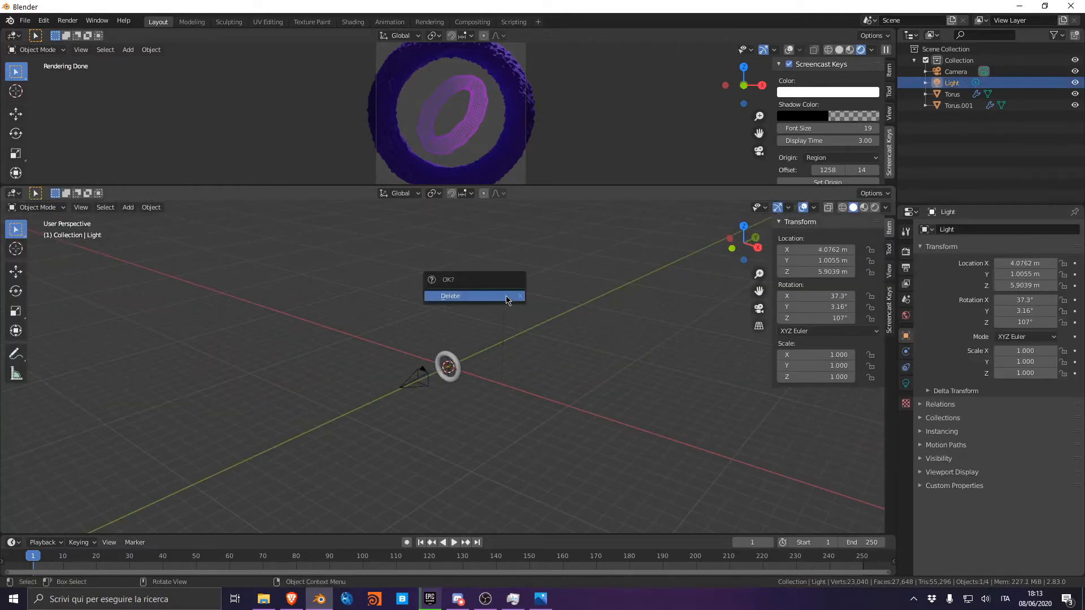
pyautogui.click(507, 298)
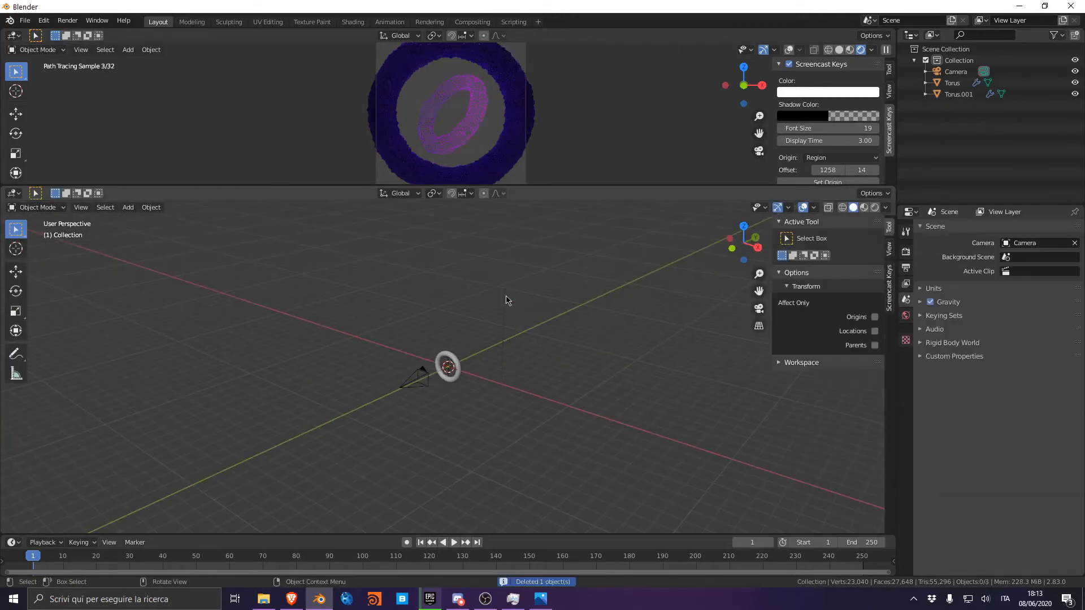
# Give the world background colour an Environment Texture and load 452-free-hdri-skies-com.hdr from the HDRi folder.
pyautogui.click(905, 316)
pyautogui.click(1074, 297)
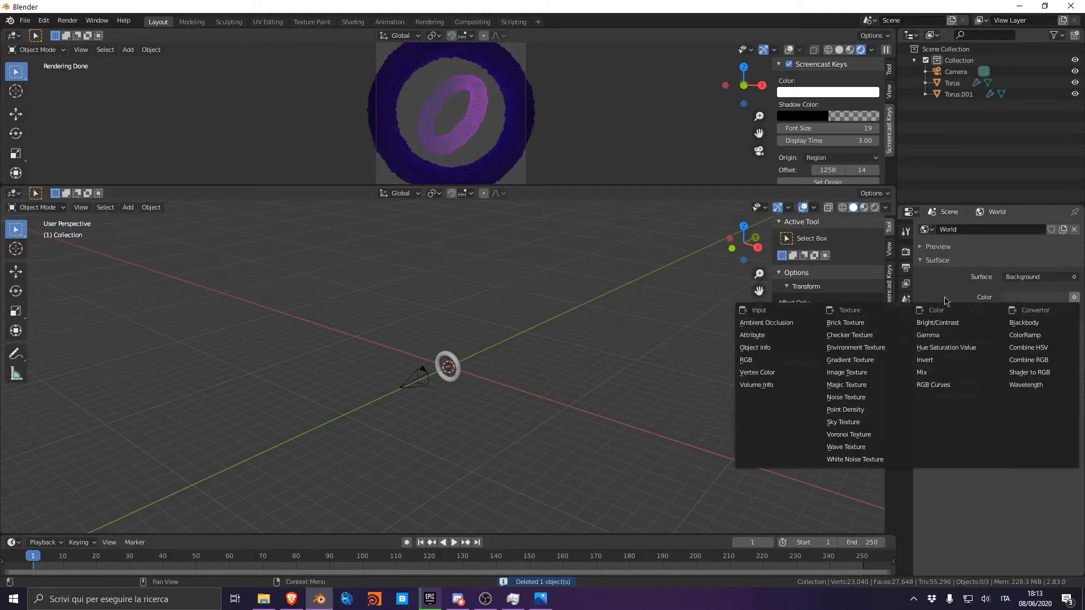
pyautogui.click(868, 349)
pyautogui.click(1066, 311)
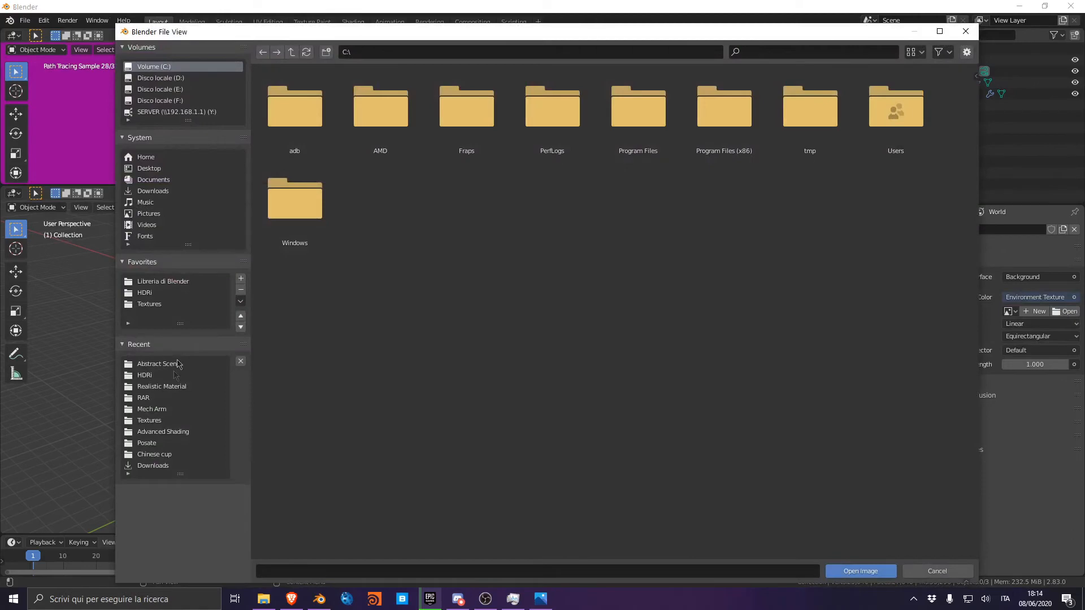
pyautogui.click(142, 376)
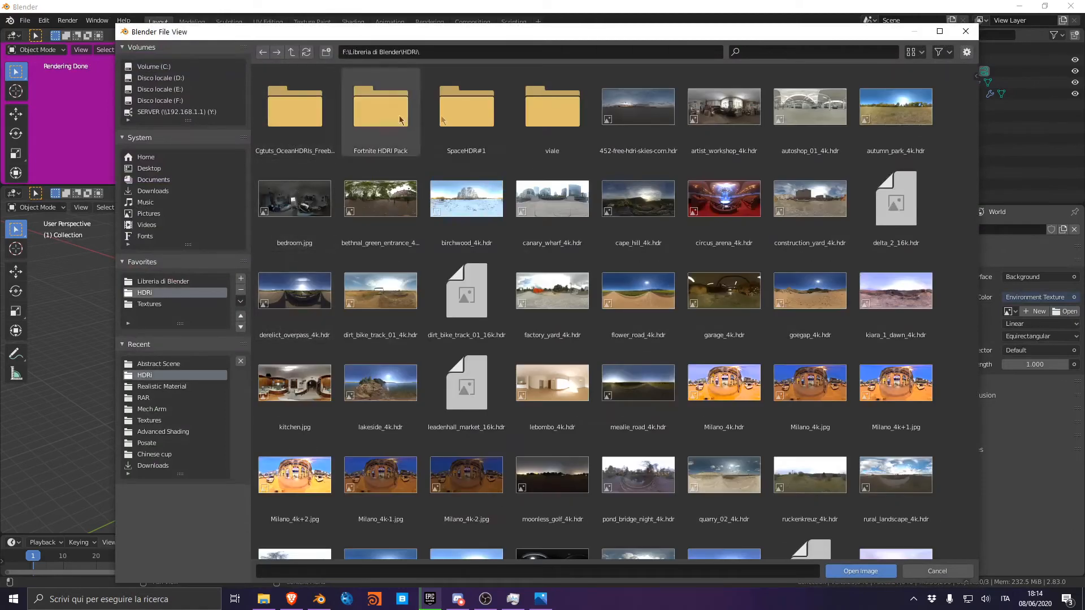
pyautogui.doubleClick(621, 100)
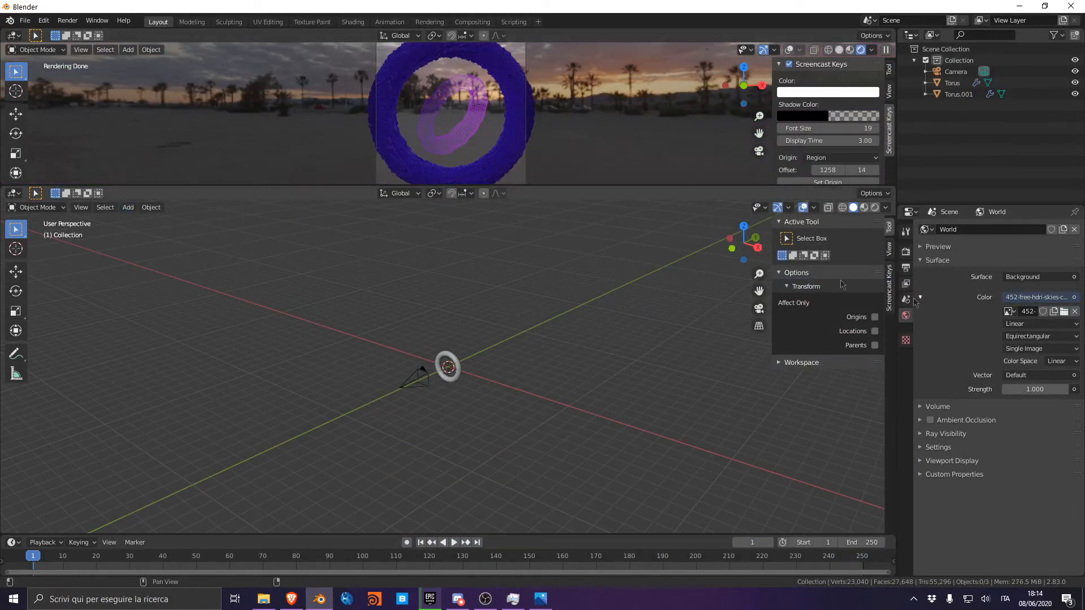
# Set the world background Strength to 10.
pyautogui.click(1034, 389)
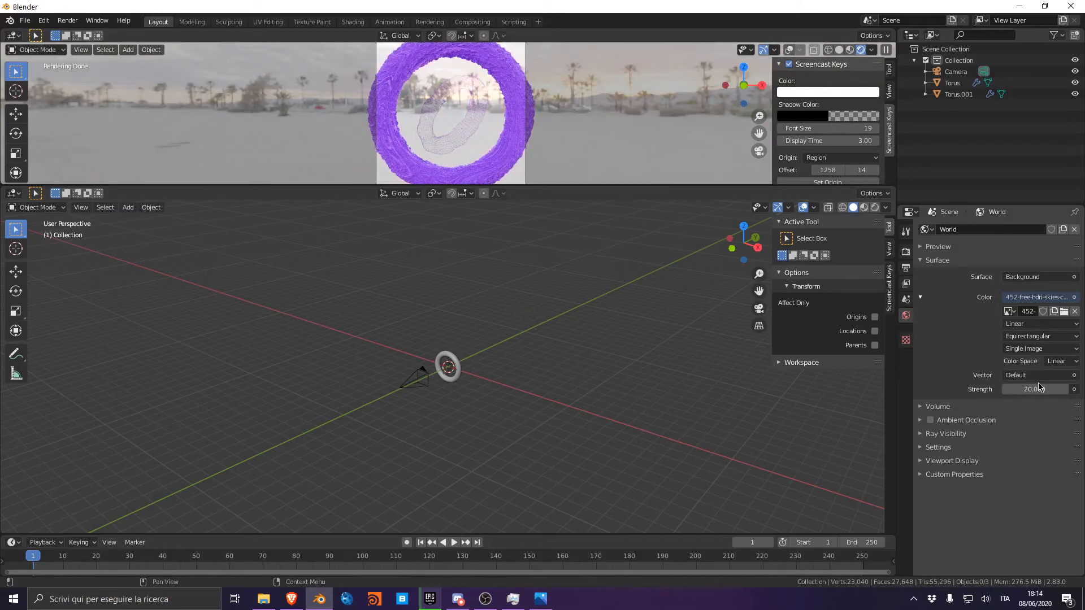
pyautogui.write('0')
pyautogui.press('Return')
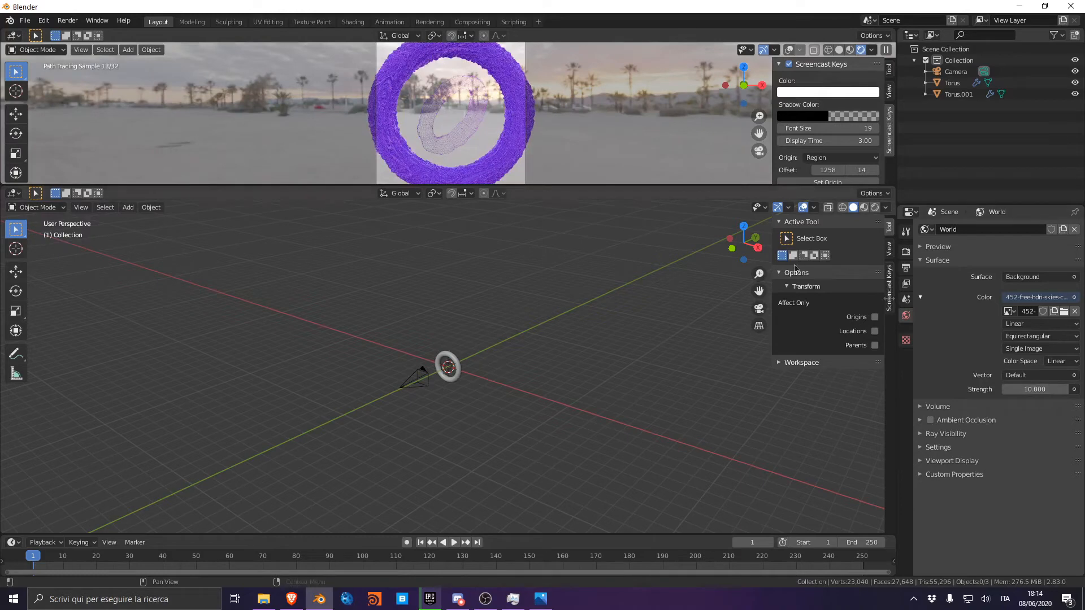
# Change the lower area to the Shader Editor and show the World nodes.
pyautogui.press('F3')
pyautogui.press('Escape')
pyautogui.hotkey('shift', 'F3')
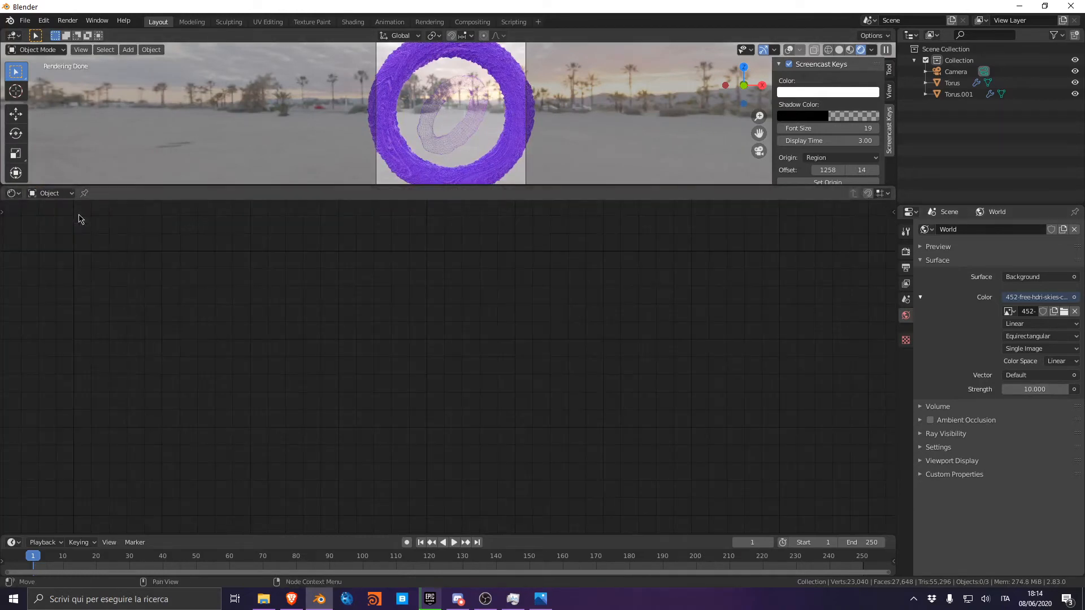
pyautogui.click(53, 194)
pyautogui.click(52, 218)
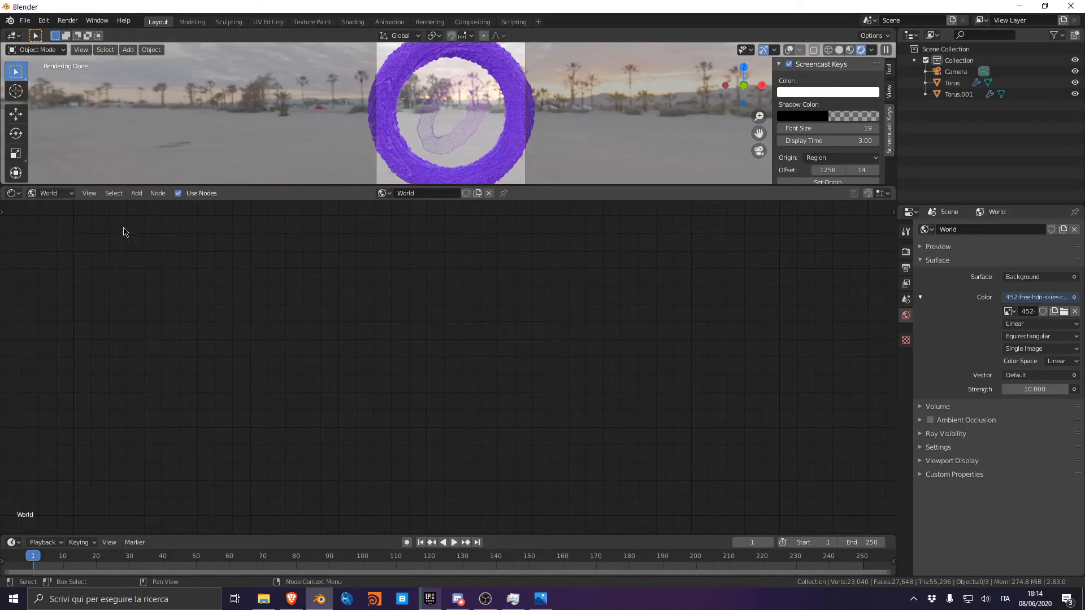
# Add Texture Coordinate and Mapping nodes to the environment texture and rotate it about 11.8° in X and 147° in Z.
pyautogui.scroll(-6, 394, 290)
pyautogui.moveTo(397, 324); pyautogui.dragTo(434, 373, button='middle')
pyautogui.scroll(3, 434, 373)
pyautogui.click(341, 311)
pyautogui.hotkey('ctrl', 't')
pyautogui.scroll(3, 504, 407)
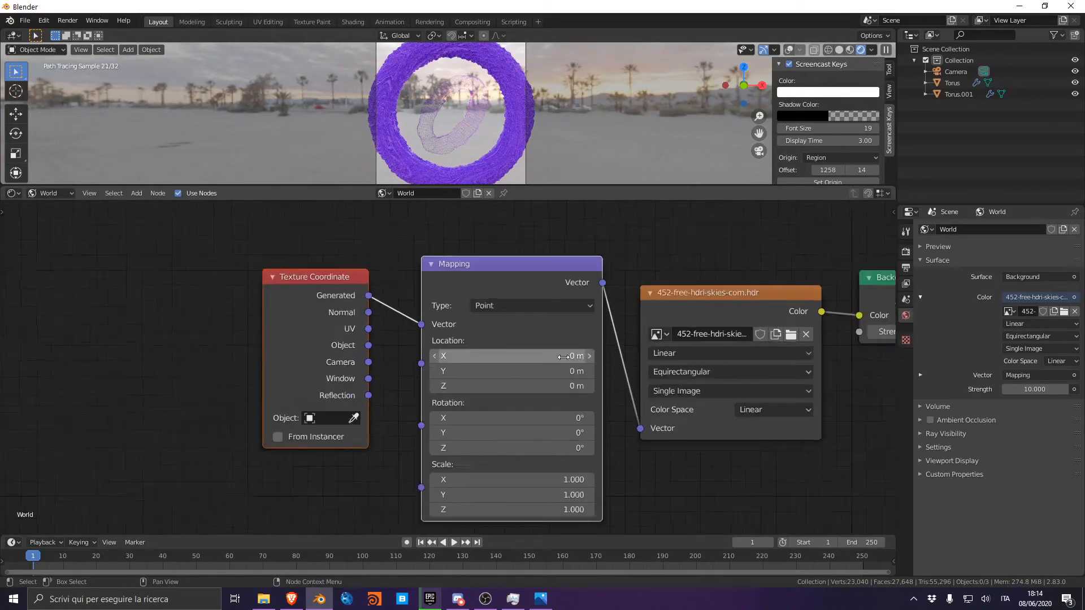
pyautogui.moveTo(504, 431); pyautogui.dragTo(493, 404)
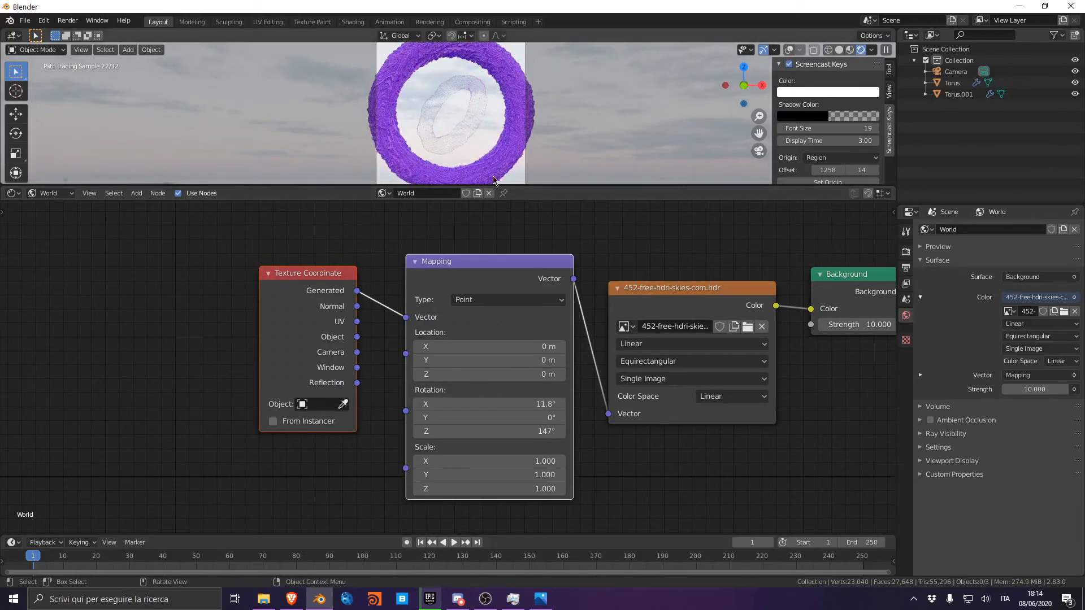
# Enlarge the rendered viewport and draw a render region around the camera frame.
pyautogui.moveTo(473, 187); pyautogui.dragTo(429, 280)
pyautogui.hotkey('ctrl', 'b')
pyautogui.moveTo(339, 77); pyautogui.dragTo(570, 253)
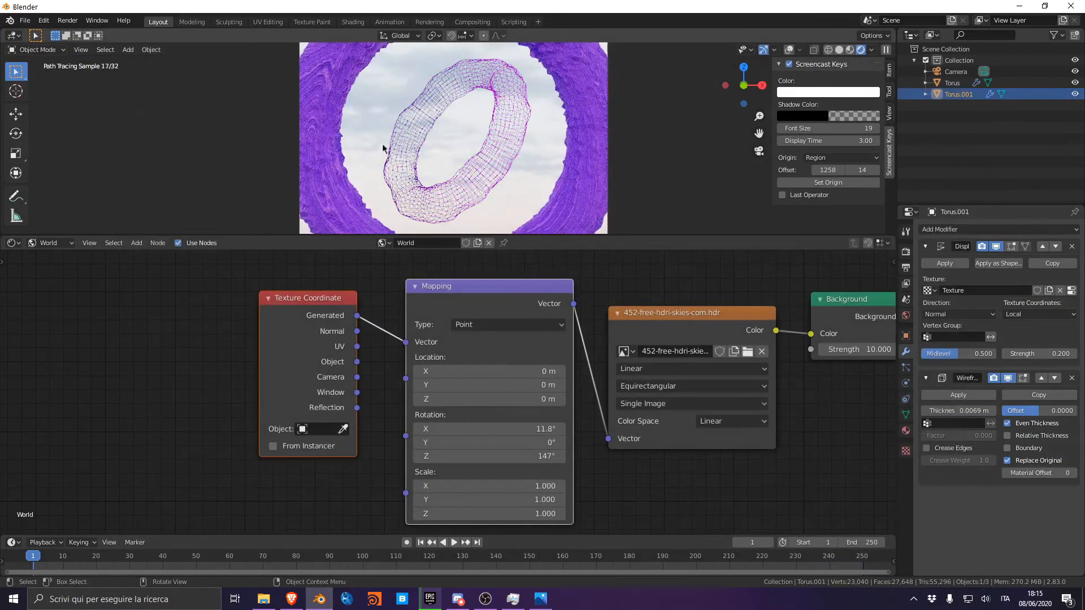
pyautogui.scroll(-3, 525, 164)
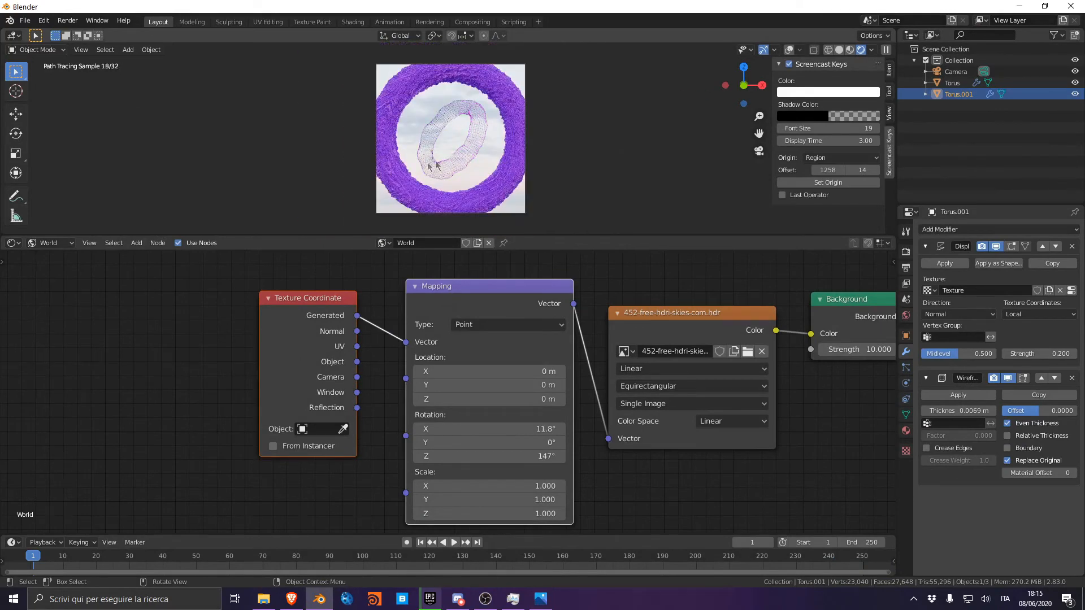
# Replace the World node editor with a 3D viewport for adding objects.
pyautogui.hotkey('shift', 'a')
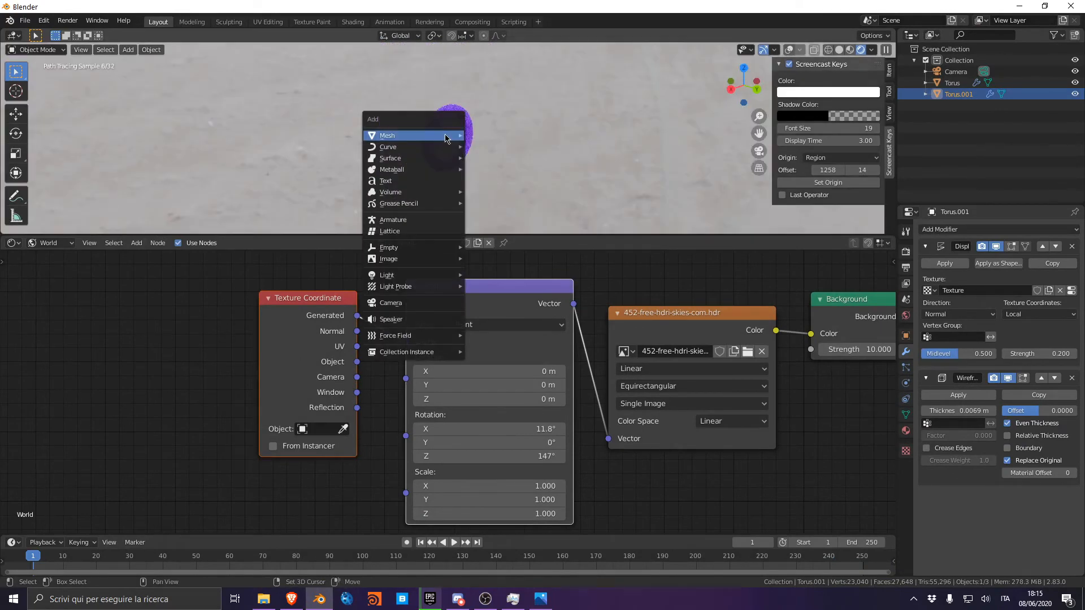
pyautogui.click(14, 243)
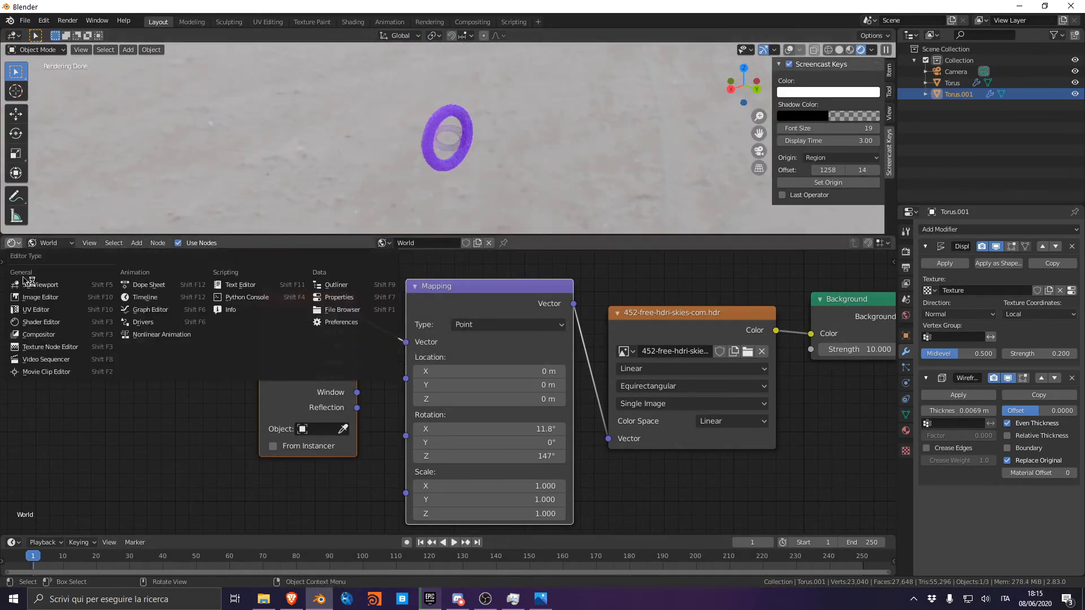
pyautogui.click(28, 285)
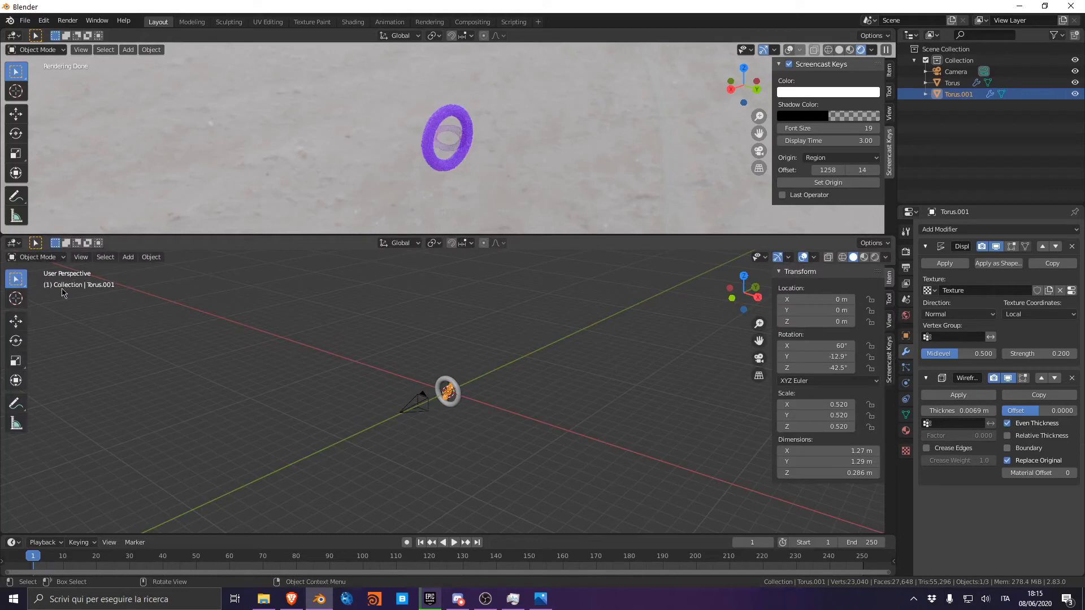
# Add an area light at the origin and rotate it -90° about the X axis.
pyautogui.moveTo(475, 332); pyautogui.dragTo(523, 345, button='middle')
pyautogui.click(513, 369)
pyautogui.hotkey('shift', 'a')
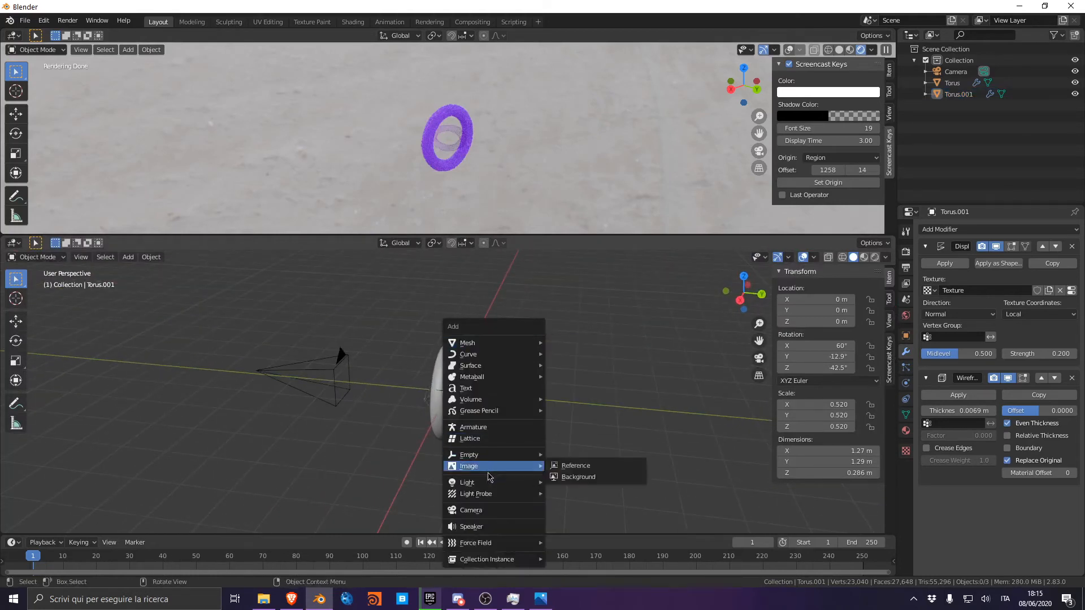
pyautogui.moveTo(480, 483)
pyautogui.click(584, 518)
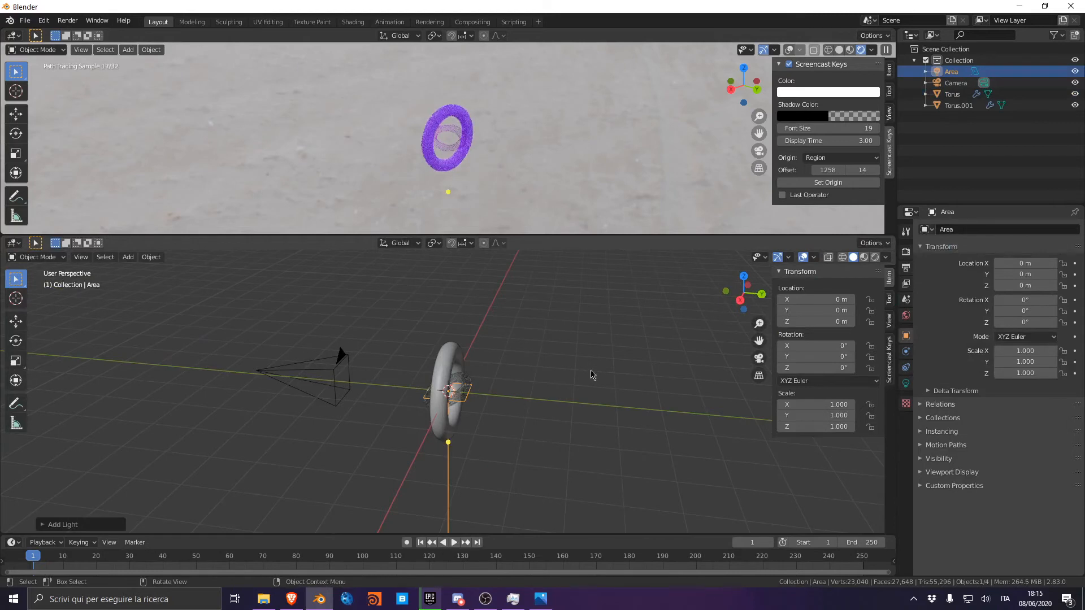
pyautogui.press('r')
pyautogui.write('x')
pyautogui.write('-90')
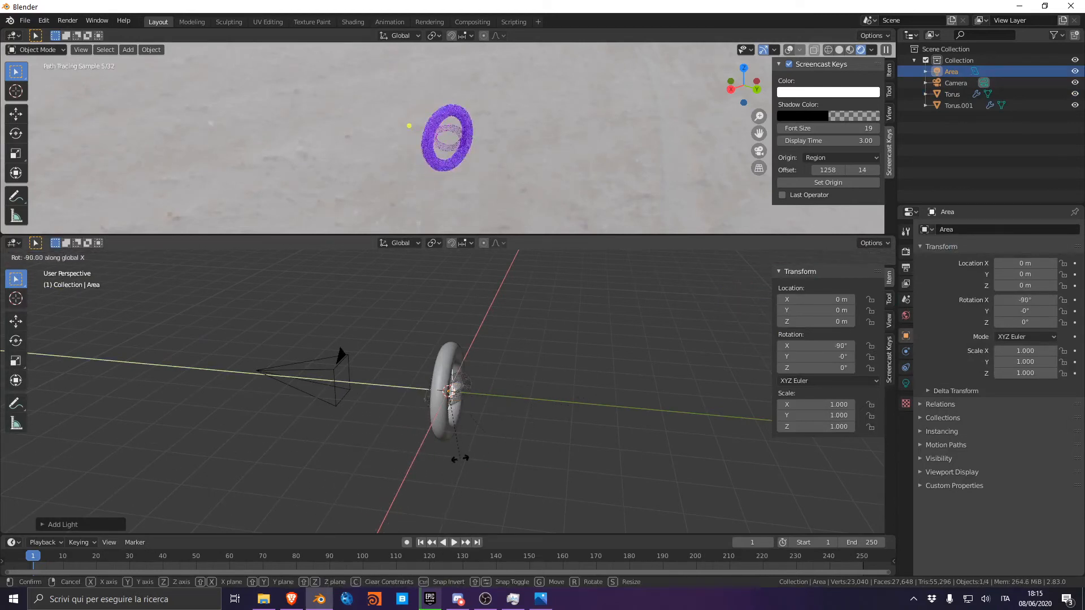
pyautogui.press('Return')
# Move the area light about 1 m along Y behind the rings and show the rendered view through the camera.
pyautogui.press('g')
pyautogui.press('y')
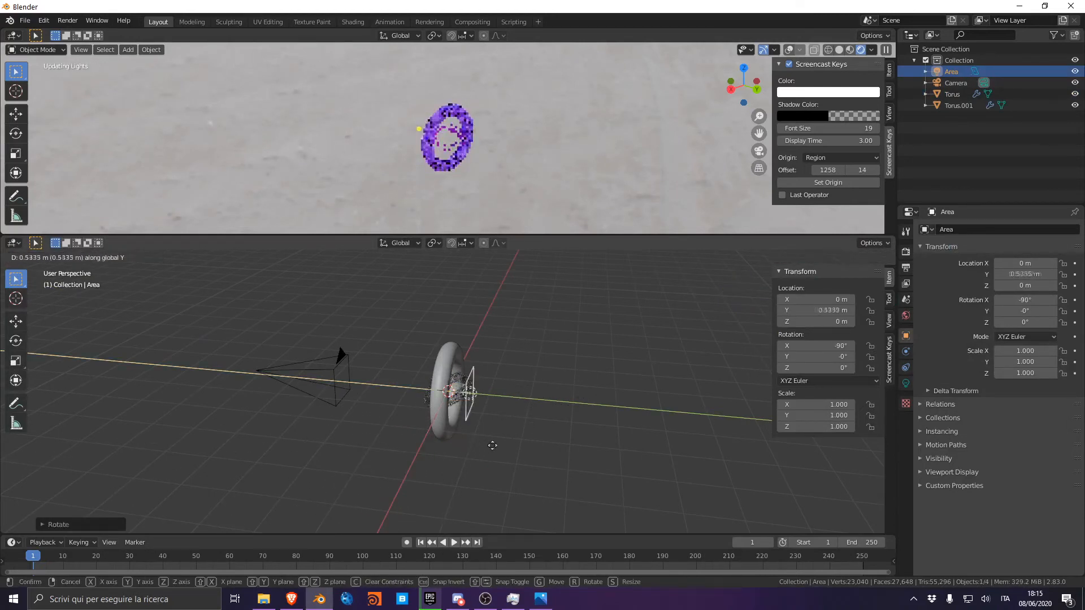
pyautogui.click(511, 446)
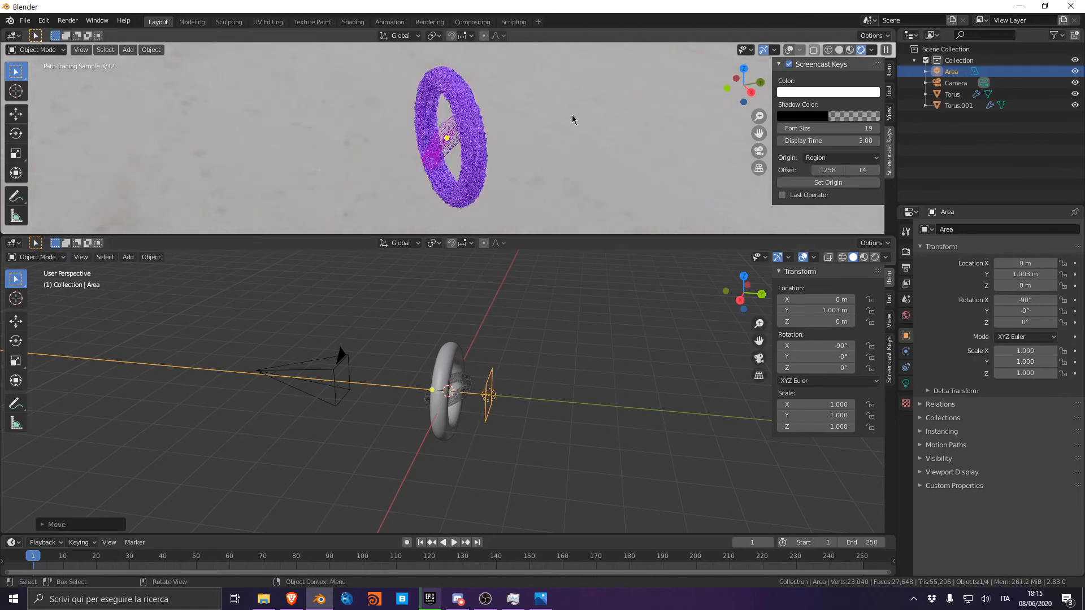
pyautogui.press('KP_0')
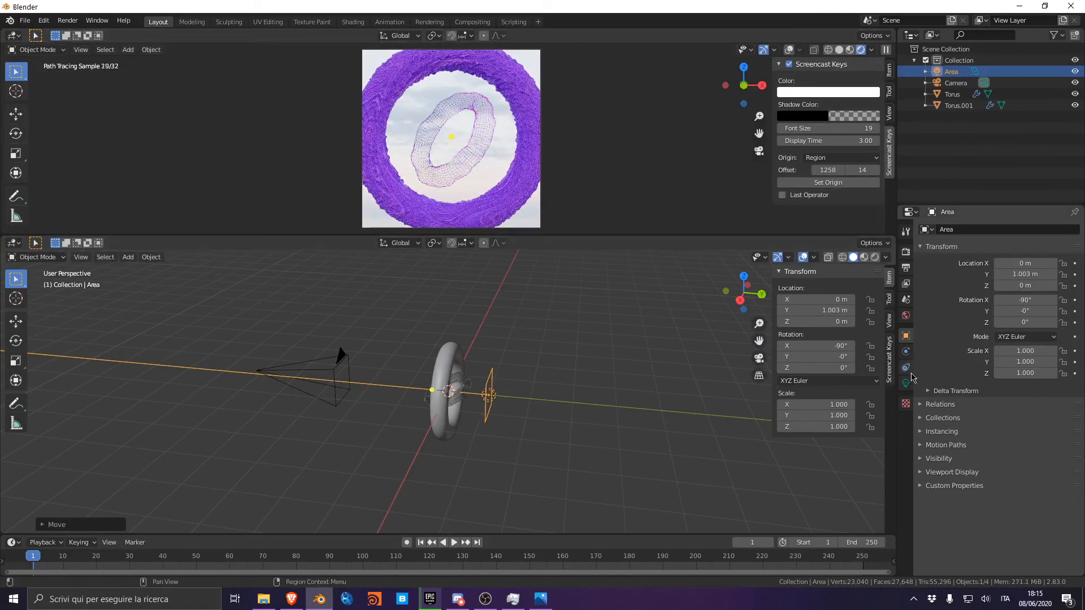
# Try powers of 1000 W, 300 W and 100 W on the area light.
pyautogui.click(907, 383)
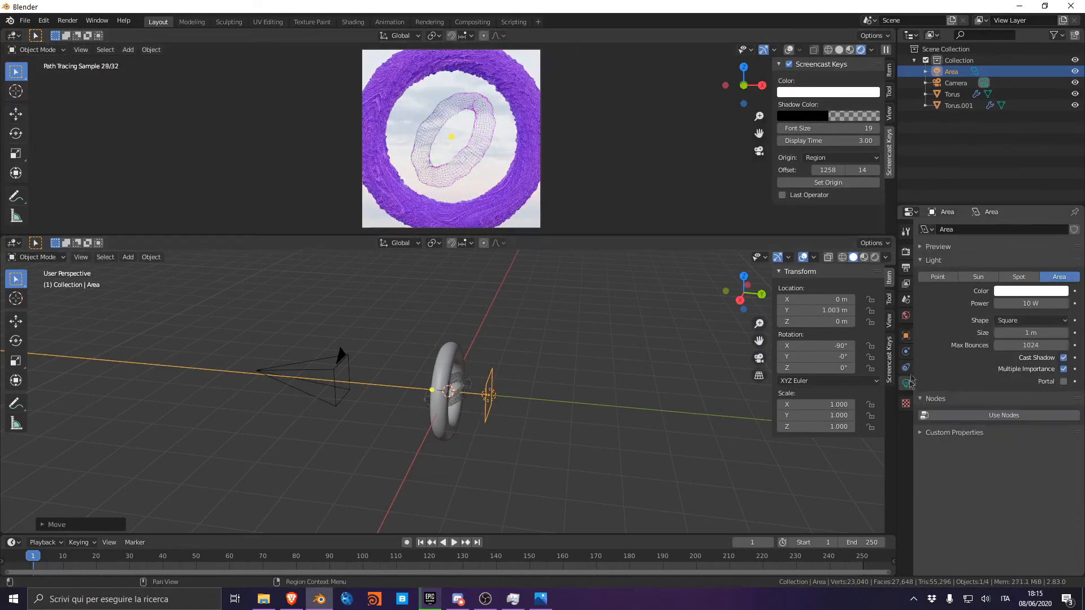
pyautogui.click(1033, 300)
pyautogui.write('1000')
pyautogui.press('Return')
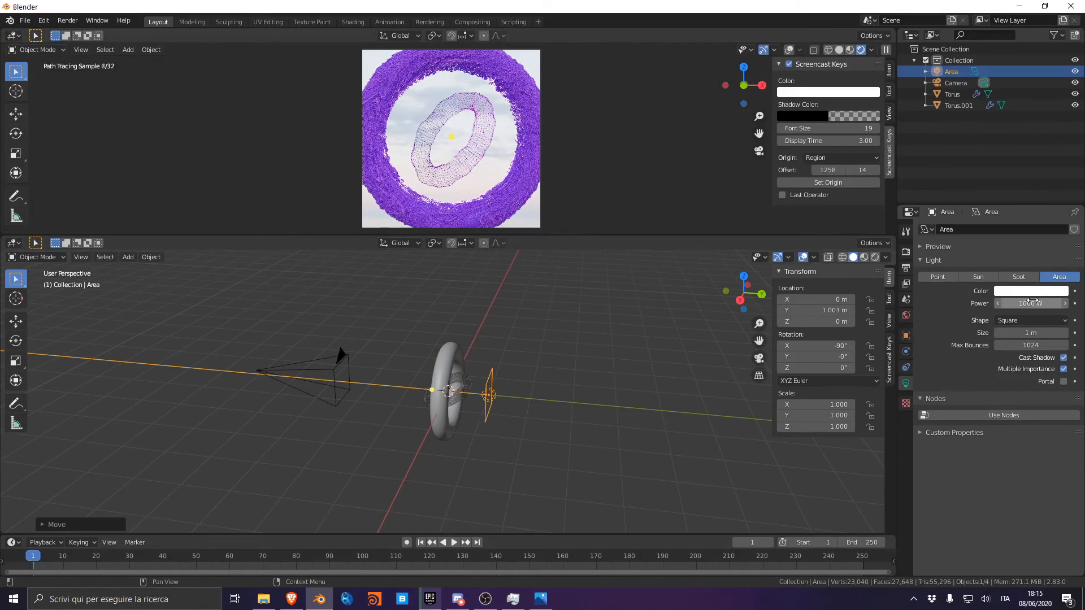
pyautogui.click(1022, 304)
pyautogui.write('300')
pyautogui.press('Return')
pyautogui.click(1020, 303)
pyautogui.write('100')
pyautogui.press('Return')
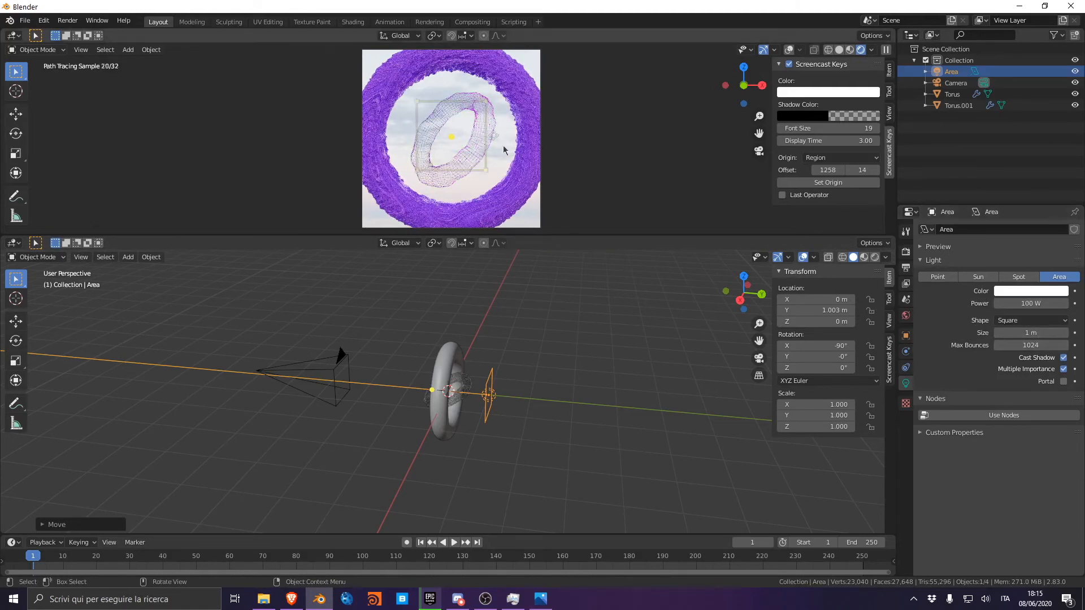
# Enlarge the area light to a size of 3 m and set its power to 500 W.
pyautogui.moveTo(554, 332); pyautogui.dragTo(514, 334, button='middle')
pyautogui.scroll(-6, 367, 324)
pyautogui.scroll(6, 379, 322)
pyautogui.scroll(4, 514, 334)
pyautogui.moveTo(1029, 333); pyautogui.dragTo(1063, 333)
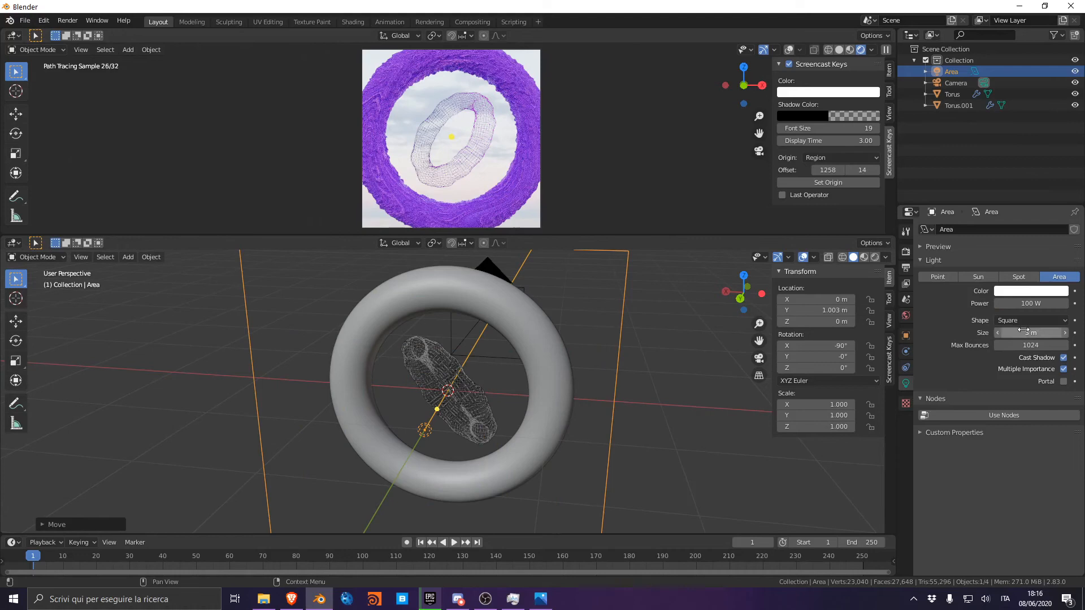
pyautogui.click(1024, 307)
pyautogui.write('500')
pyautogui.press('Return')
# Save the scene as tut.blend in the Abstract Scene folder.
pyautogui.hotkey('ctrl', 's')
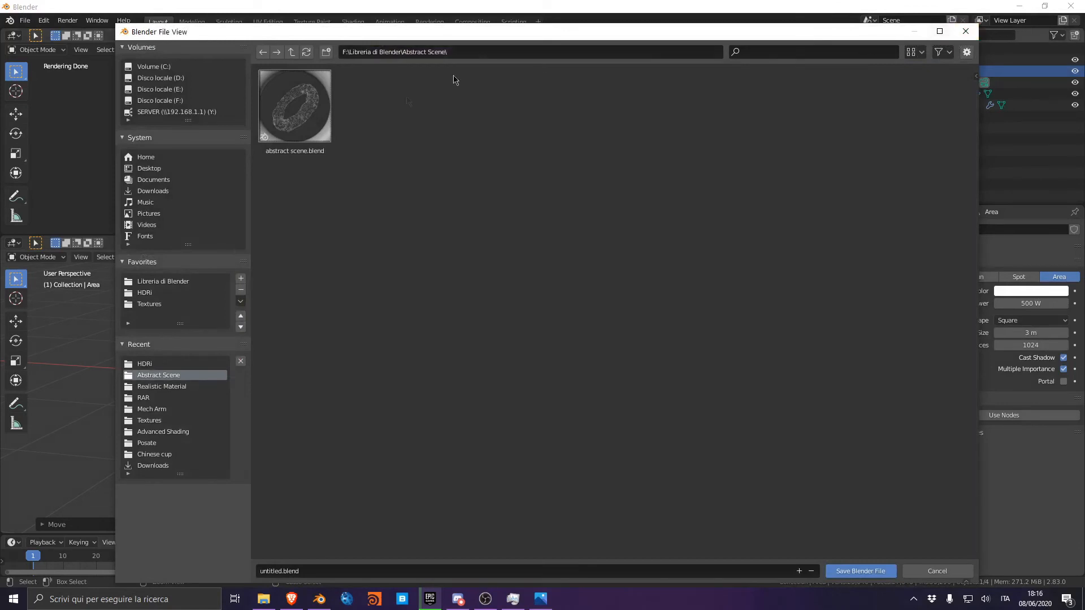
pyautogui.click(334, 566)
pyautogui.write('tut')
pyautogui.press('Return')
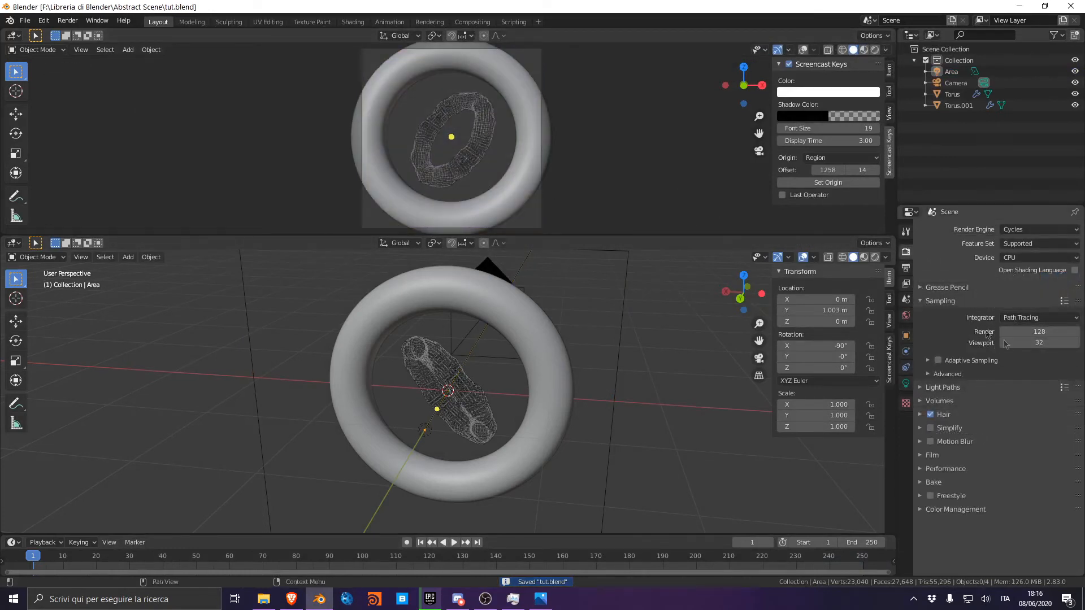
# Set the render samples to 32 and render the image.
pyautogui.moveTo(1033, 332); pyautogui.dragTo(1033, 343)
pyautogui.press('Return')
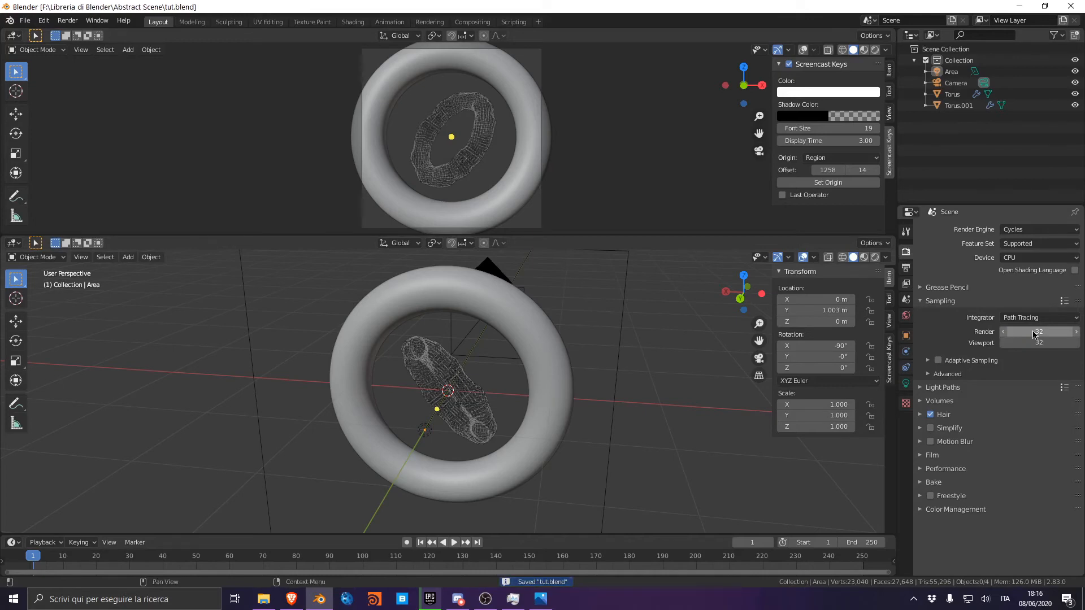
pyautogui.press('F12')
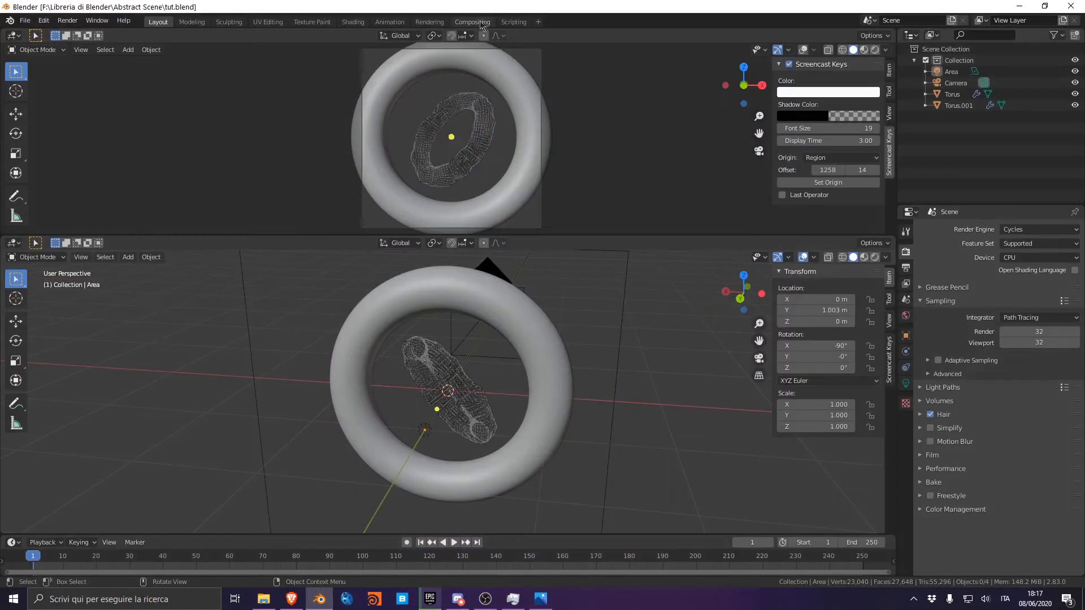
# Open the Compositing workspace, enable nodes and preview the Render Layers output with a Viewer node.
pyautogui.click(478, 21)
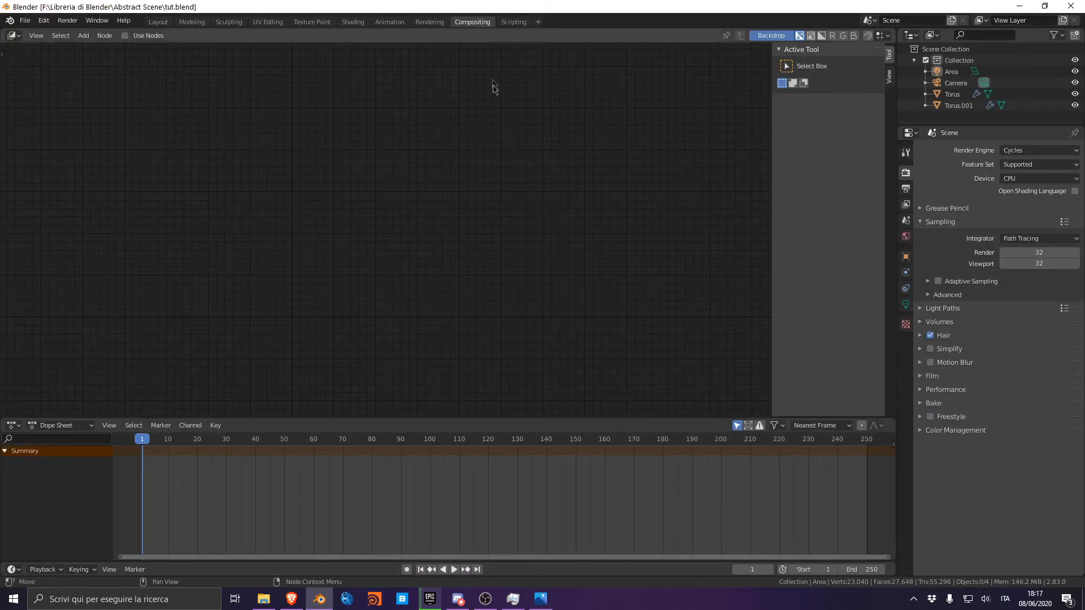
pyautogui.click(125, 35)
pyautogui.moveTo(354, 172)
pyautogui.mouseDown()
pyautogui.moveTo(301, 172)
pyautogui.moveTo(360, 173)
pyautogui.mouseUp()
pyautogui.click(348, 151)
pyautogui.keyDown('ctrl'); pyautogui.keyDown('shift'); pyautogui.click(341, 180); pyautogui.keyUp('shift'); pyautogui.keyUp('ctrl')
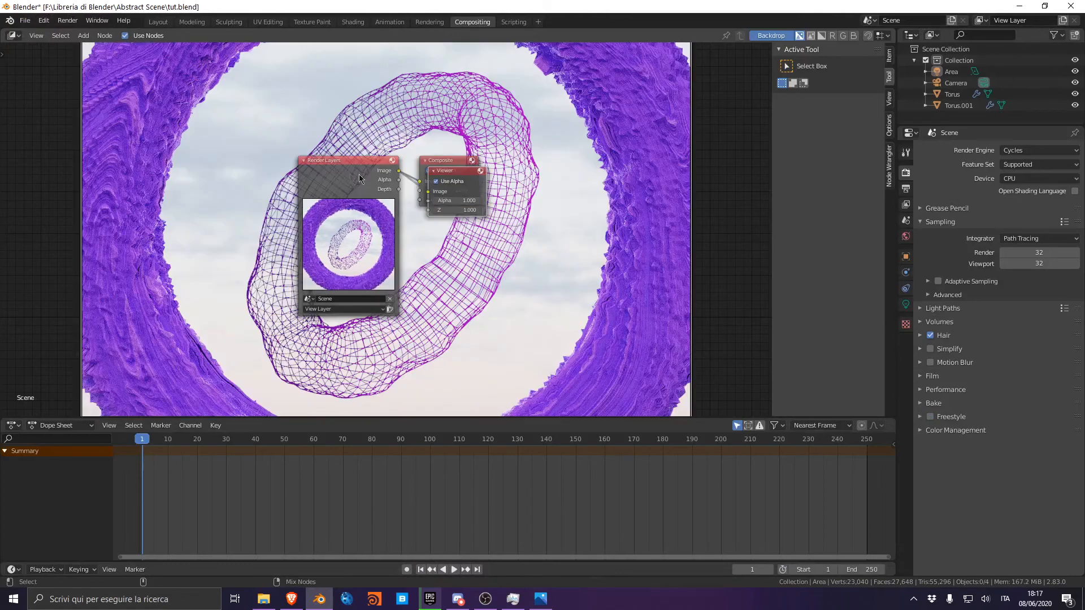
# Place the Viewer below the Composite node, move Render Layers away from them and hide the node editor's sidebar.
pyautogui.moveTo(448, 177); pyautogui.dragTo(439, 221)
pyautogui.moveTo(357, 173); pyautogui.dragTo(162, 175)
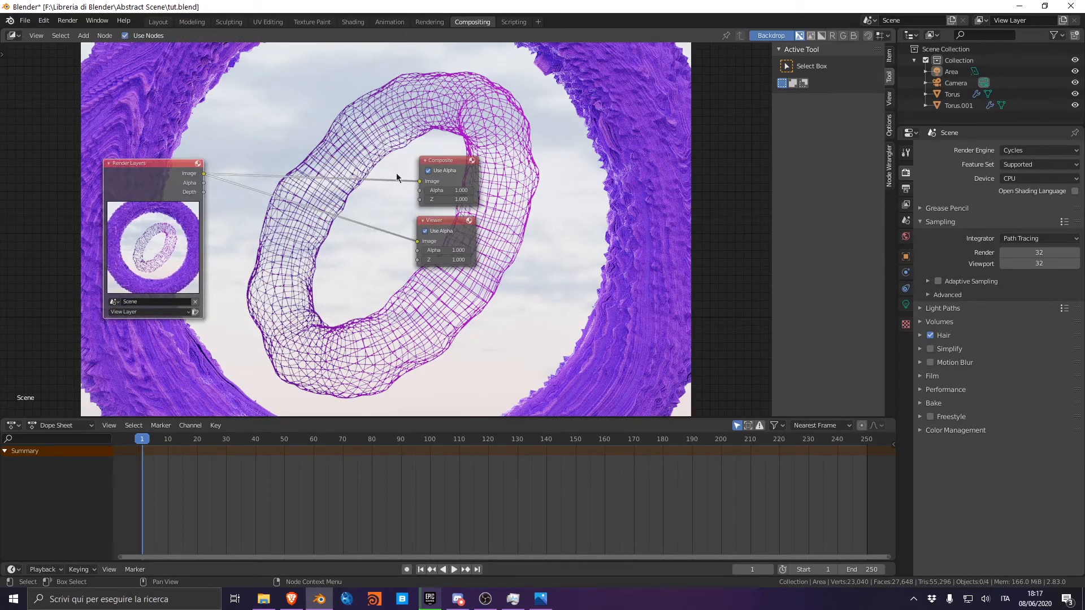
pyautogui.press('n')
pyautogui.scroll(2, 650, 149)
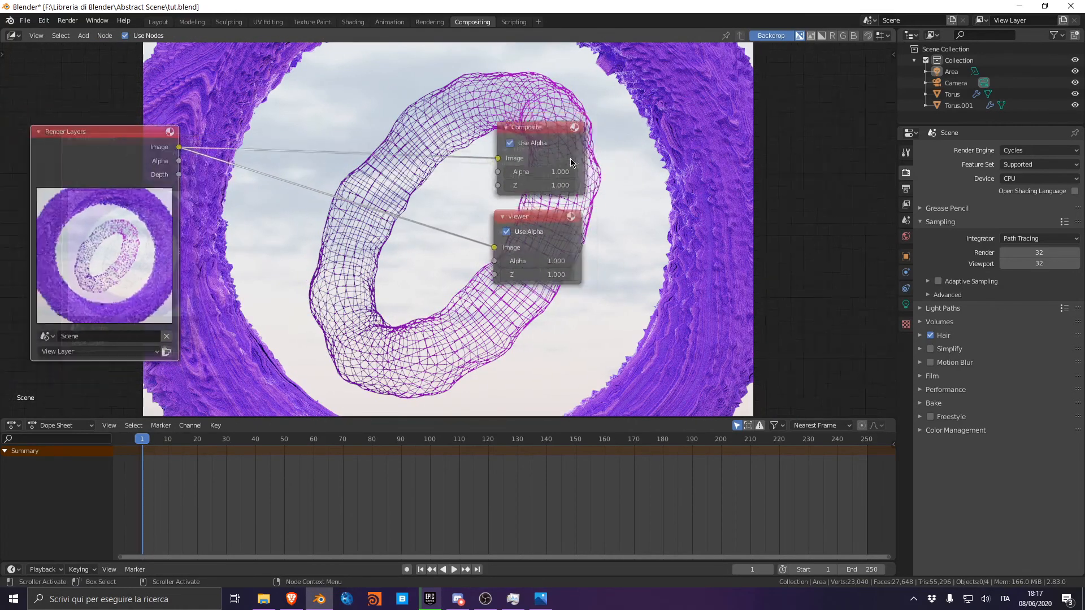
pyautogui.scroll(-3, 650, 150)
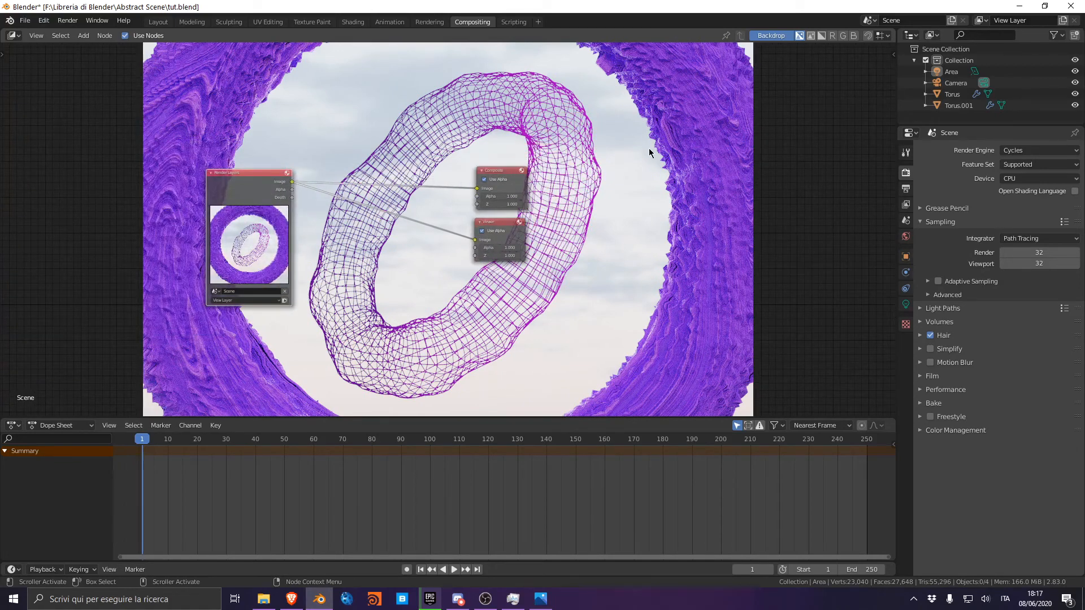
# Shrink the backdrop image until it fits the editor and move the Render Layers node clear of it.
pyautogui.press('v')
pyautogui.press('v')
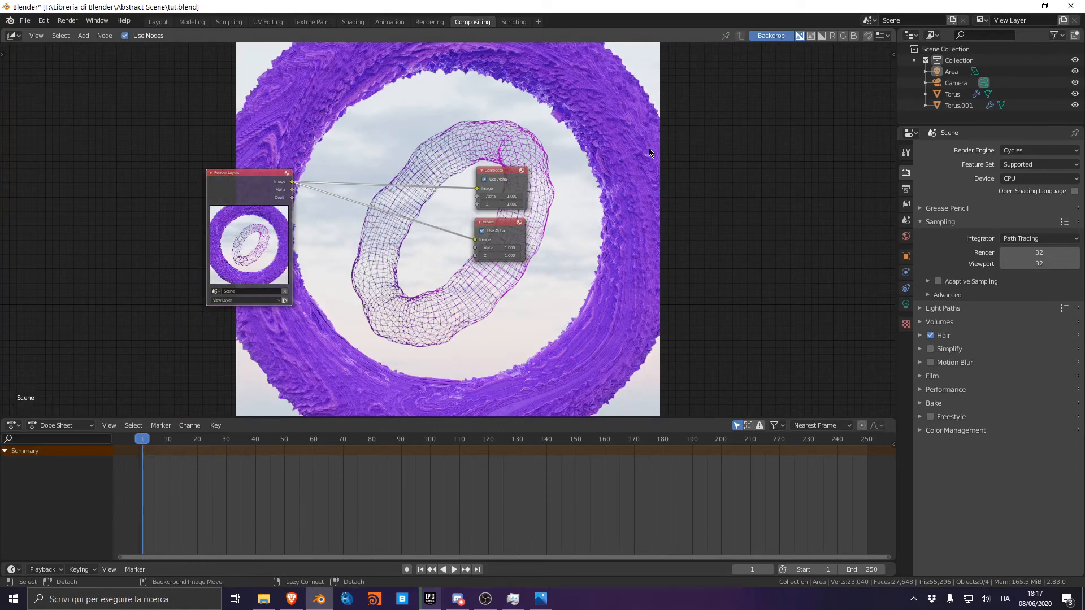
pyautogui.hotkey('alt', 'v')
pyautogui.hotkey('alt', 'v')
pyautogui.press('v')
pyautogui.press('v')
pyautogui.press('v')
pyautogui.scroll(3, 179, 176)
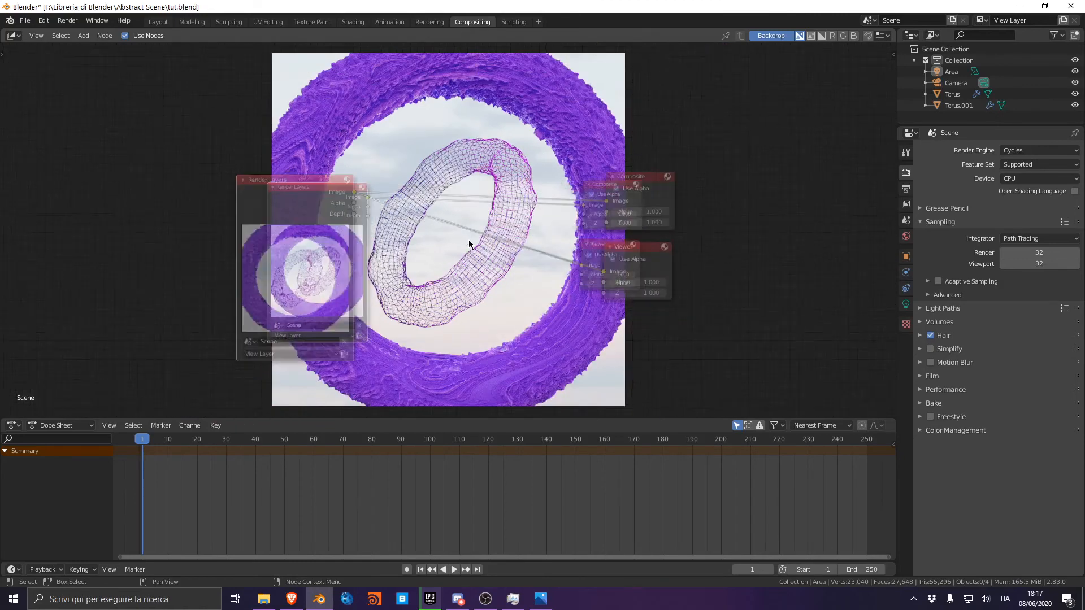
pyautogui.moveTo(271, 176); pyautogui.dragTo(134, 157)
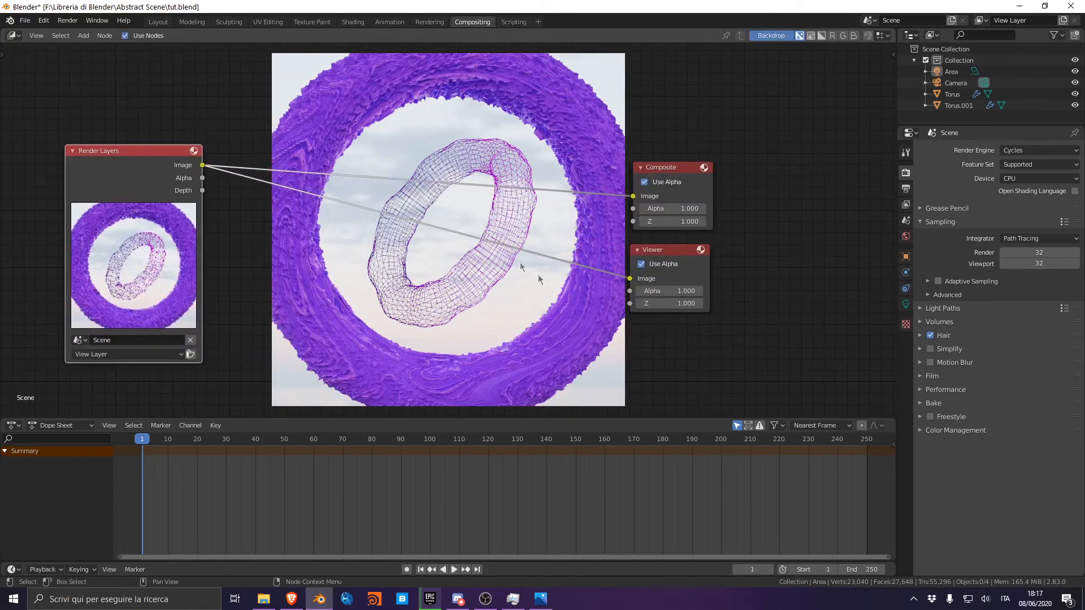
# Add a Glare node on the link between Render Layers and the Viewer.
pyautogui.hotkey('shift', 'a')
pyautogui.click(417, 239)
pyautogui.write('gla')
pyautogui.press('Return')
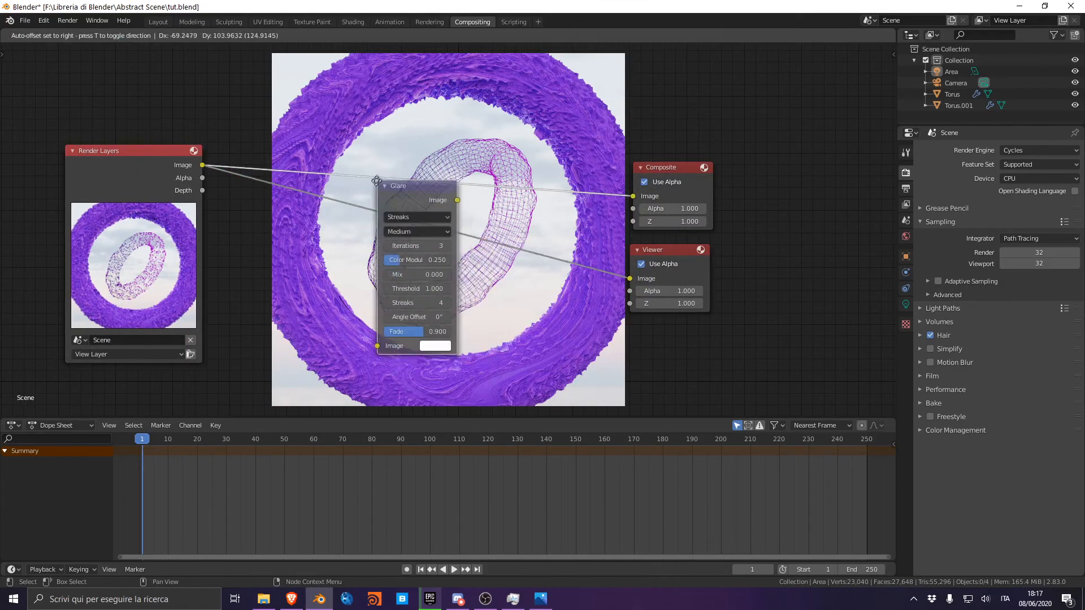
pyautogui.click(390, 199)
pyautogui.scroll(1, 390, 199)
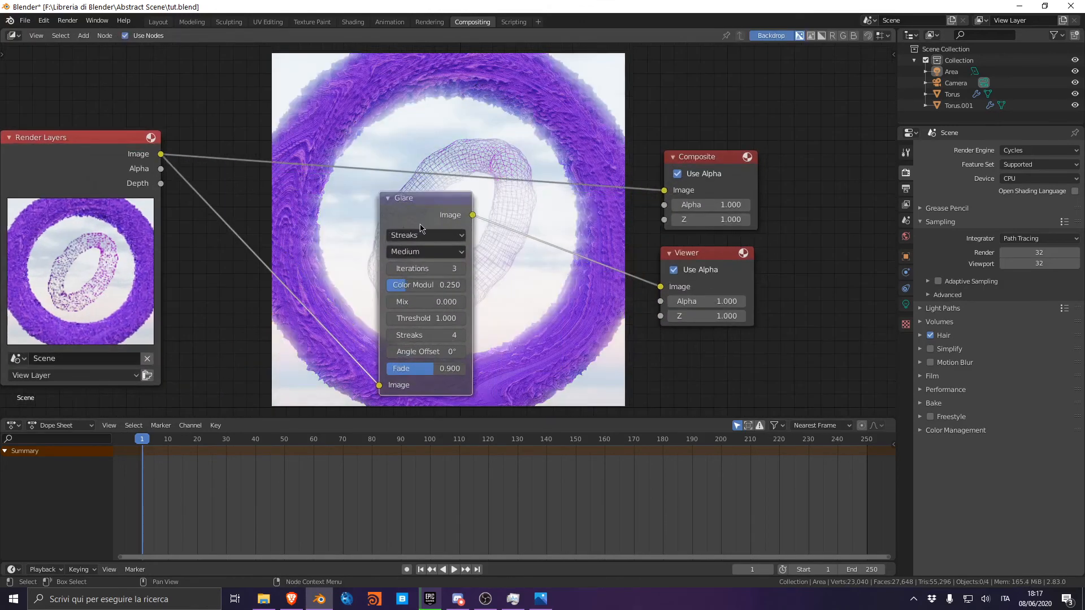
# Set the Glare node to Fog Glow with size 8 and threshold 0.8.
pyautogui.click(421, 234)
pyautogui.click(413, 280)
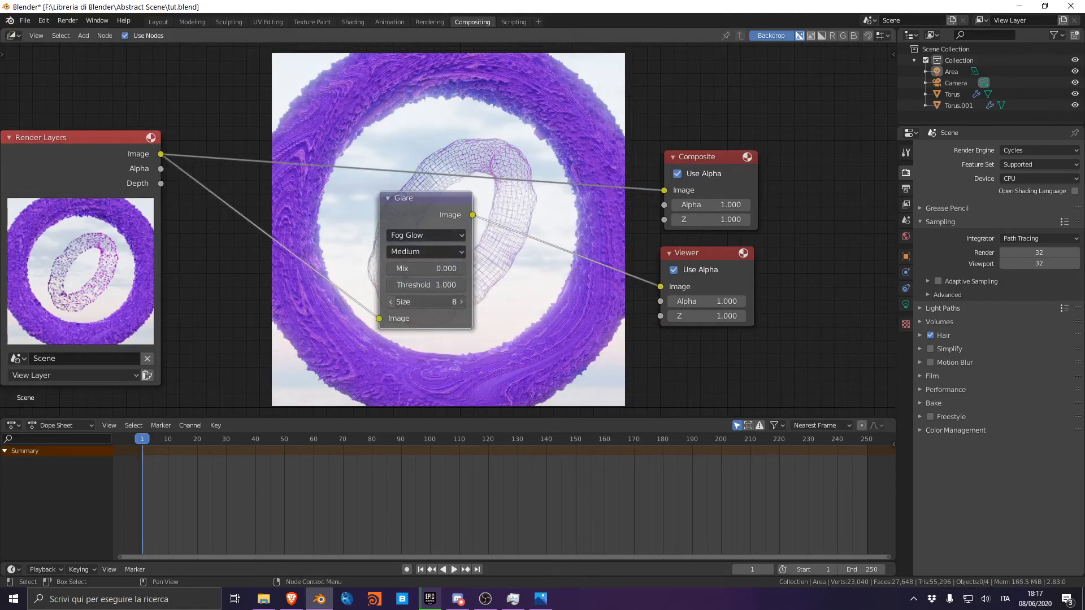
pyautogui.click(391, 304)
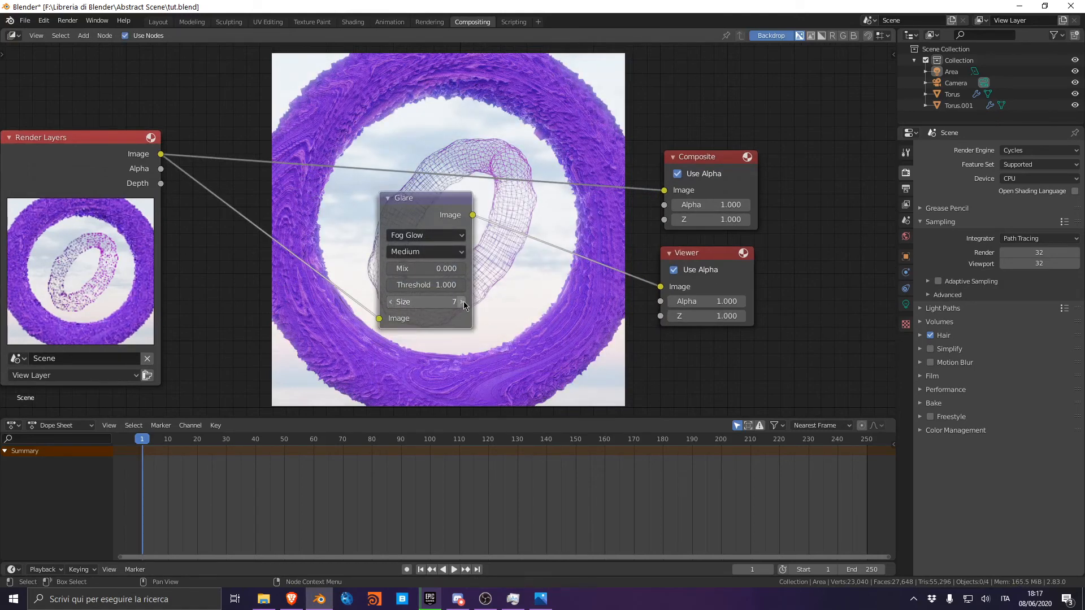
pyautogui.moveTo(466, 303); pyautogui.dragTo(442, 216, button='middle')
pyautogui.scroll(2, 444, 218)
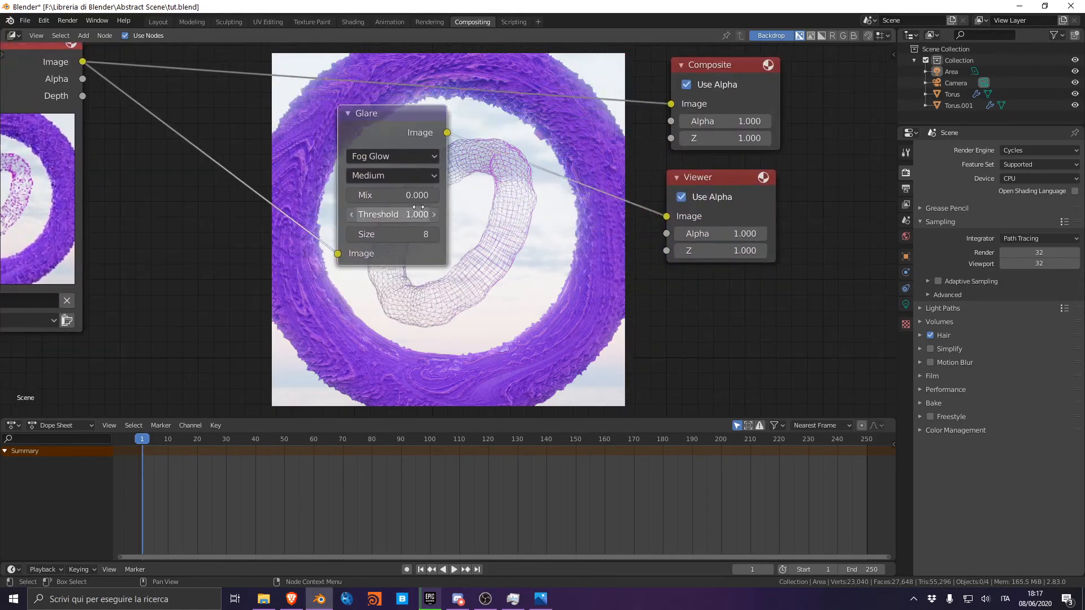
pyautogui.click(408, 214)
pyautogui.write('0.8')
pyautogui.press('Return')
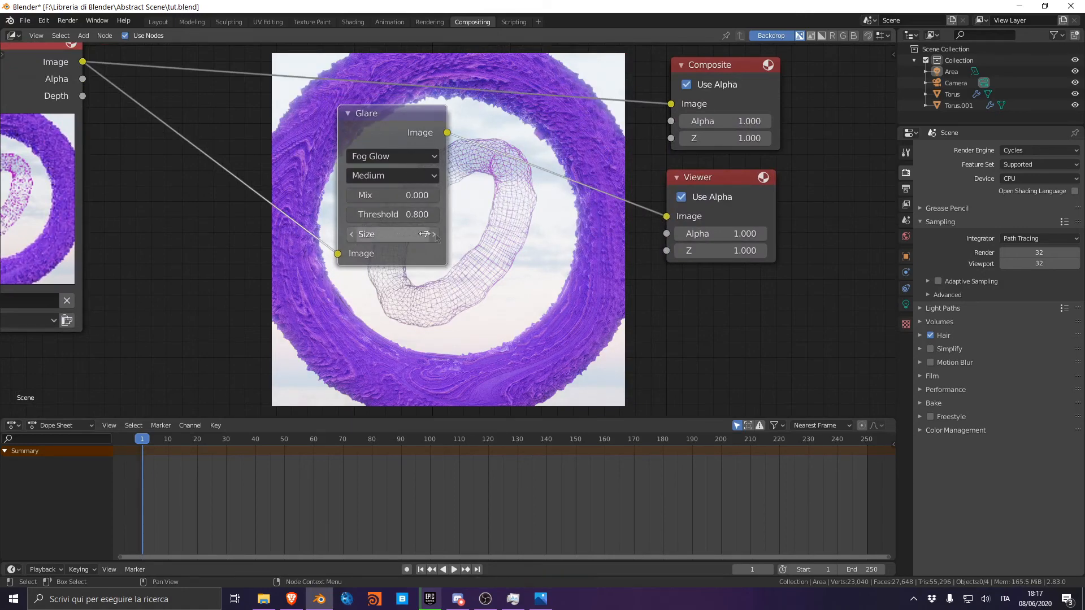
# Connect the Glare node's image output to the Composite node.
pyautogui.moveTo(452, 217); pyautogui.dragTo(516, 275, button='middle')
pyautogui.click(497, 291)
pyautogui.scroll(-1, 528, 241)
pyautogui.scroll(4, 565, 236)
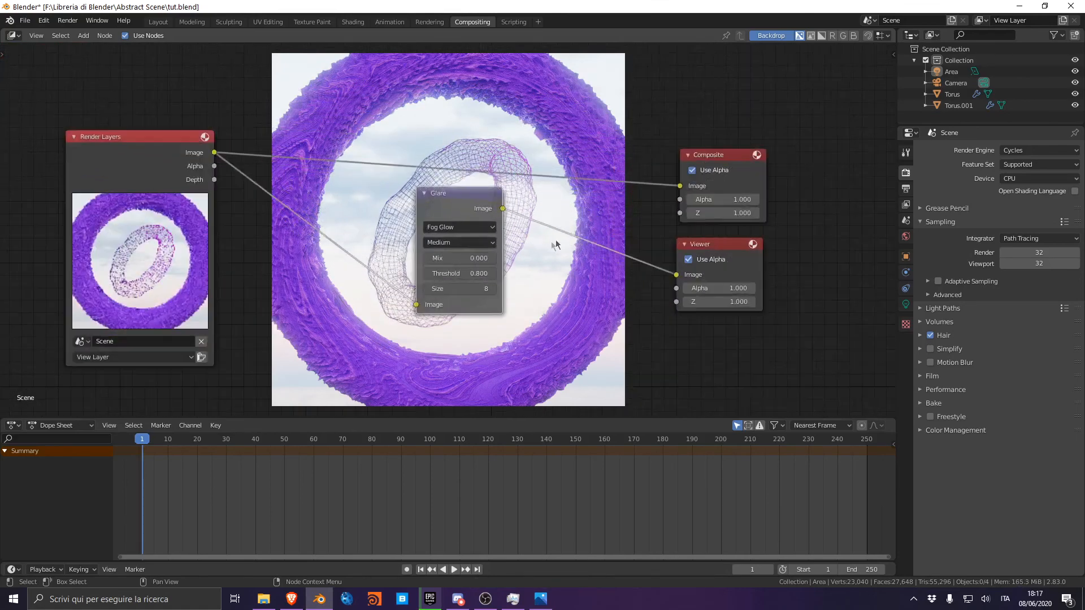
pyautogui.moveTo(562, 240); pyautogui.dragTo(530, 268, button='middle')
pyautogui.moveTo(471, 237); pyautogui.dragTo(649, 215)
pyautogui.scroll(-1, 469, 178)
pyautogui.scroll(-2, 468, 176)
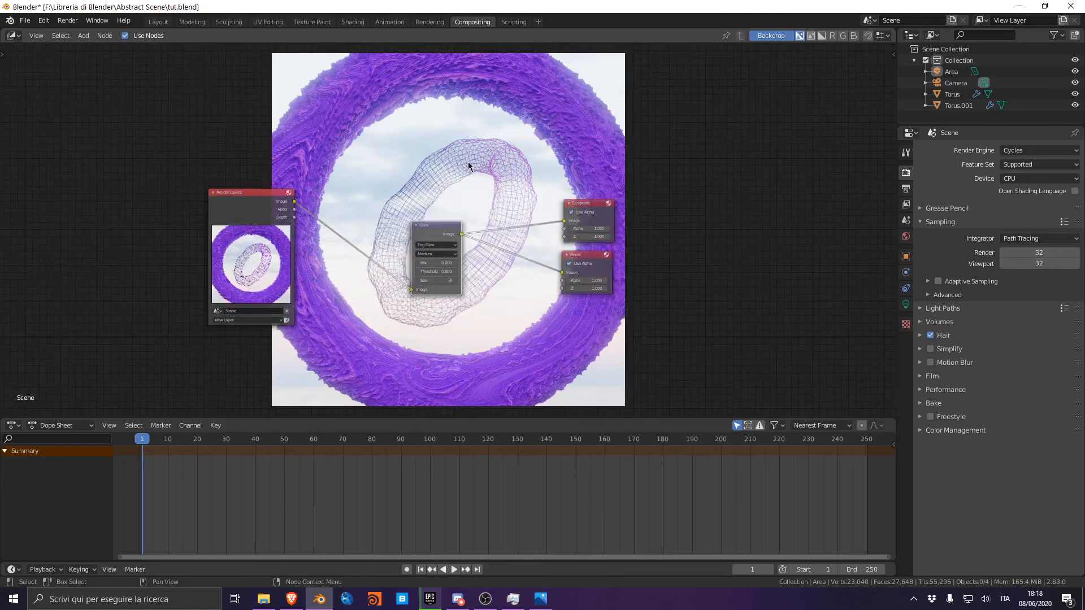
# Render the image again with the glare compositing and maximize the render window.
pyautogui.press('F12')
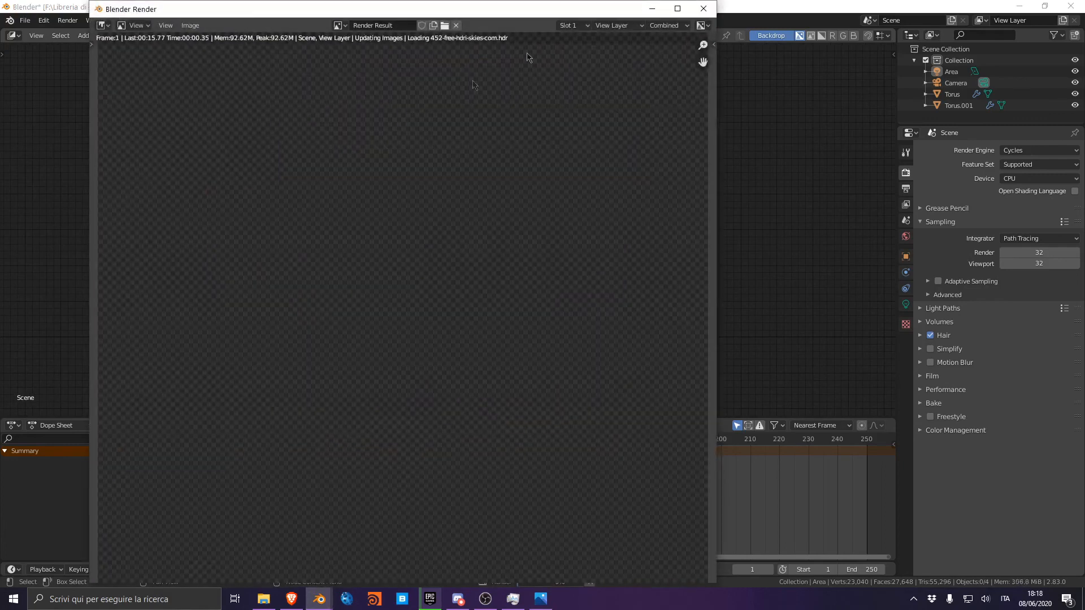
pyautogui.click(678, 9)
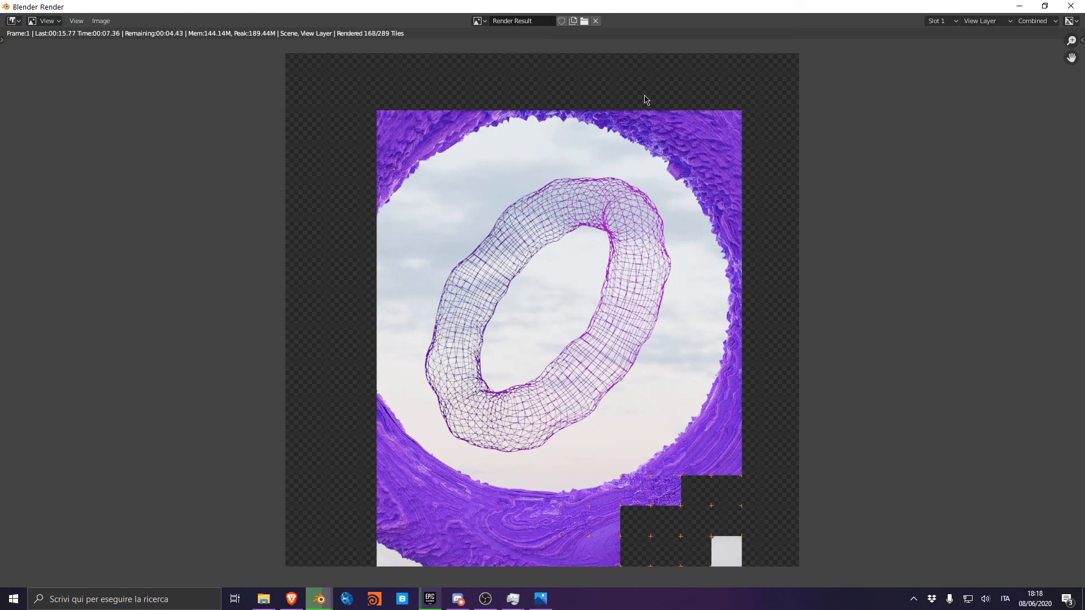